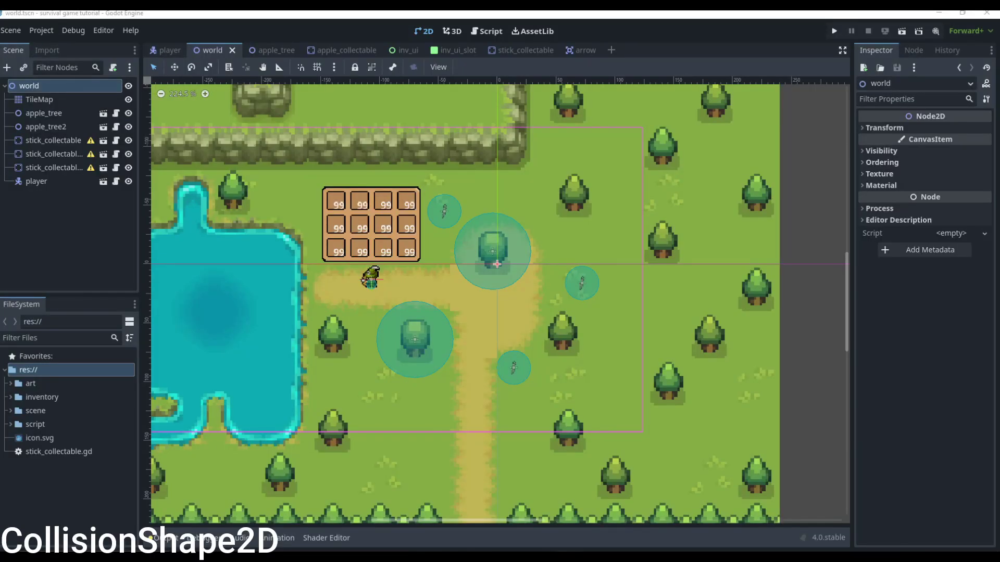
- Add a StaticBody2D node as a child of the world root node
left_click(312, 297)
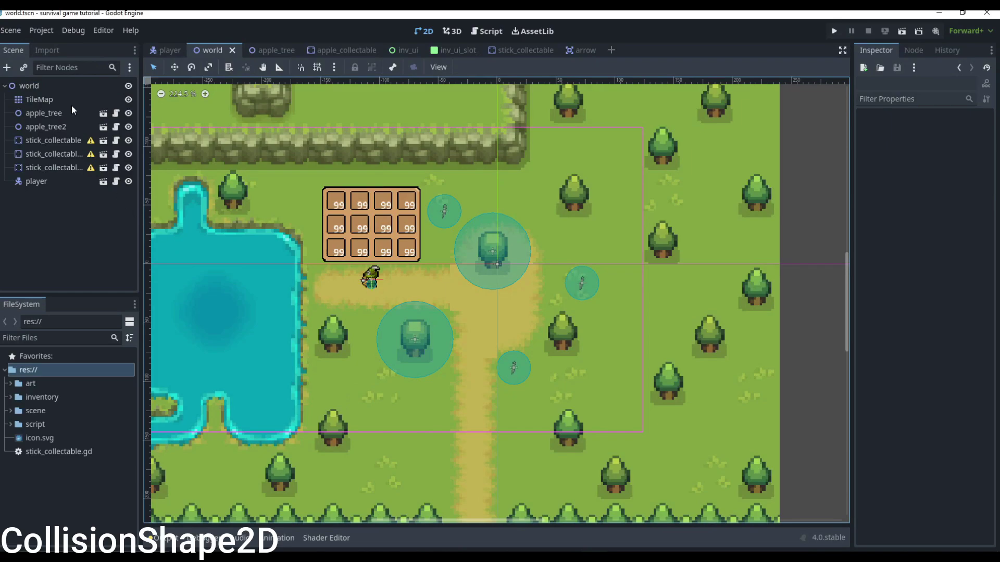
left_click(37, 86)
left_click(7, 67)
type("sta")
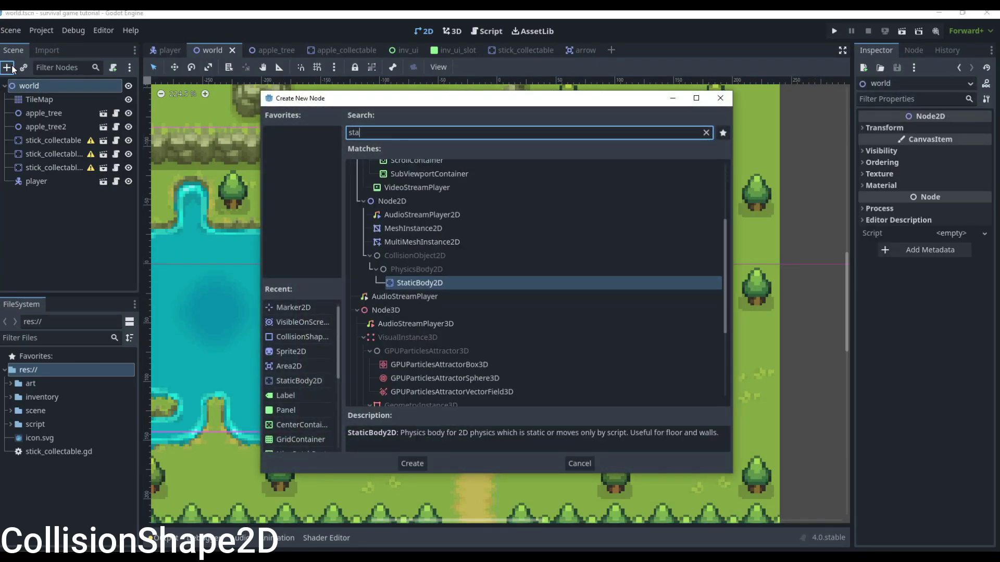
type("t")
key("Return")
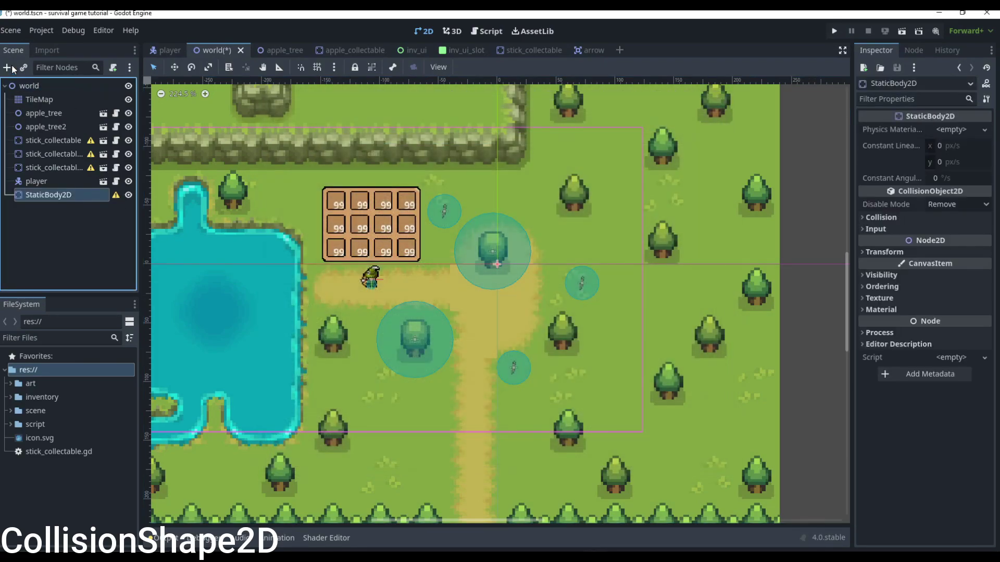
- Rename the new StaticBody2D node as collisions
left_click(75, 197)
left_click(74, 197)
left_click_drag(75, 197, 11, 193)
type("col")
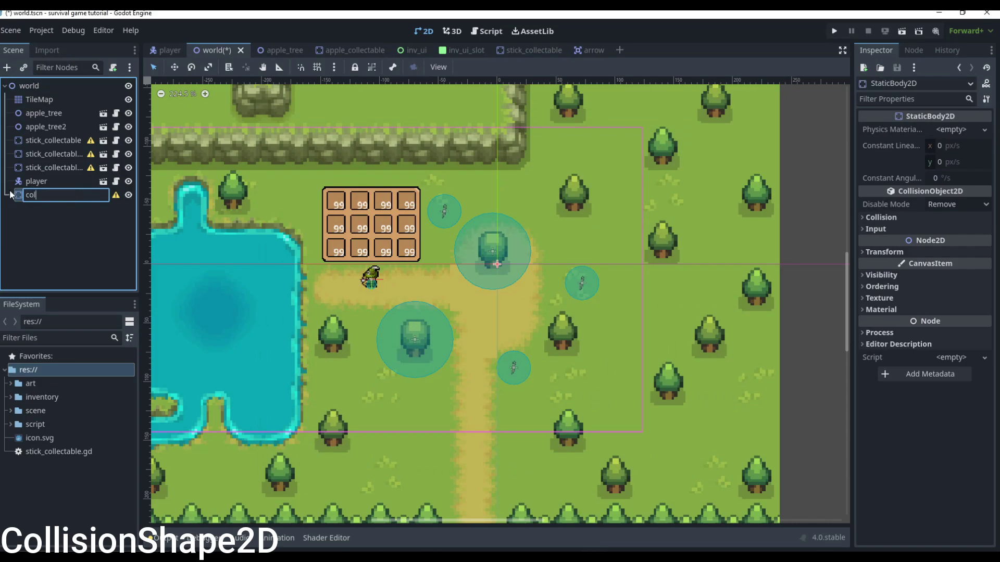
type("lisions")
key("Return")
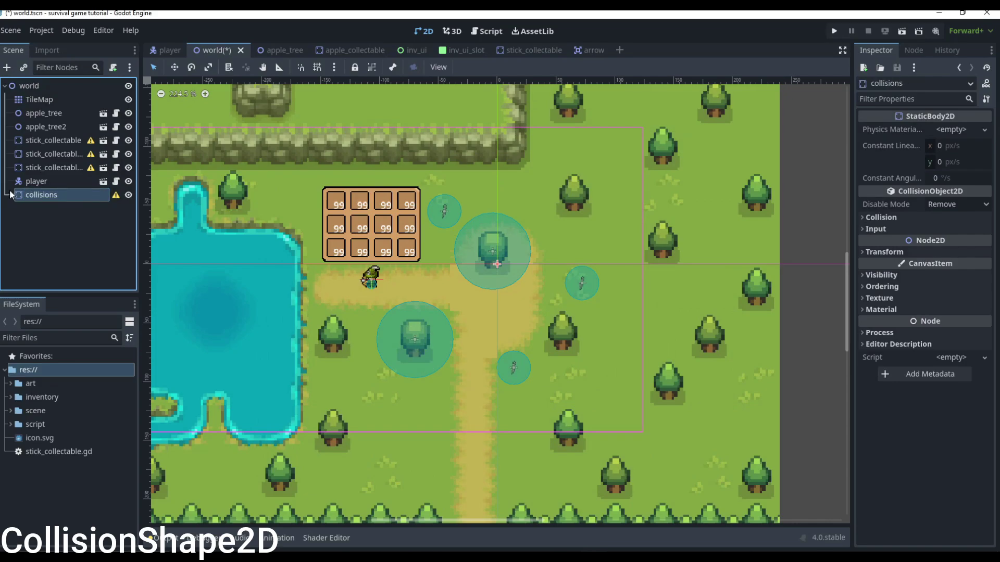
- Add a CollisionShape2D node under collisions and give it a new CircleShape2D shape
left_click(7, 68)
type("coll")
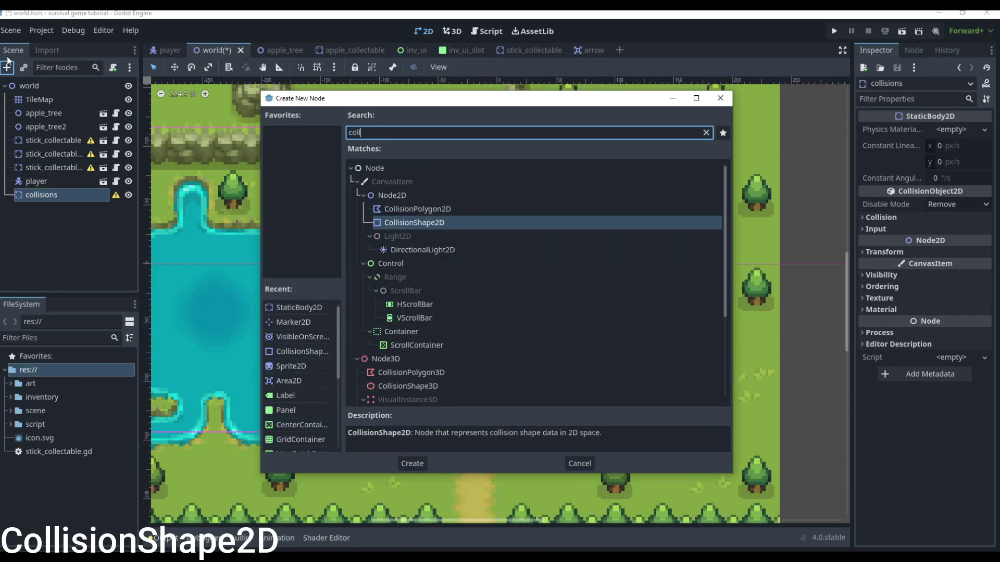
key("Return")
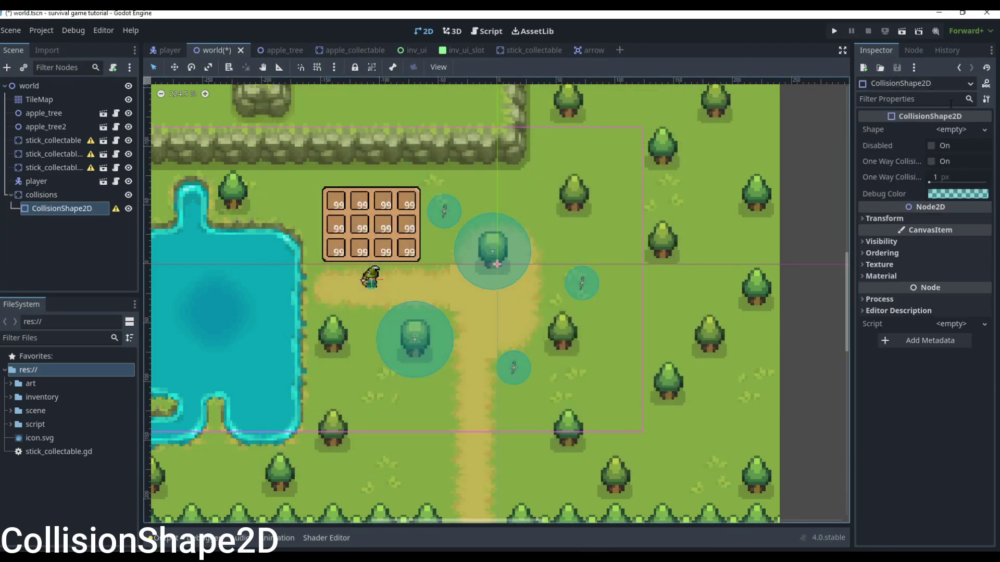
left_click(957, 129)
left_click(888, 195)
- Move the circle collision shape onto the dirt path just east of the player and save the scene
scroll(490, 259, "up", 3)
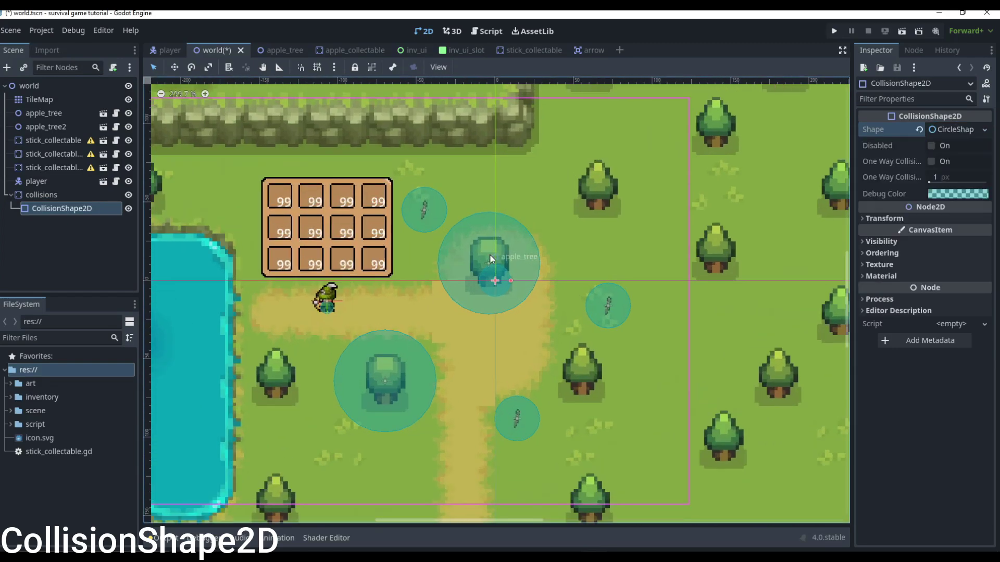
scroll(489, 259, "up", 1)
left_click_drag(501, 294, 389, 320)
key("ctrl+s")
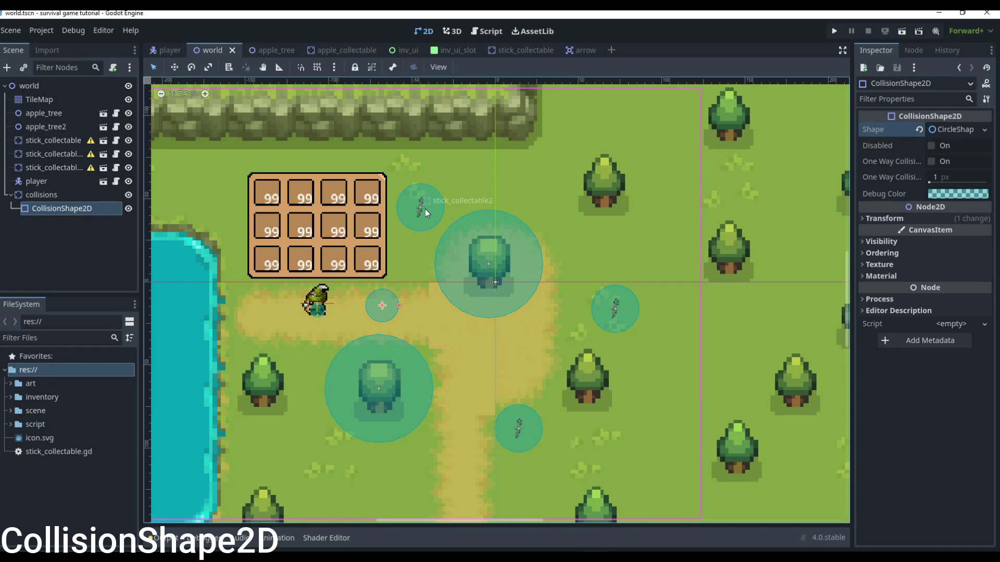
- Run the game, walk the player against the circle collision on the path to test it, and close the game window
key("F5")
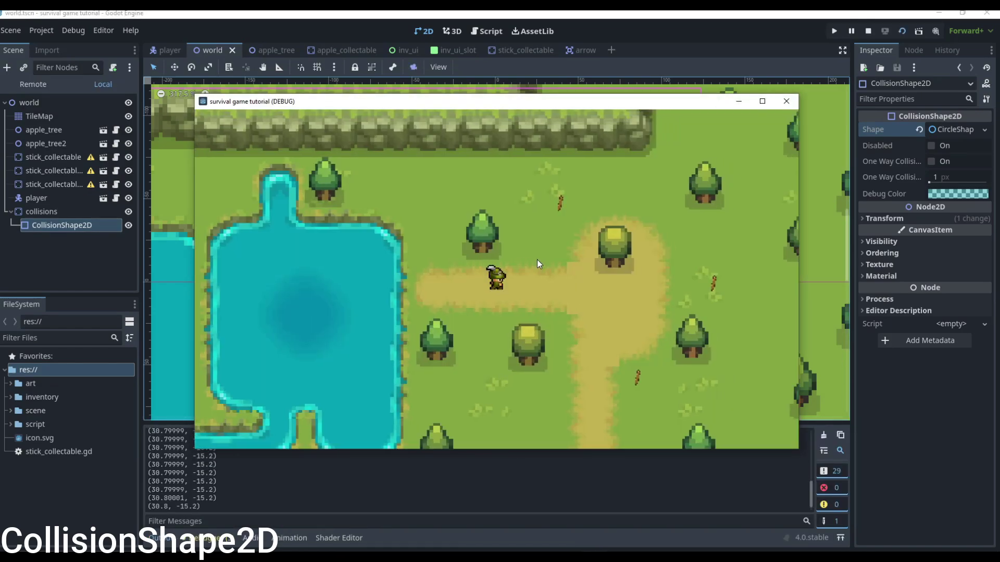
key("d")
key("w")
key("s")
key("w")
key("d")
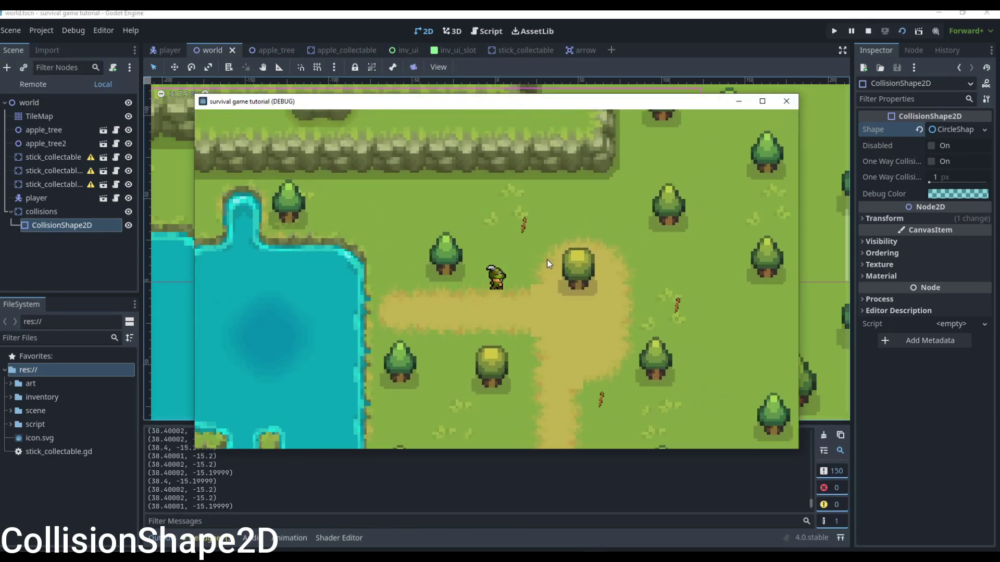
key("s")
key("d")
key("w")
left_click(787, 96)
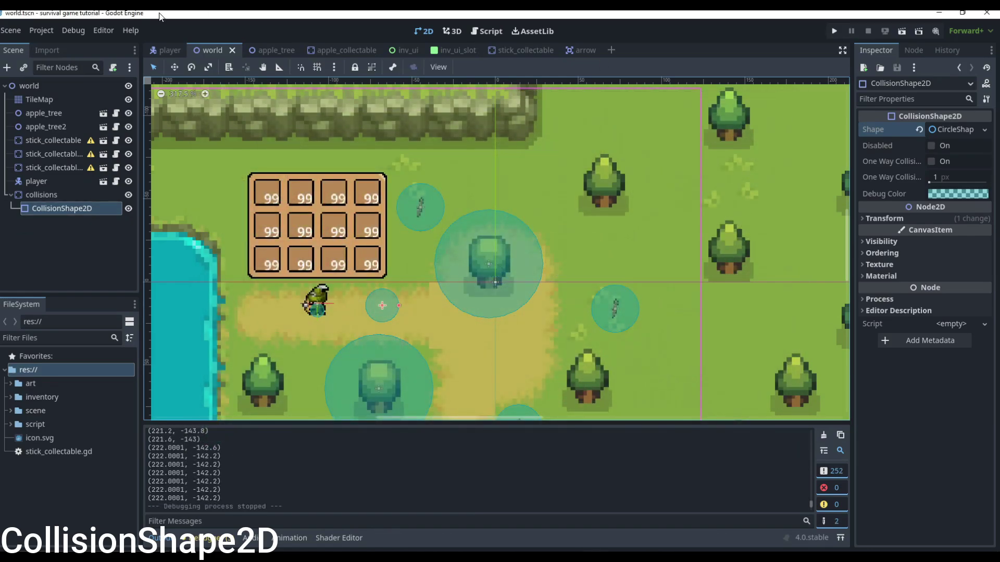
- Turn on Visible Collision Shapes, run the game again to walk the player around the circle collision, and close it
left_click(73, 30)
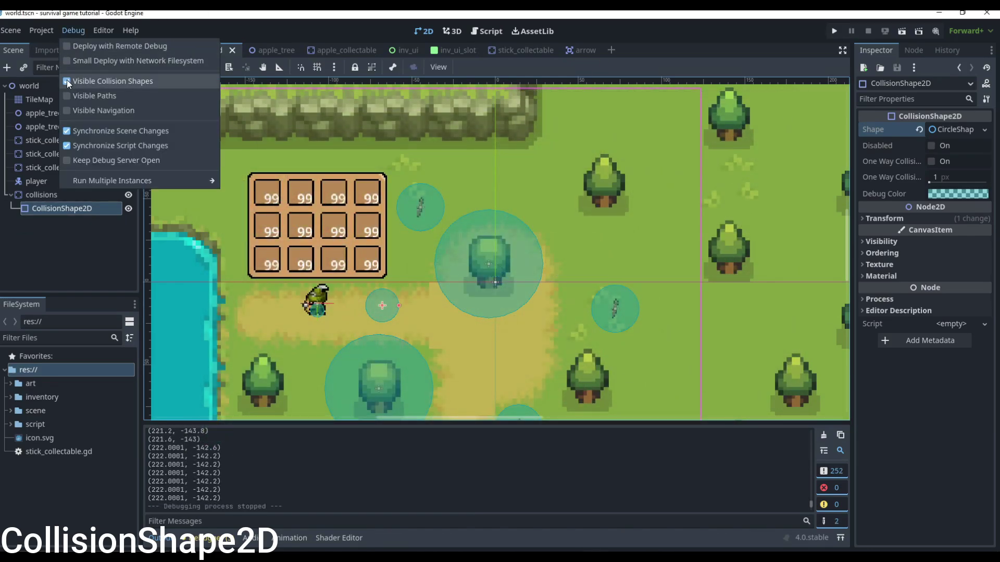
left_click(421, 201)
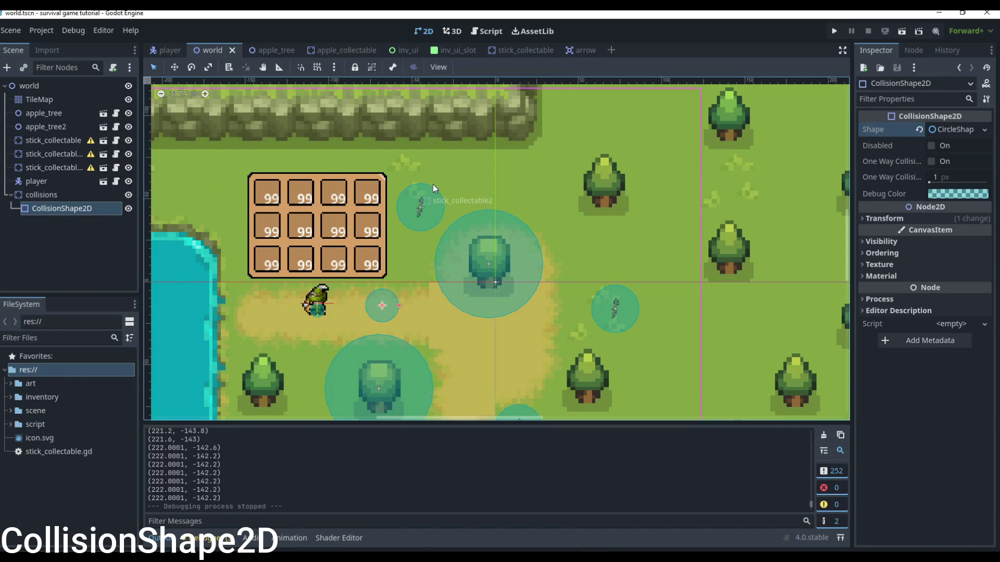
key("F5")
key("d")
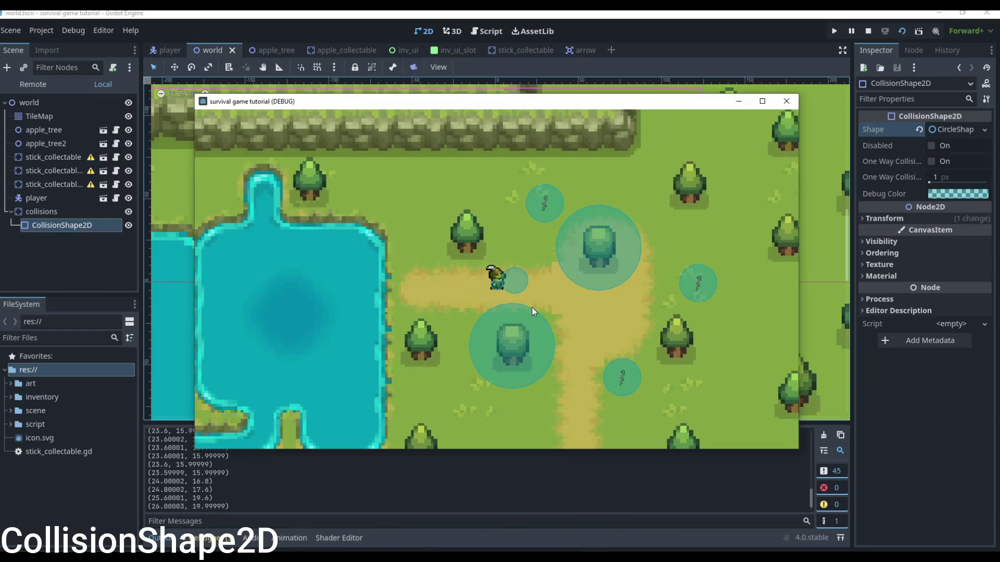
key("w")
key("d")
key("a")
key("s")
key("d")
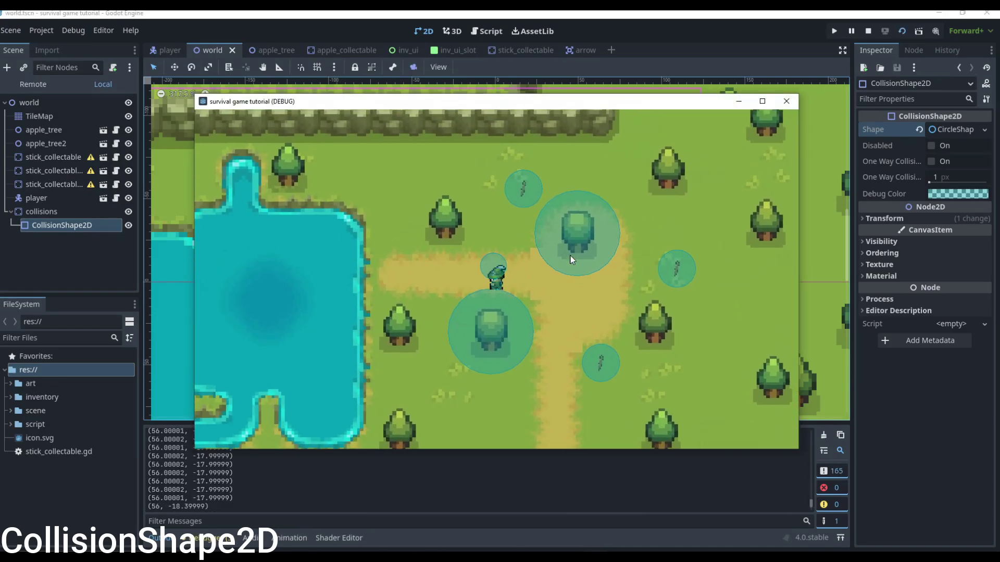
key("a")
key("w")
key("d")
left_click(786, 101)
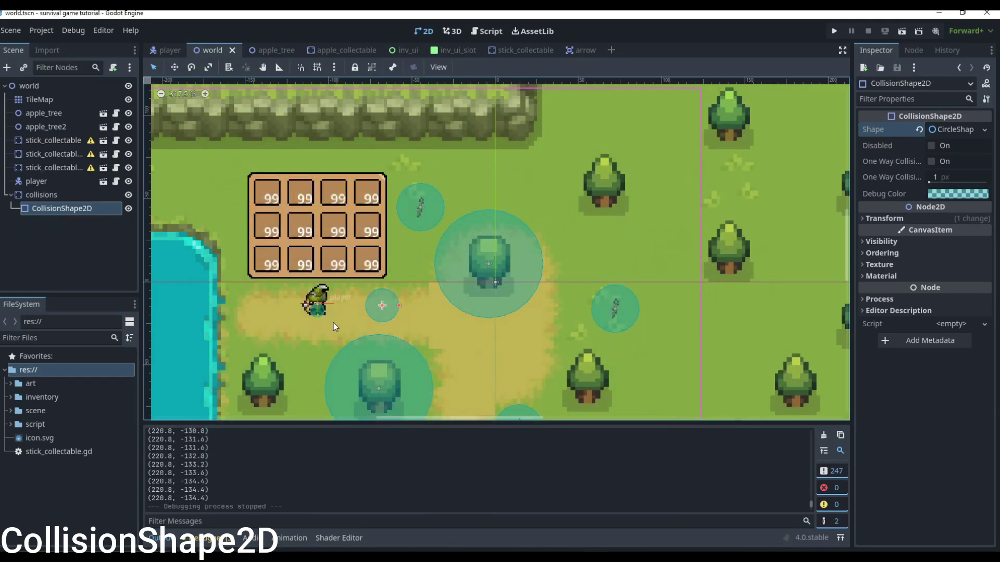
- Nudge the circle collision shape slightly and delete its CollisionShape2D node from collisions
left_click_drag(387, 309, 379, 313)
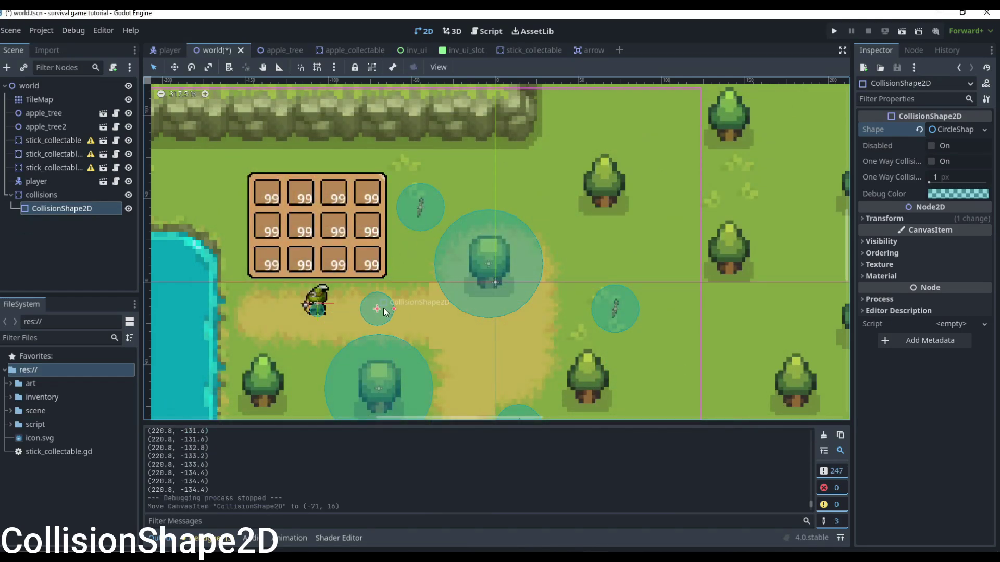
left_click(89, 216)
left_click(90, 210)
key("Delete")
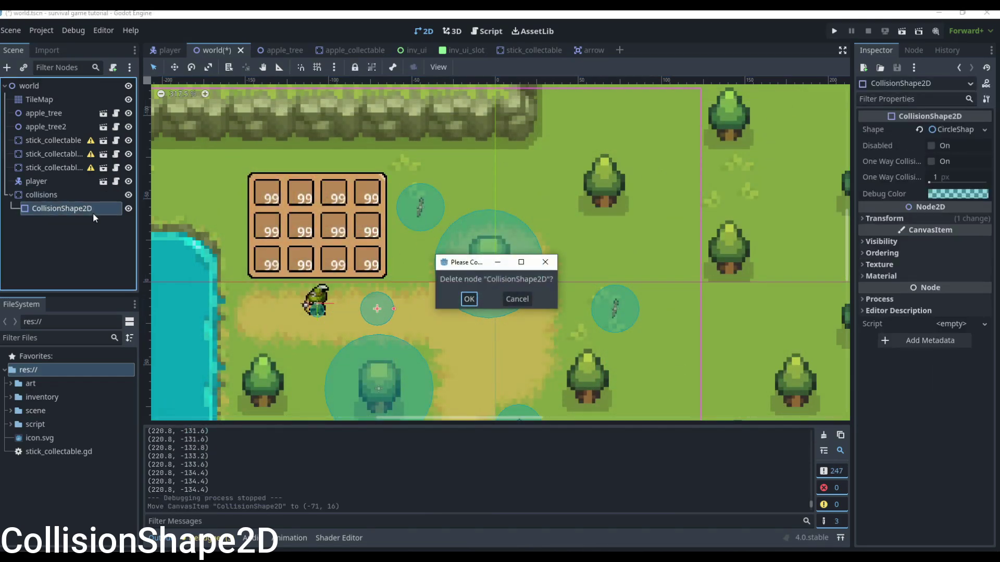
left_click(468, 299)
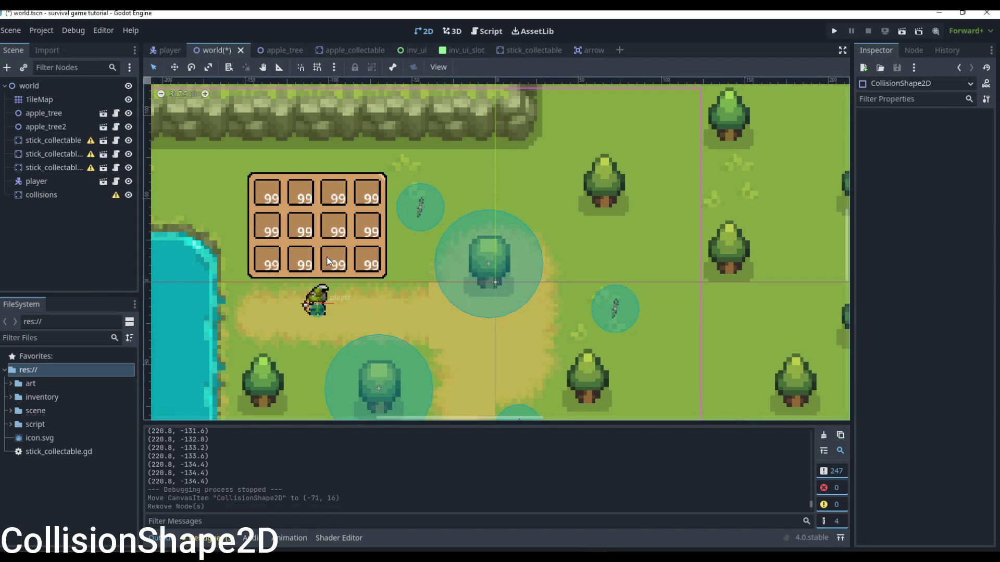
- Add a CollisionPolygon2D node as a child of the collisions node
left_click(47, 198)
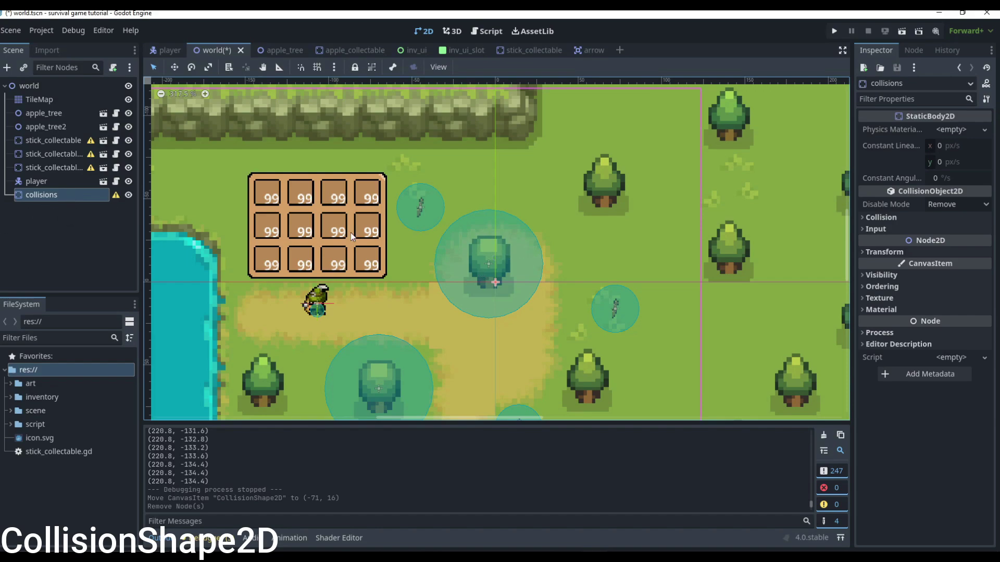
left_click(7, 68)
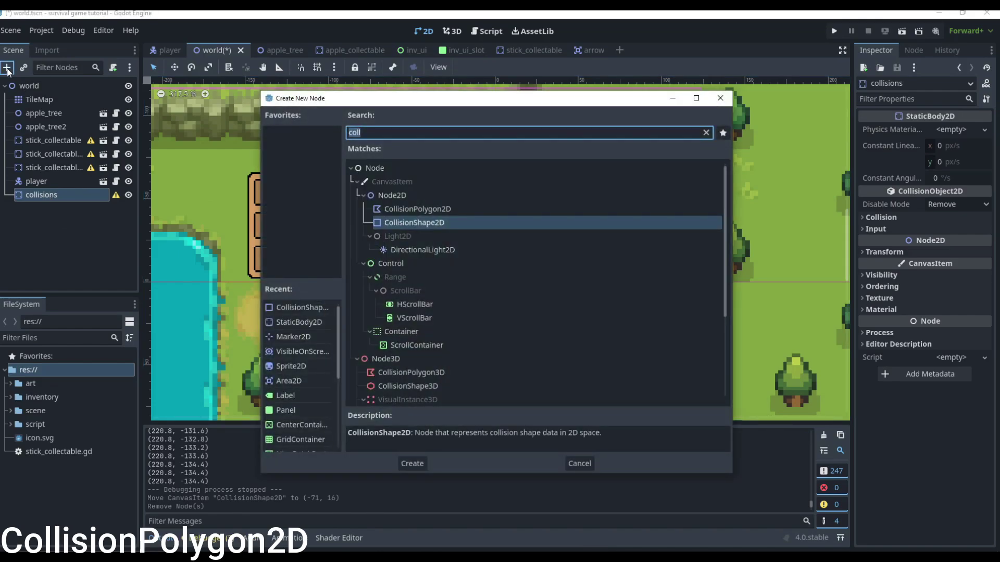
type("pol")
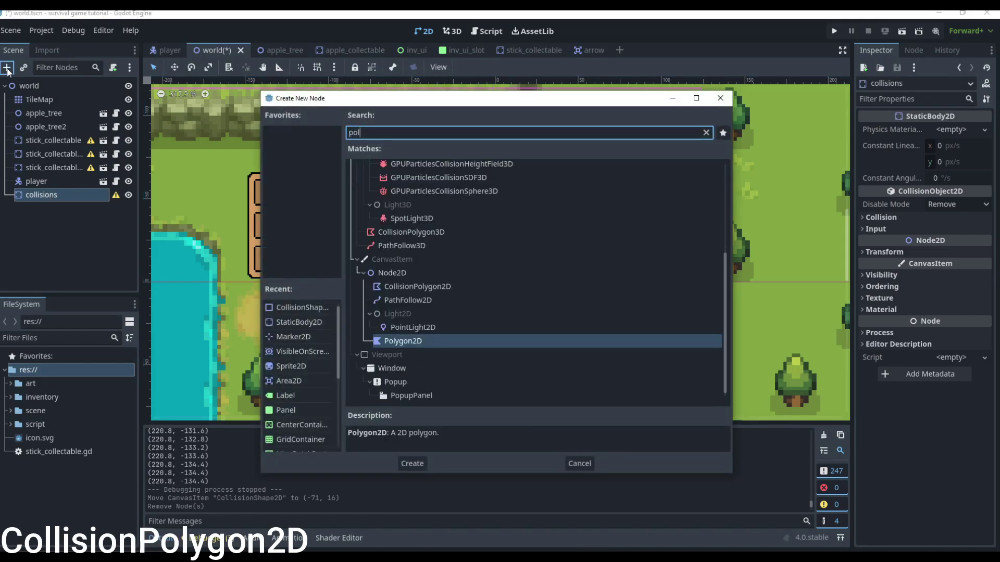
key("BackSpace")
key("BackSpace")
key("BackSpace")
type("collis")
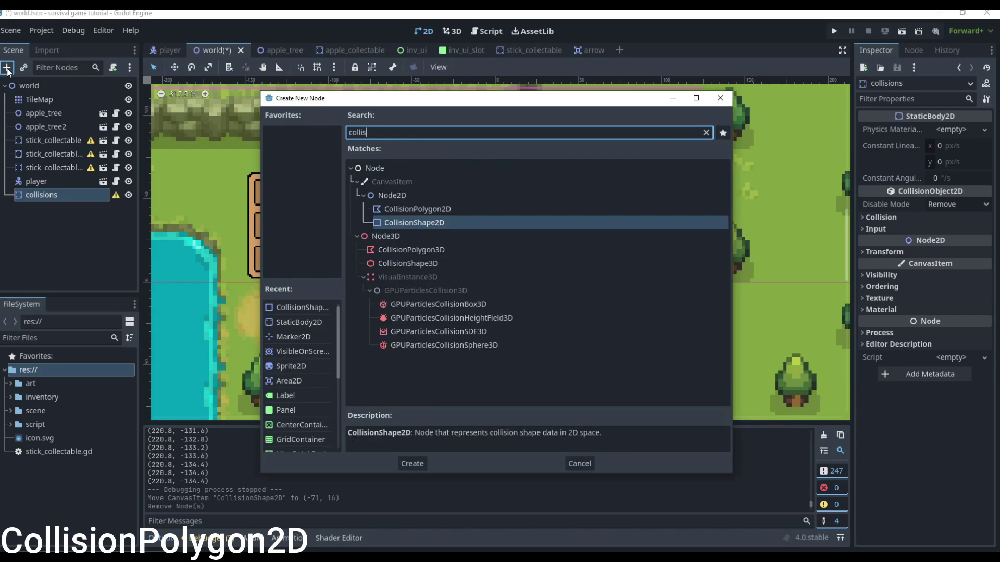
key("Up")
key("Return")
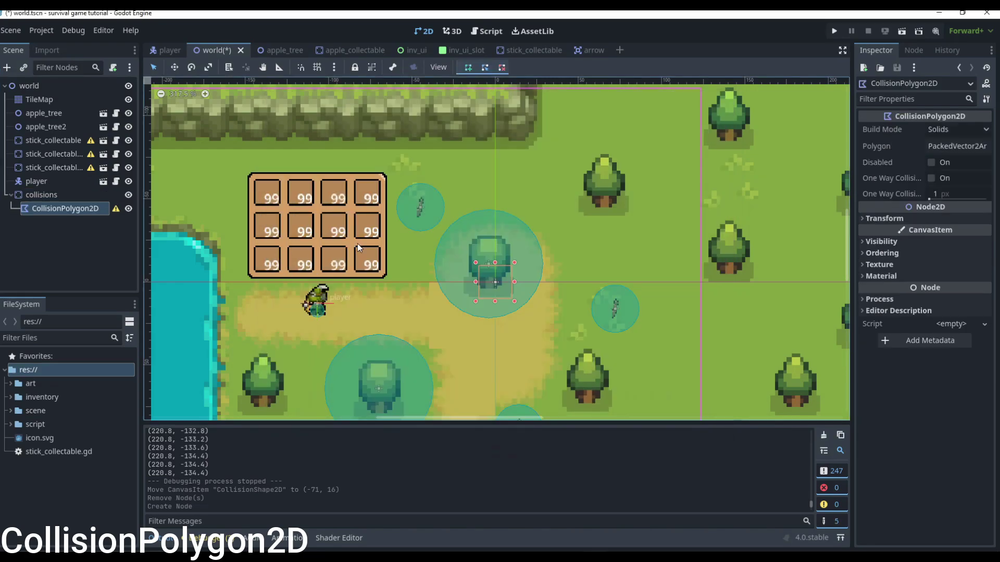
- Start the collision polygon at the stone wall's southeast corner, following the wall up to the map's north edge and across to its northeast corner
scroll(364, 249, "down", 2)
scroll(381, 255, "down", 4)
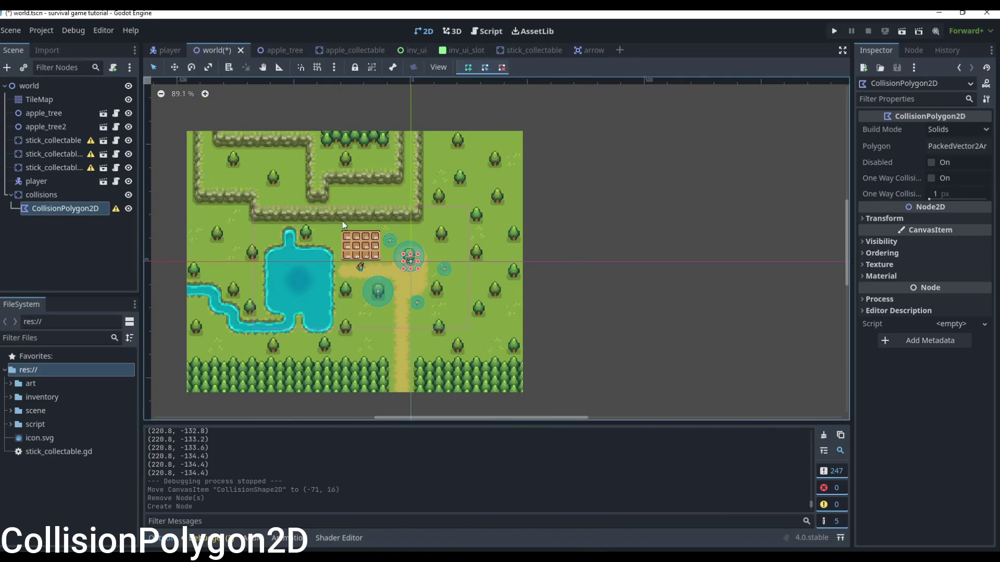
scroll(353, 170, "up", 4)
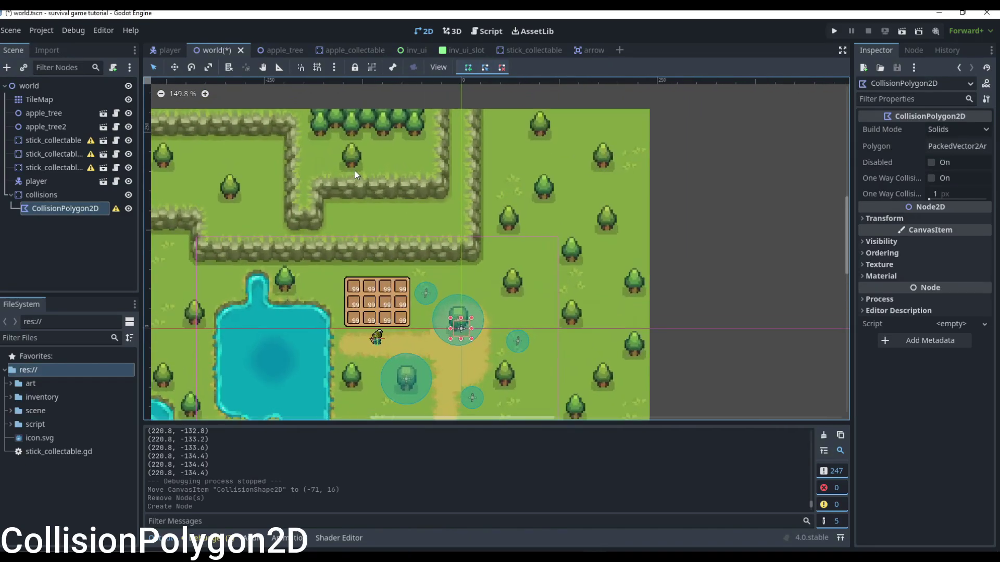
scroll(499, 301, "up", 2)
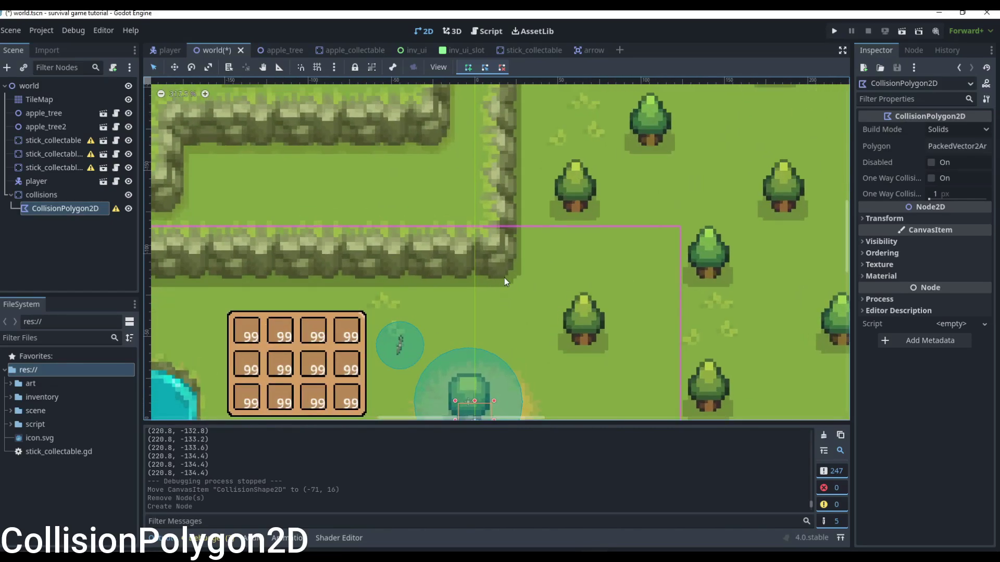
left_click(503, 275)
scroll(632, 192, "down", 2)
scroll(617, 179, "down", 2)
scroll(606, 101, "up", 3)
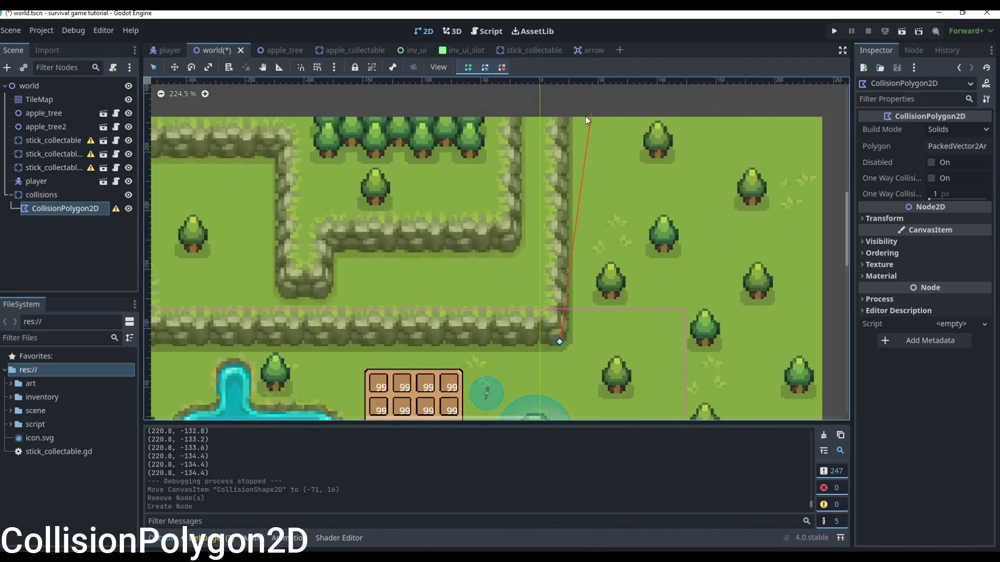
left_click(567, 117)
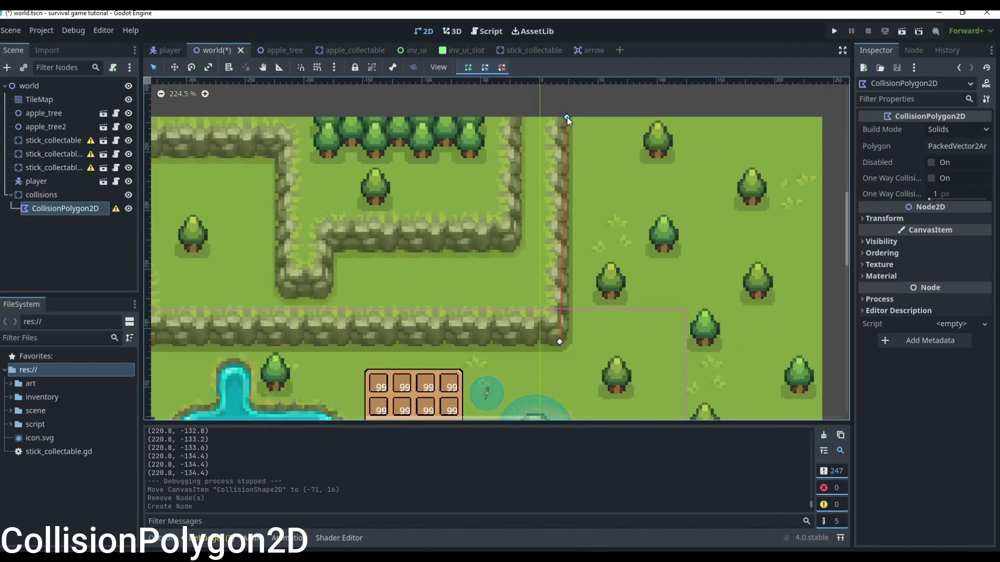
left_click(819, 118)
- Continue the polygon down the map's east edge, along the top of the eastern tree rows, and down beside the path to the south edge
scroll(821, 139, "down", 6)
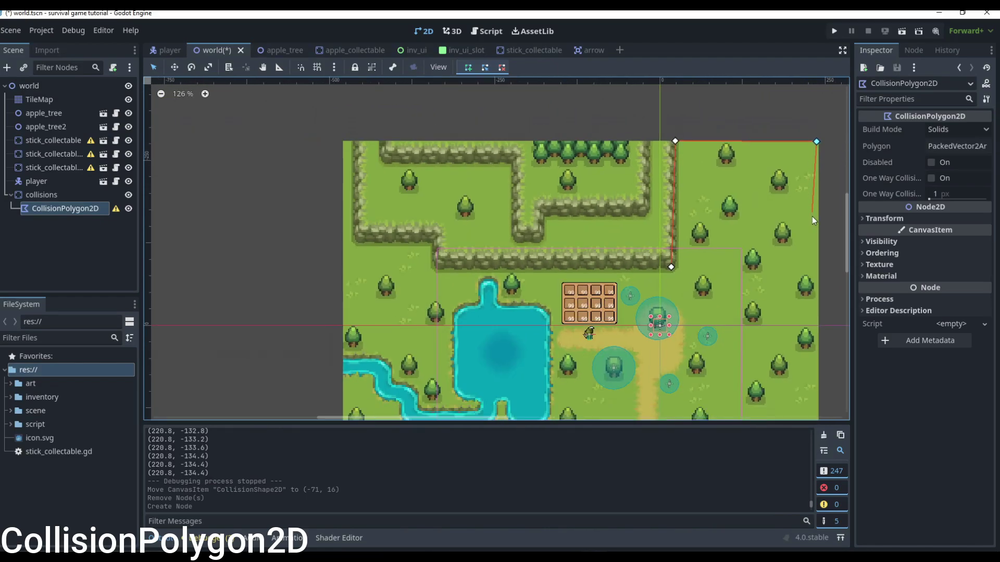
scroll(667, 315, "up", 6)
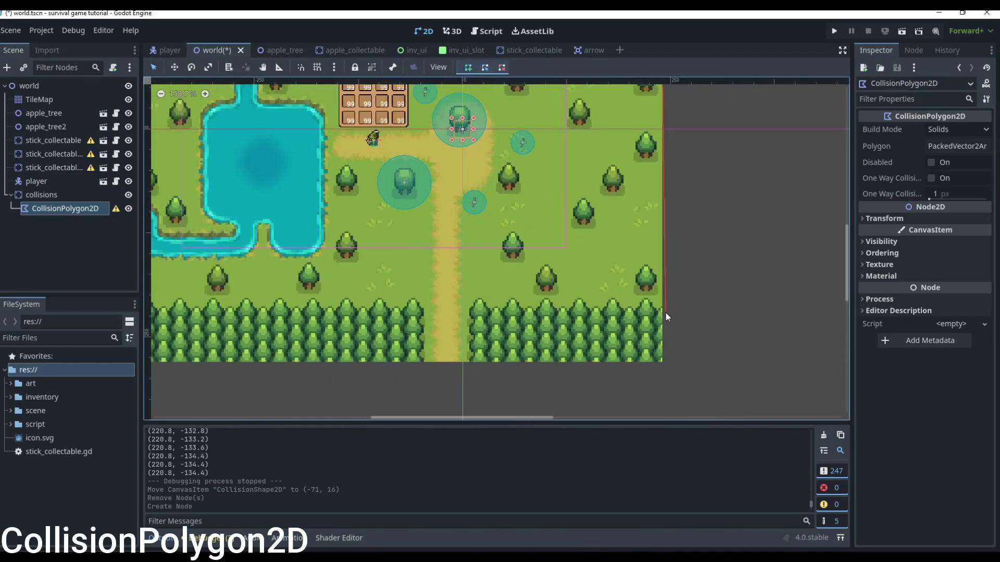
left_click(661, 310)
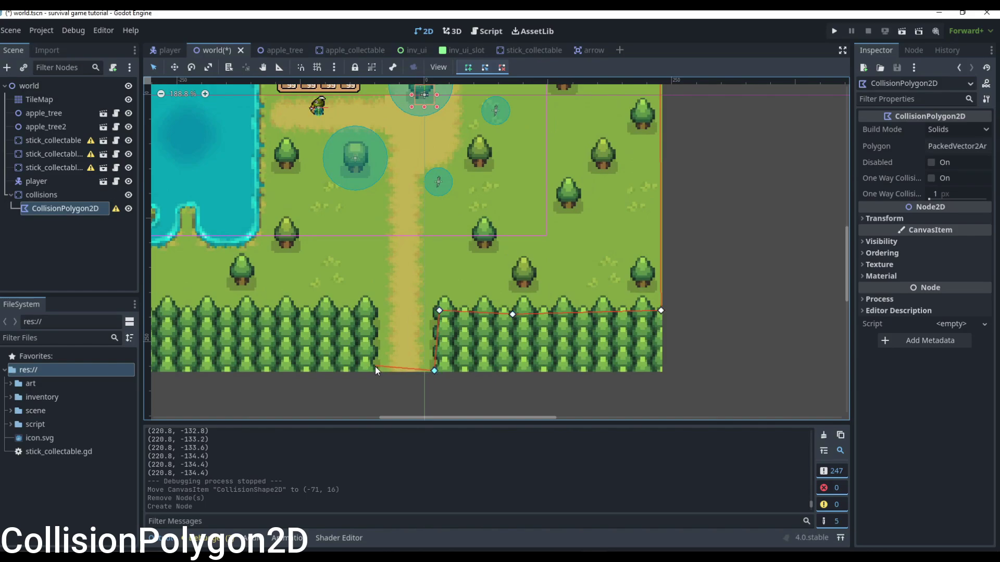
- Extend the polygon across the path's south exit, up its west side, and along the western tree rows to the map's west edge
left_click(374, 312)
left_click(293, 311)
scroll(347, 323, "down", 3)
scroll(227, 312, "down", 2)
scroll(183, 313, "up", 6)
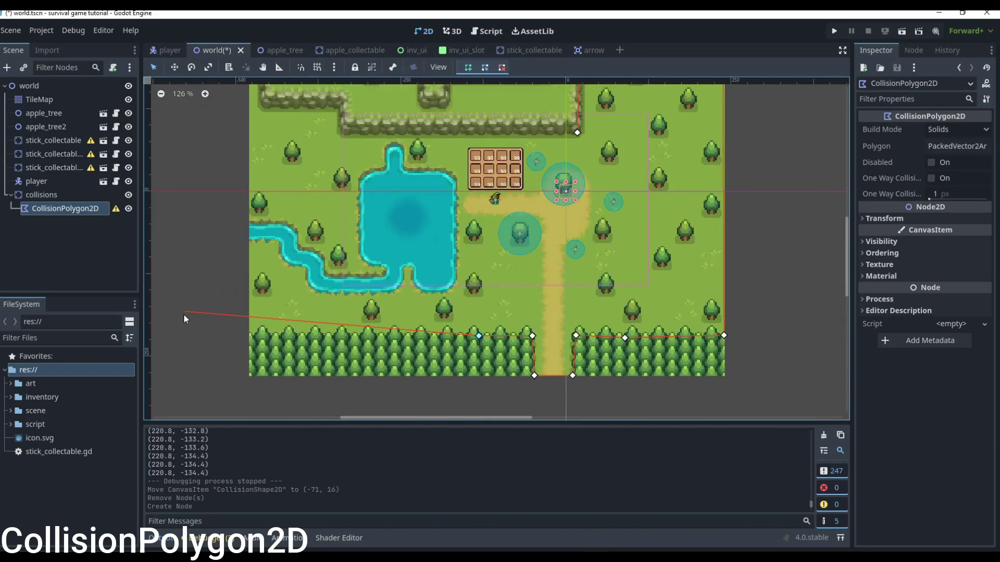
left_click(277, 340)
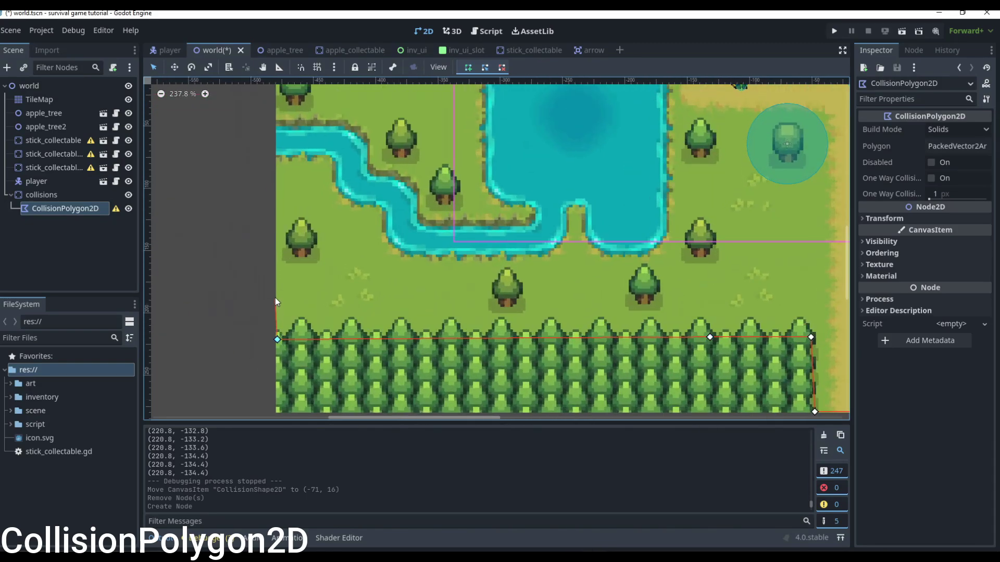
- Extend the collision polygon up the map's west edge and east along the river's south bank to the lake
left_click(279, 159)
left_click(328, 159)
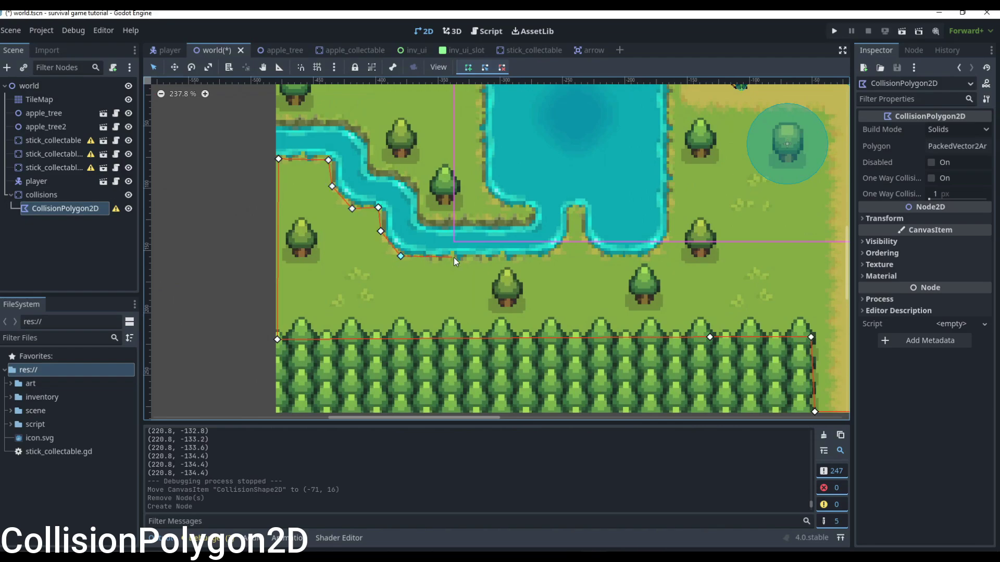
left_click(545, 258)
left_click(564, 238)
- Outline the lake counterclockwise with the polygon and return along the river's north bank to the map's west edge
left_click(568, 207)
left_click(582, 207)
left_click(582, 235)
left_click(608, 255)
left_click(647, 254)
left_click(666, 235)
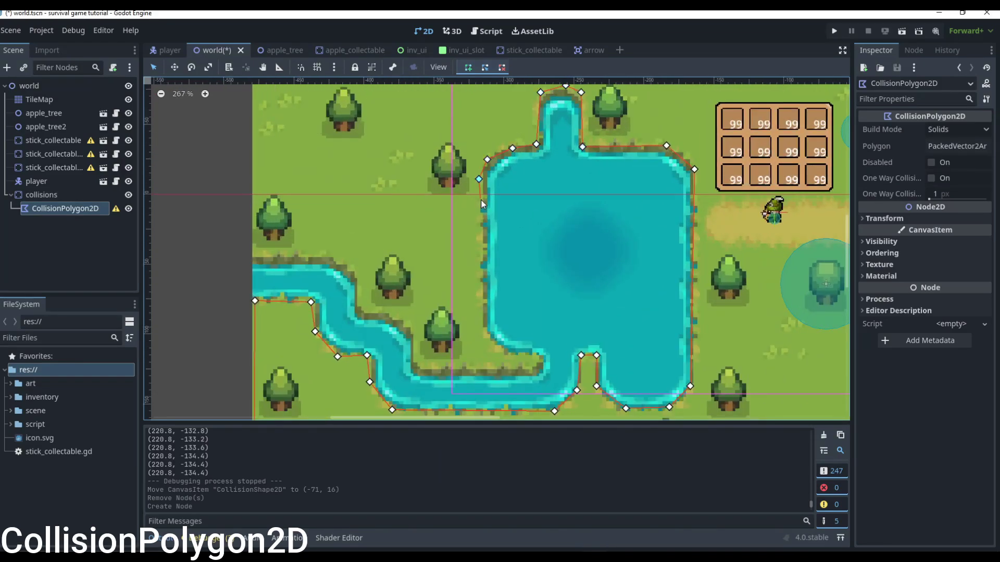
scroll(325, 174, "down", 4)
scroll(304, 93, "up", 4)
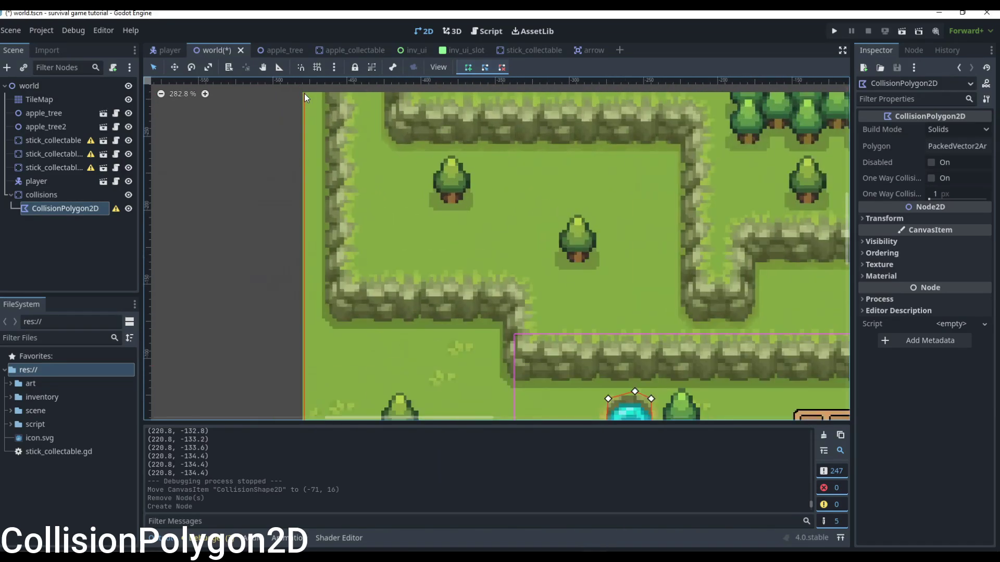
- Continue the polygon past the map's northwest corner, down the stone wall's west side and along its south face to the southeast corner
scroll(614, 326, "down", 3)
scroll(728, 340, "down", 1)
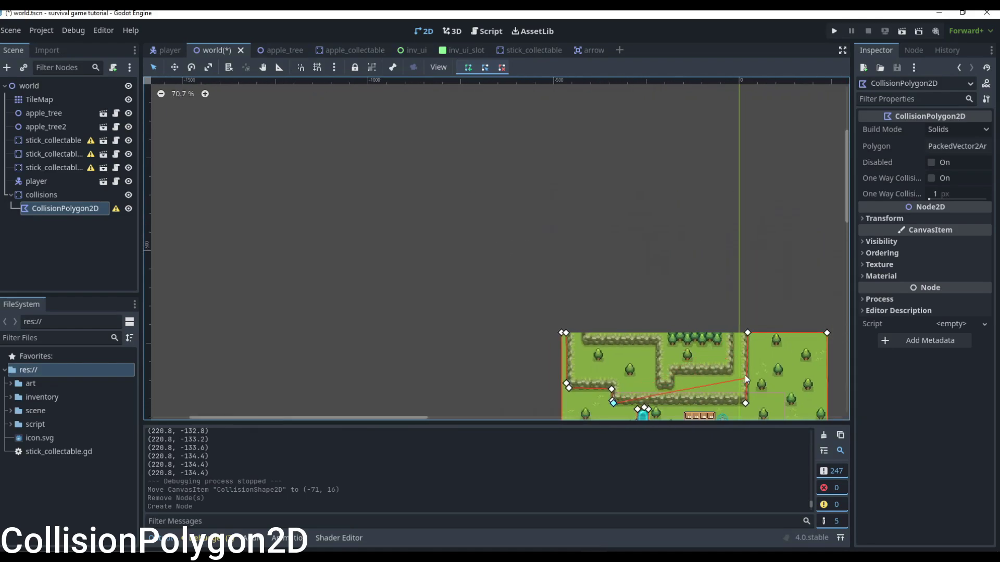
scroll(693, 393, "down", 1)
scroll(692, 397, "up", 12)
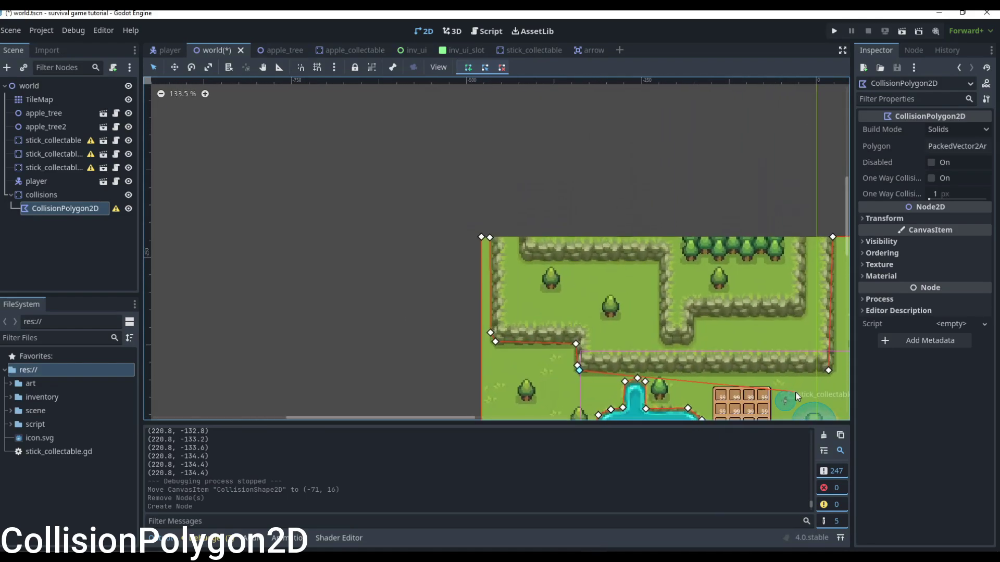
scroll(804, 388, "up", 1)
scroll(810, 379, "down", 2)
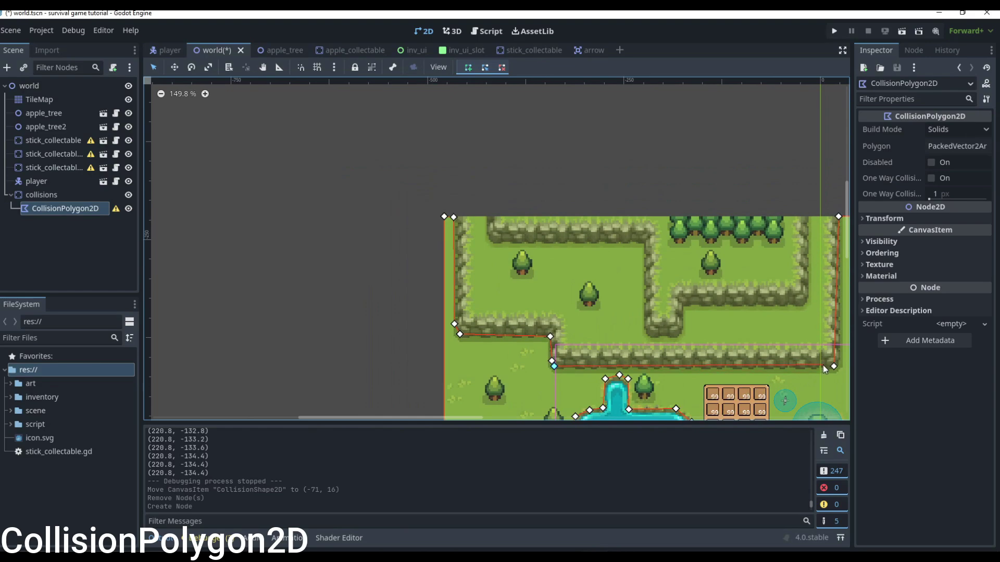
scroll(822, 366, "down", 2)
scroll(820, 367, "up", 1)
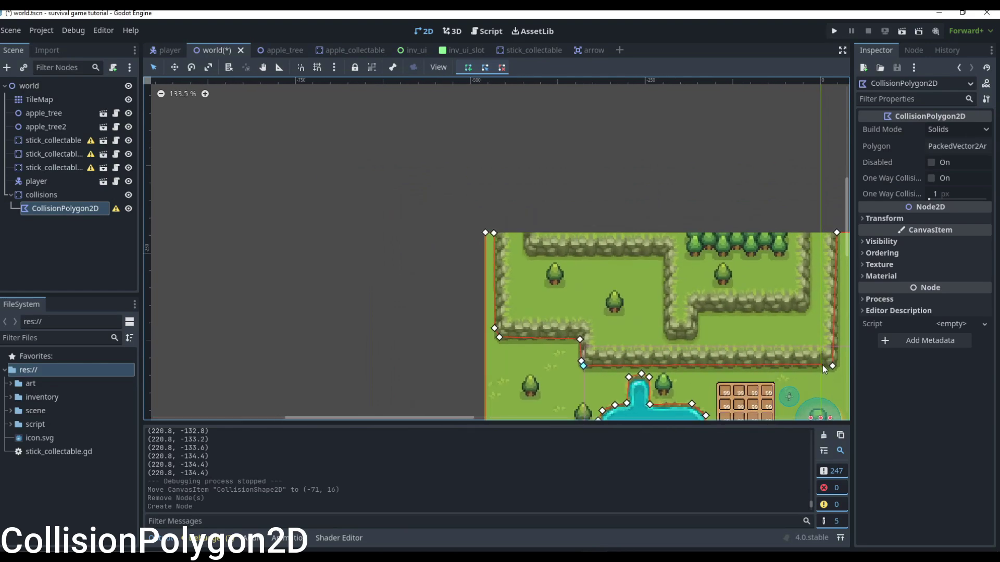
scroll(824, 365, "up", 1)
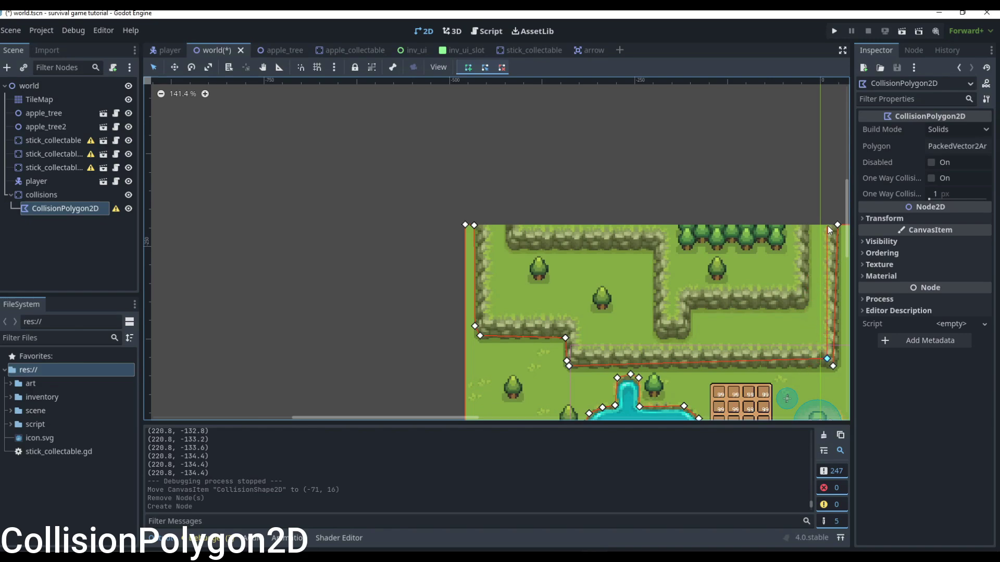
- Run the polygon from the wall's southeast corner beyond the north edge and counterclockwise around the outside of the whole map
left_click(821, 210)
left_click(645, 177)
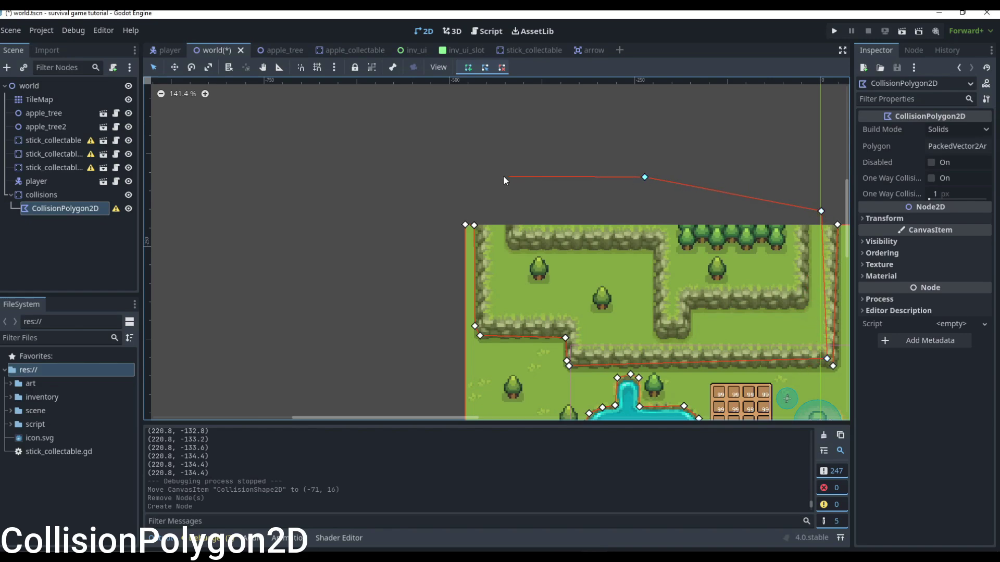
left_click(402, 209)
left_click(368, 322)
scroll(459, 311, "down", 20)
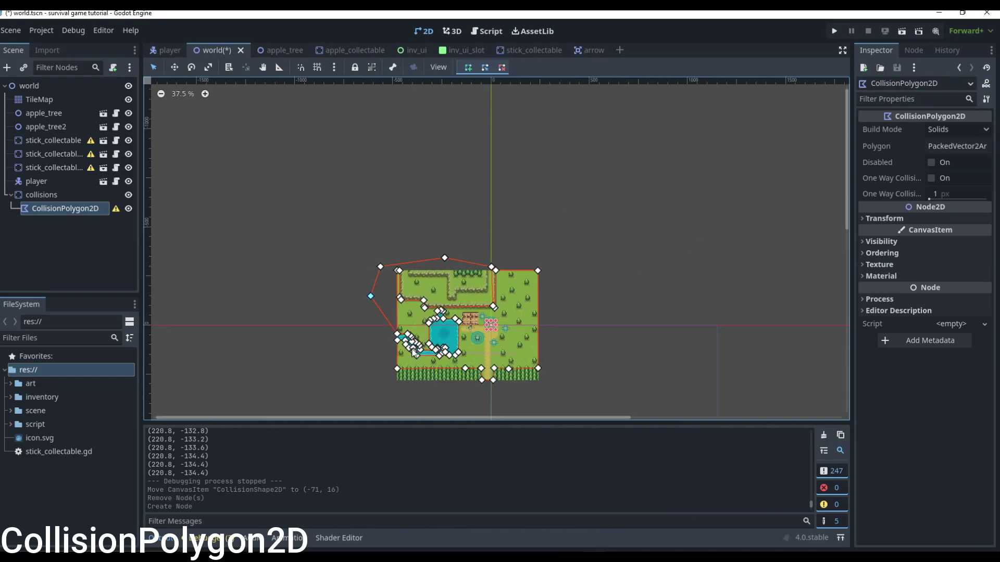
scroll(414, 352, "down", 1)
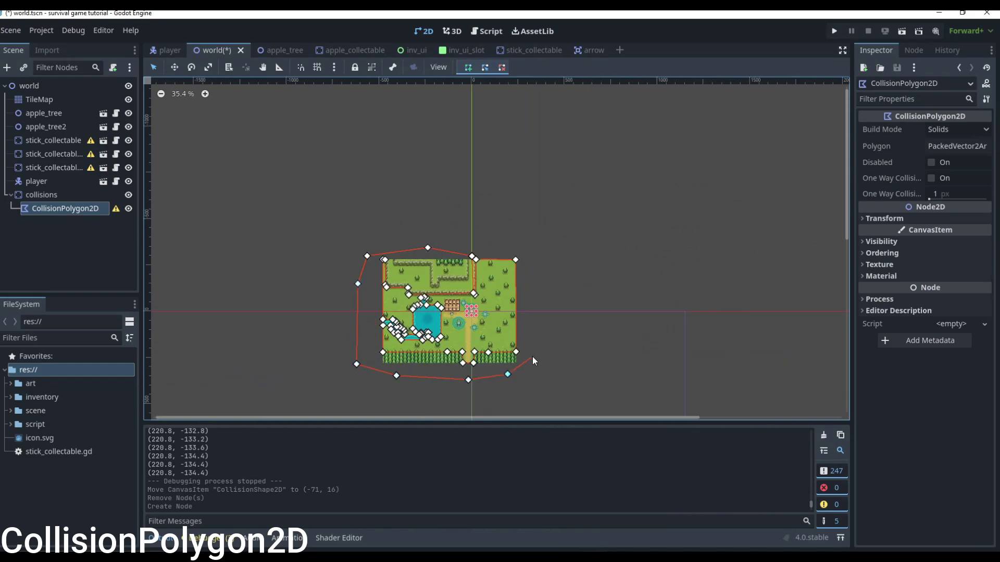
scroll(469, 245, "up", 20)
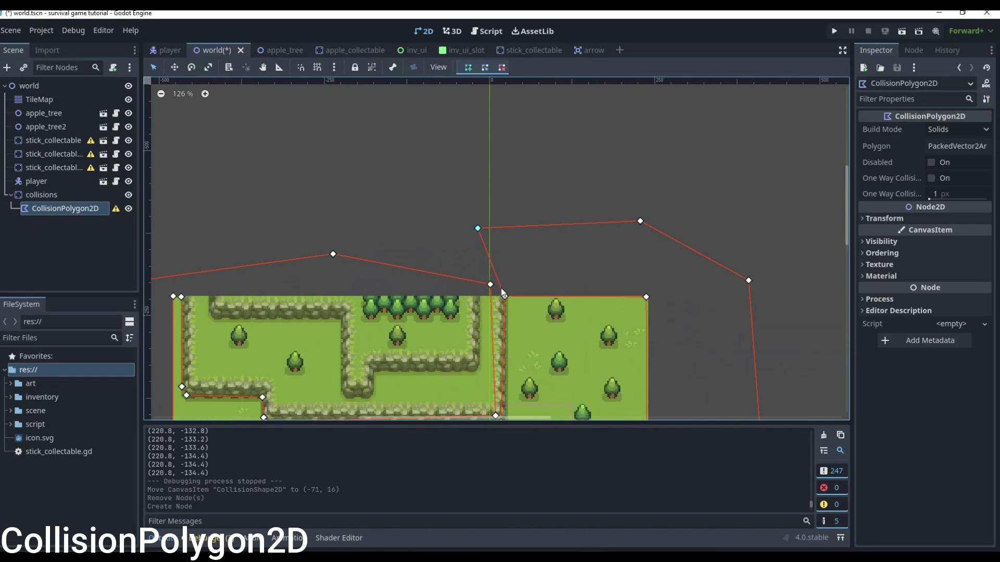
- Bring the polygon back down inside the stone wall's east side and close it at its starting point on the southeast corner
scroll(496, 410, "down", 1)
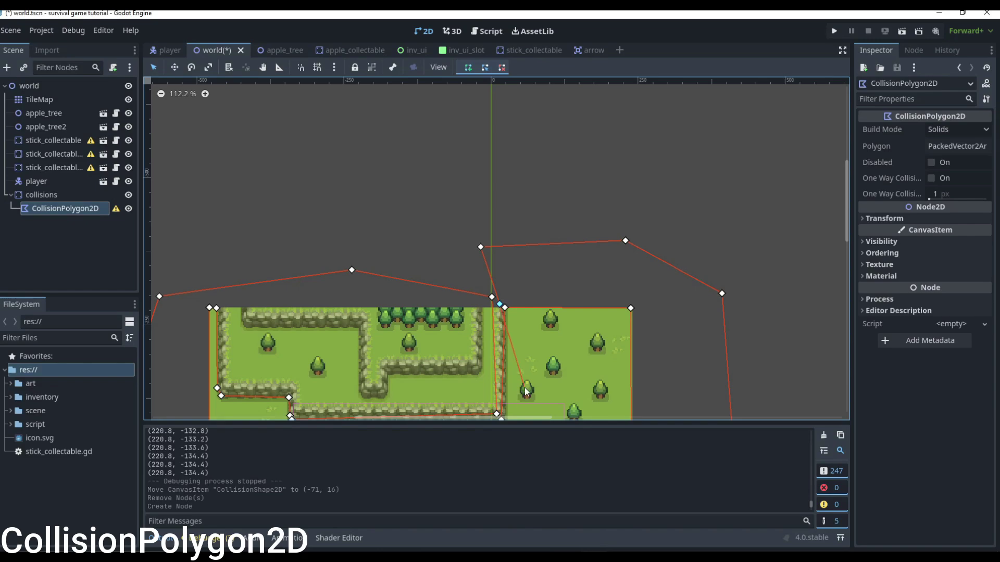
scroll(526, 392, "down", 4)
scroll(505, 393, "up", 9)
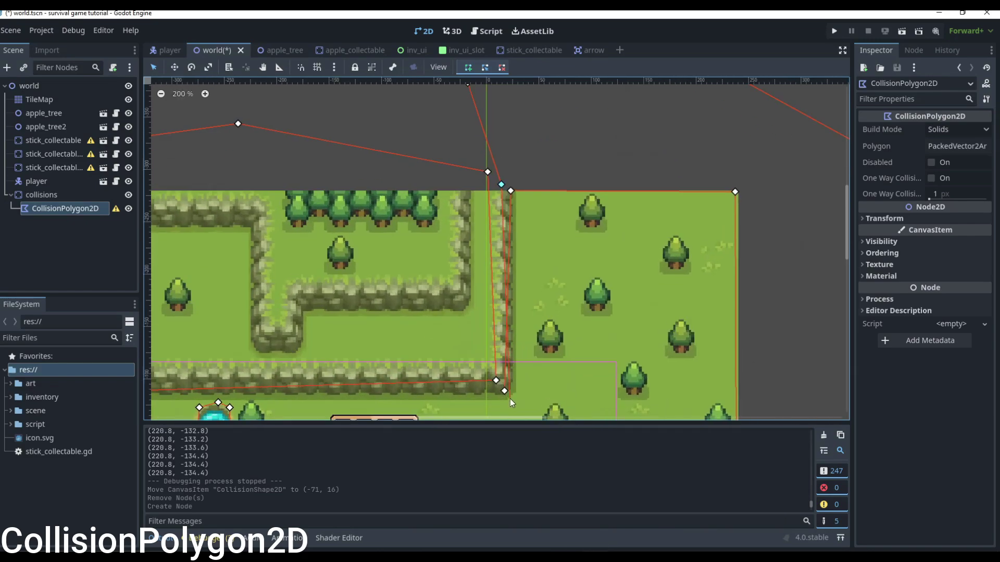
scroll(507, 397, "up", 7)
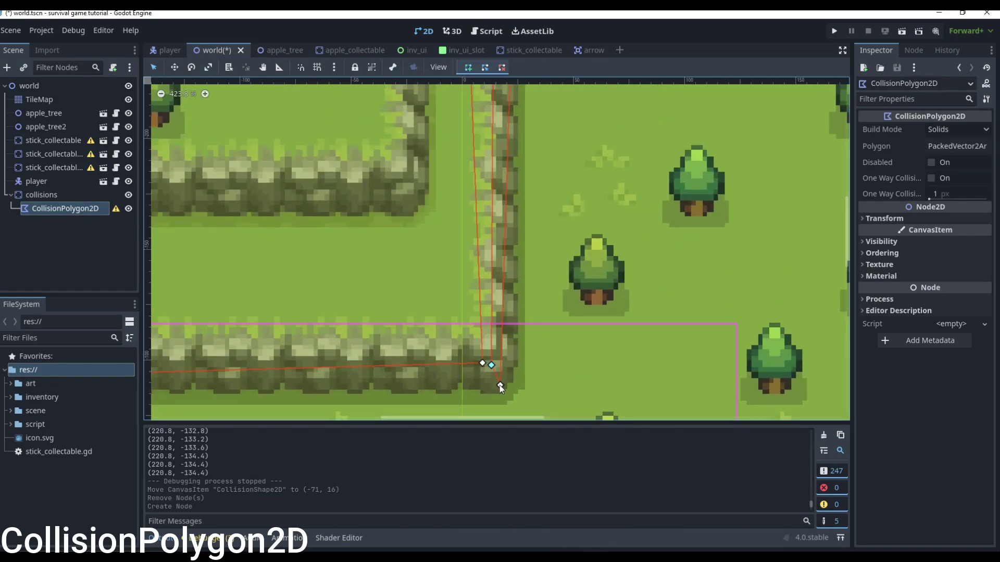
left_click(500, 386)
- Move the polygon's inner vertex near the wall's southeast corner down to the wall's bottom edge
scroll(498, 385, "down", 14)
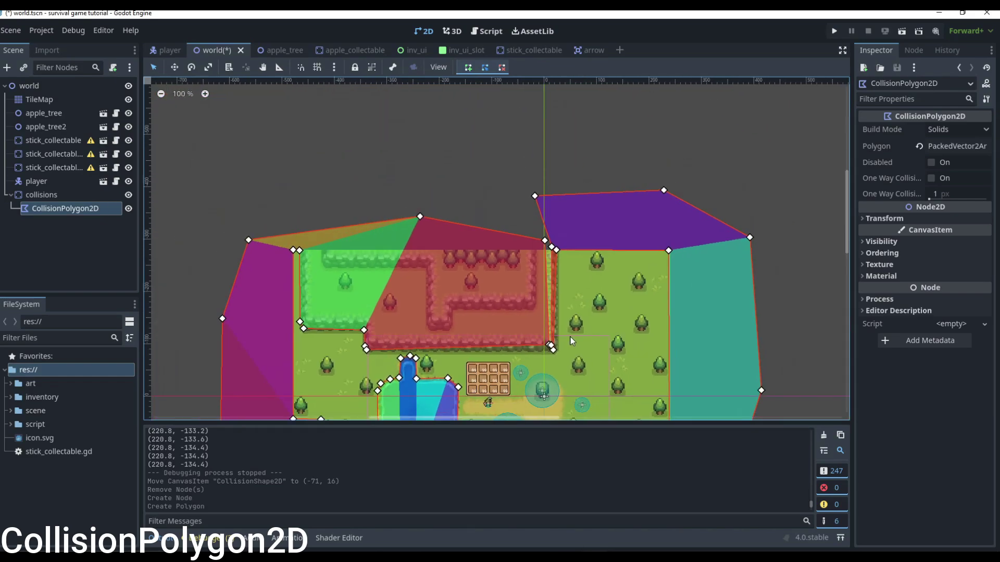
scroll(570, 336, "down", 12)
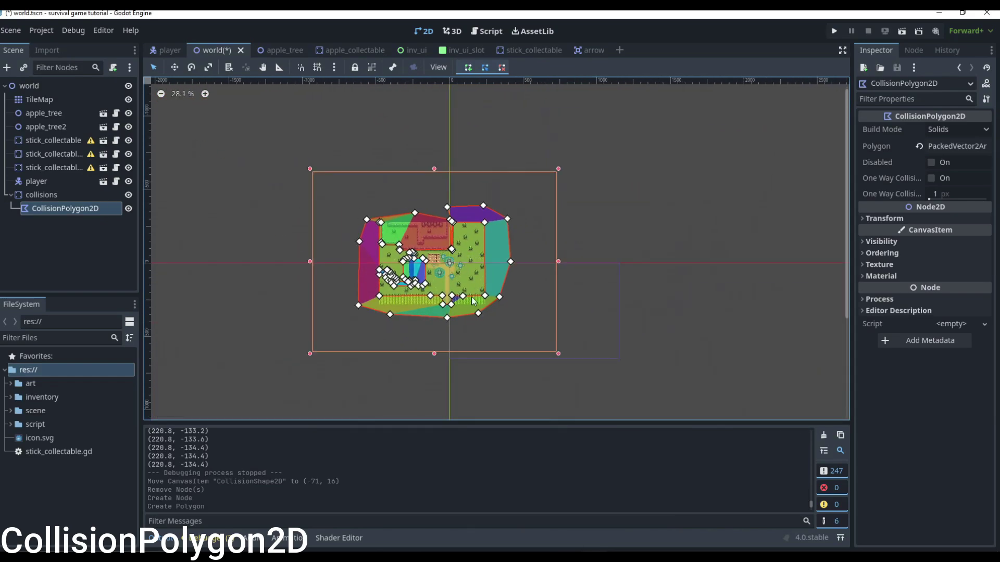
scroll(421, 276, "up", 7)
scroll(424, 223, "up", 5)
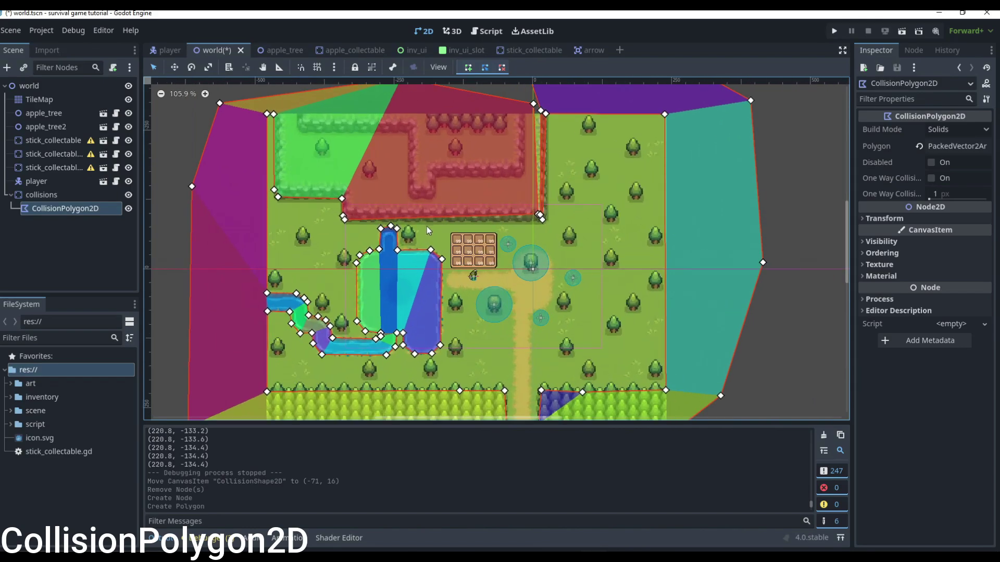
scroll(539, 214, "up", 10)
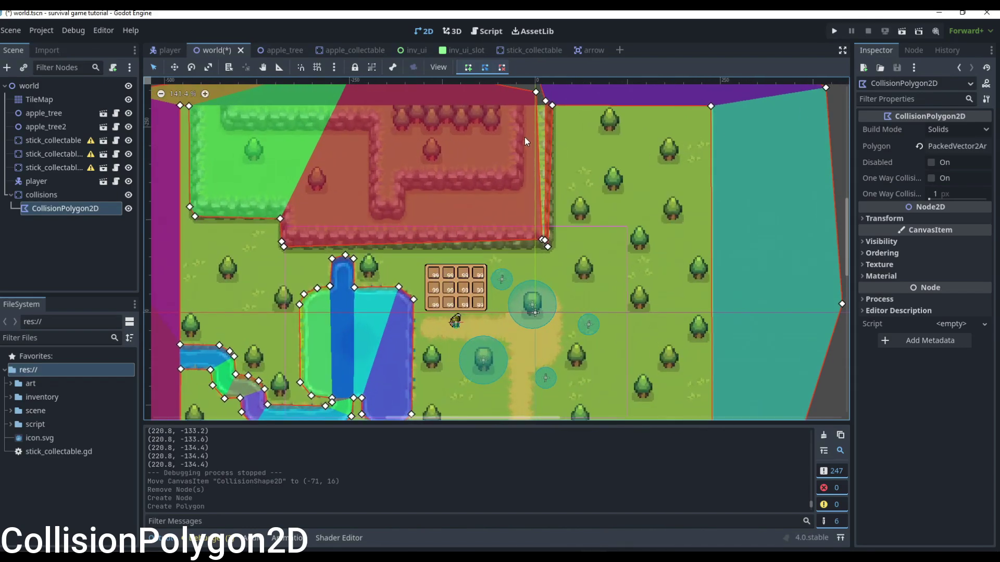
left_click(126, 241)
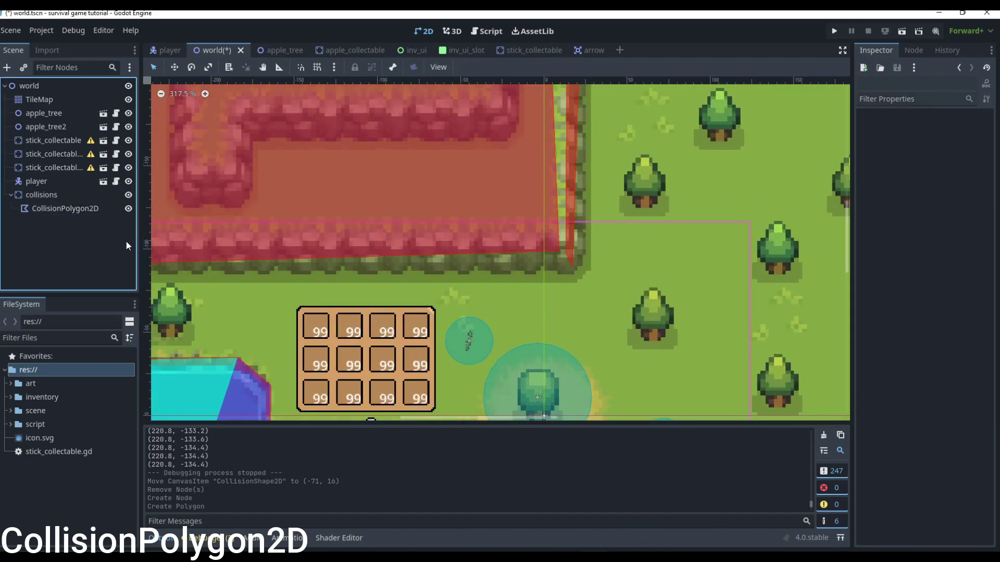
left_click(555, 250)
left_click_drag(559, 251, 562, 270)
left_click(610, 286)
- Move the polygon's starting vertex out to the stone wall's outer southeast corner
scroll(606, 280, "down", 12)
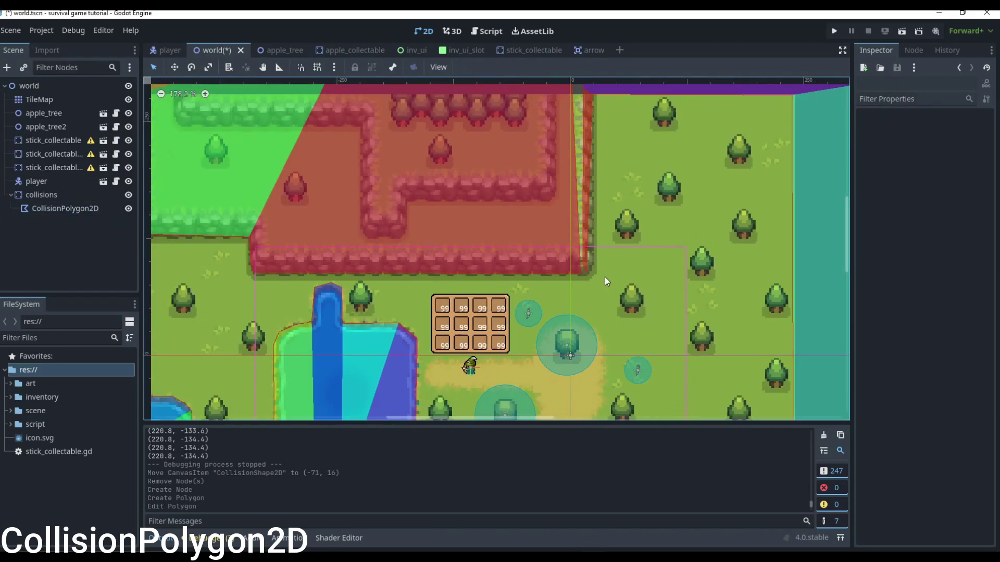
scroll(632, 265, "up", 8)
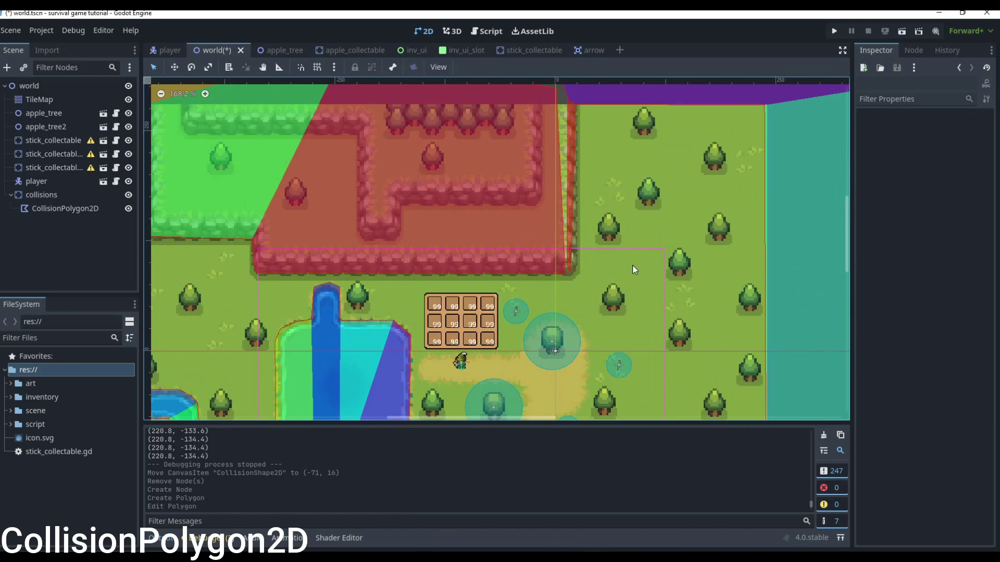
left_click(554, 260)
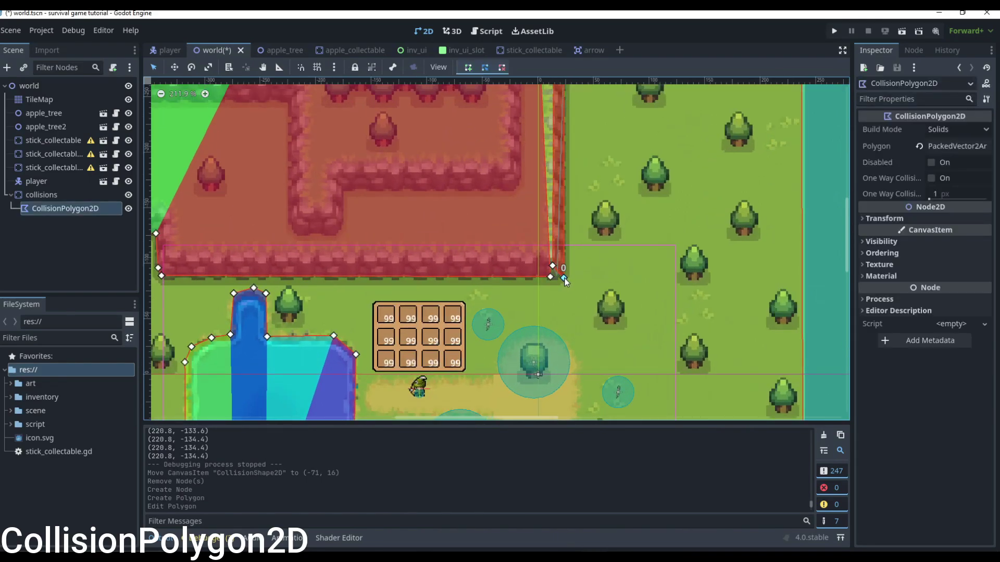
left_click_drag(564, 278, 564, 277)
scroll(595, 280, "down", 5)
left_click(595, 280)
scroll(594, 276, "down", 15)
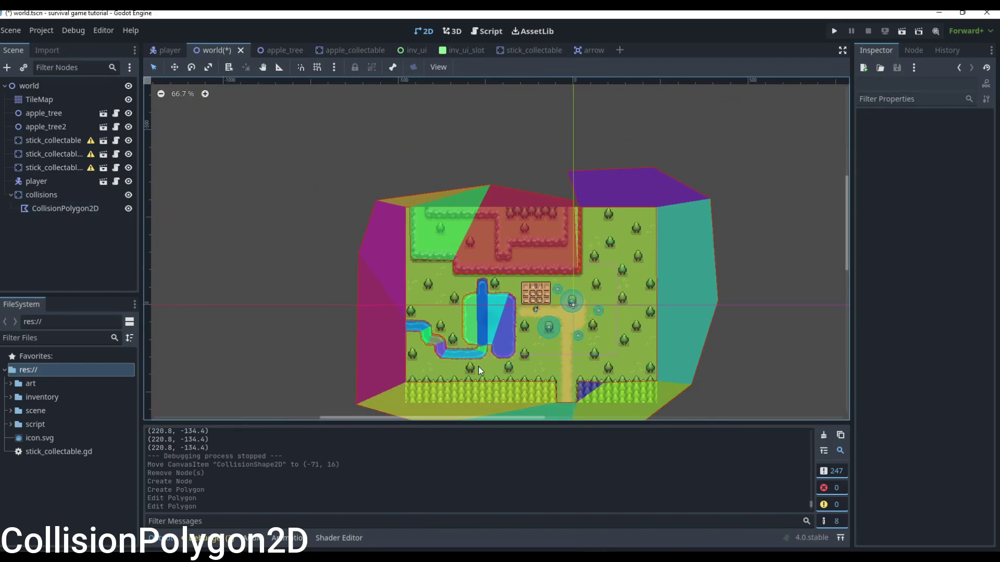
scroll(628, 360, "up", 3)
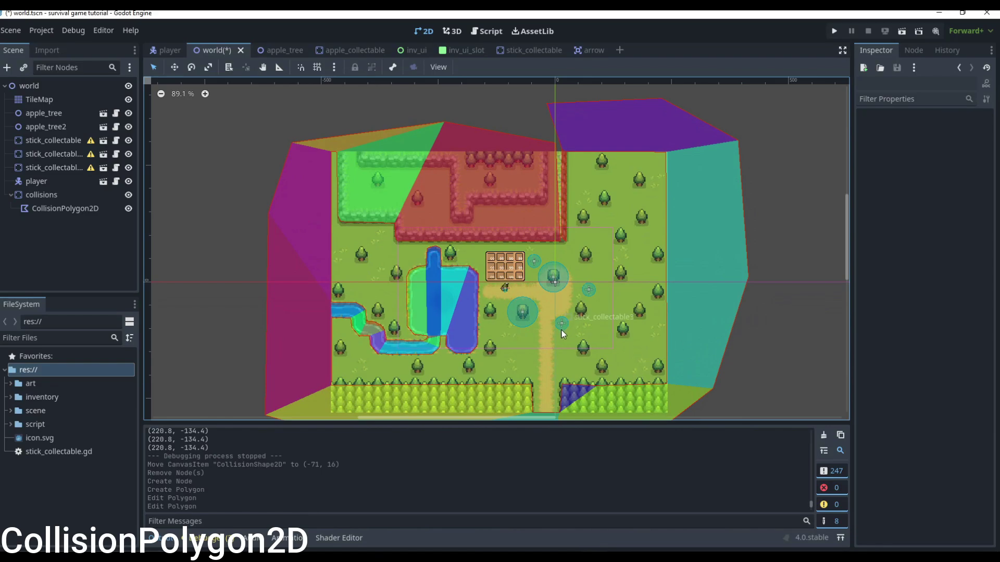
- Run the project and test the stone wall's collision by walking the player up to it and west along its south face
key("F5")
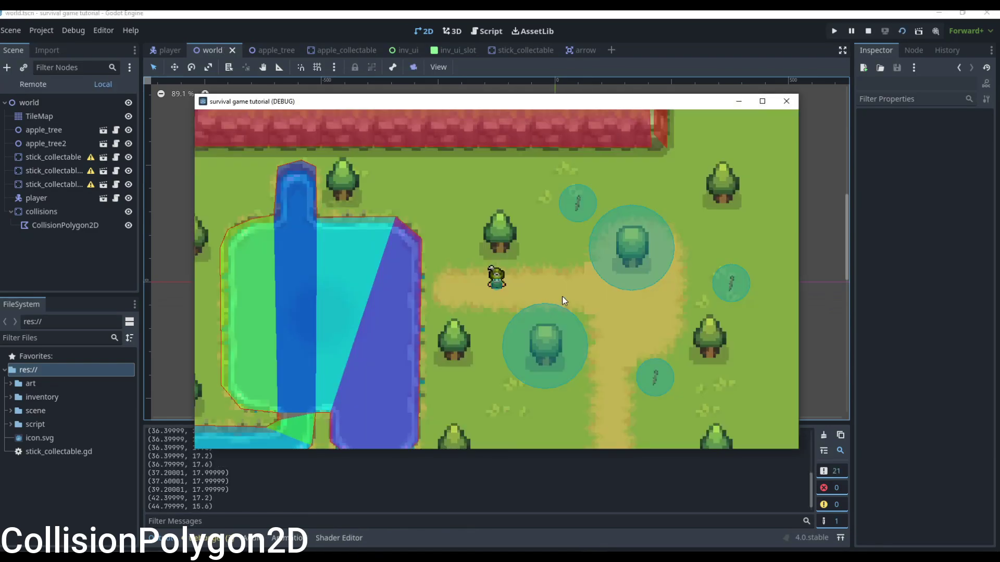
key("d")
key("w")
key("a")
key("w")
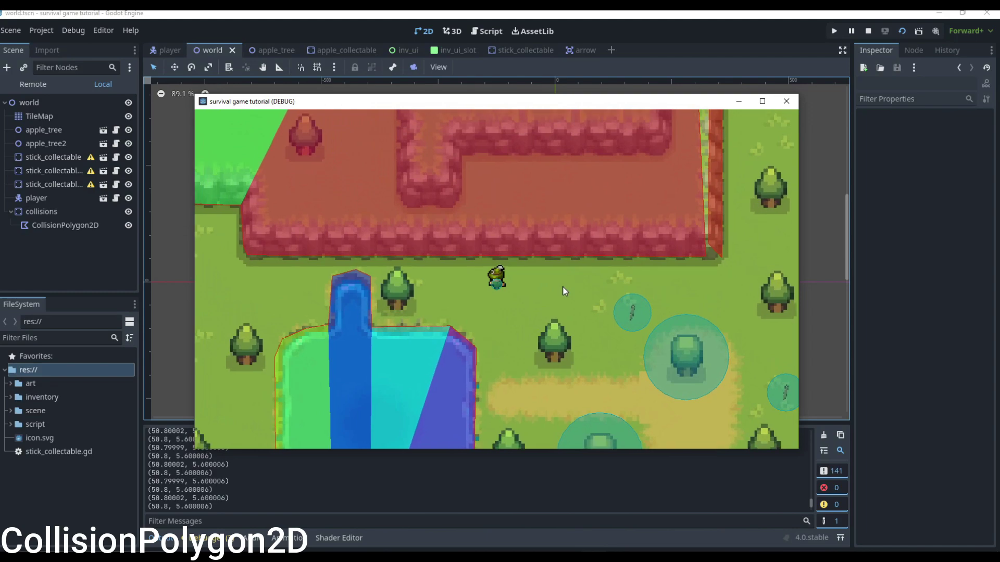
key("Left")
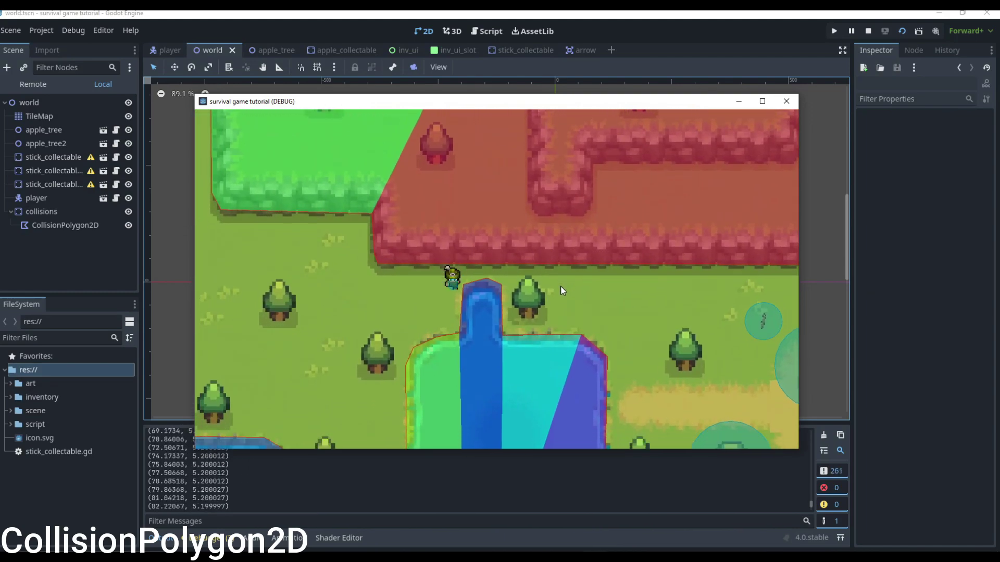
key("Left")
key("Up")
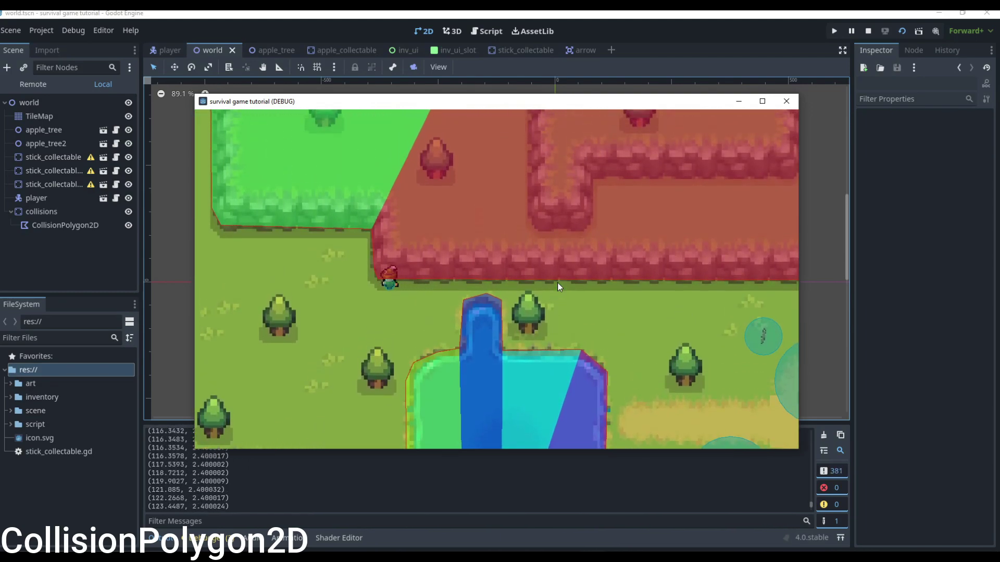
key("Left")
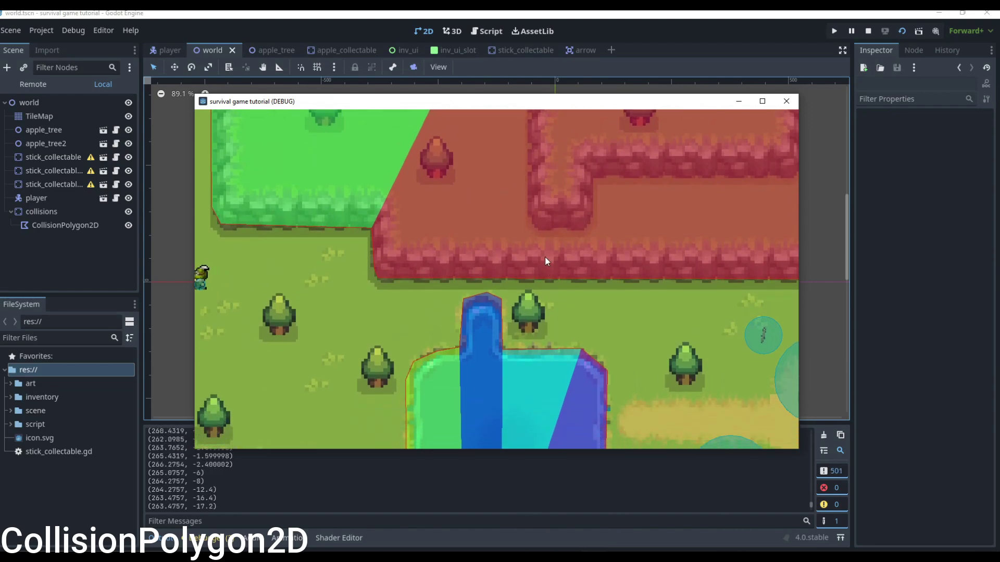
- Test the river and lake collisions by walking the player south to the river, then around the lake's north end to its east shore
key("Down")
key("Right")
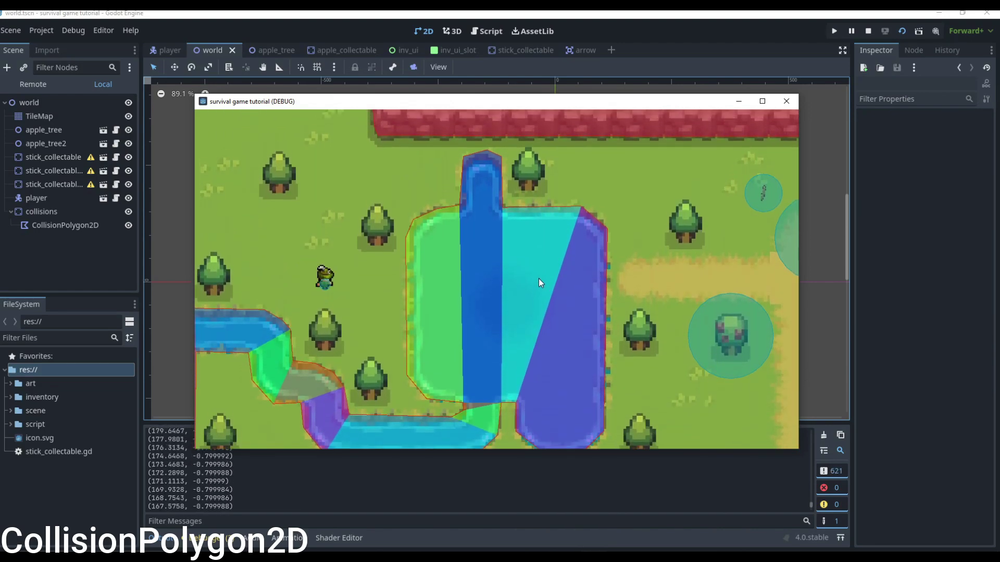
key("Up")
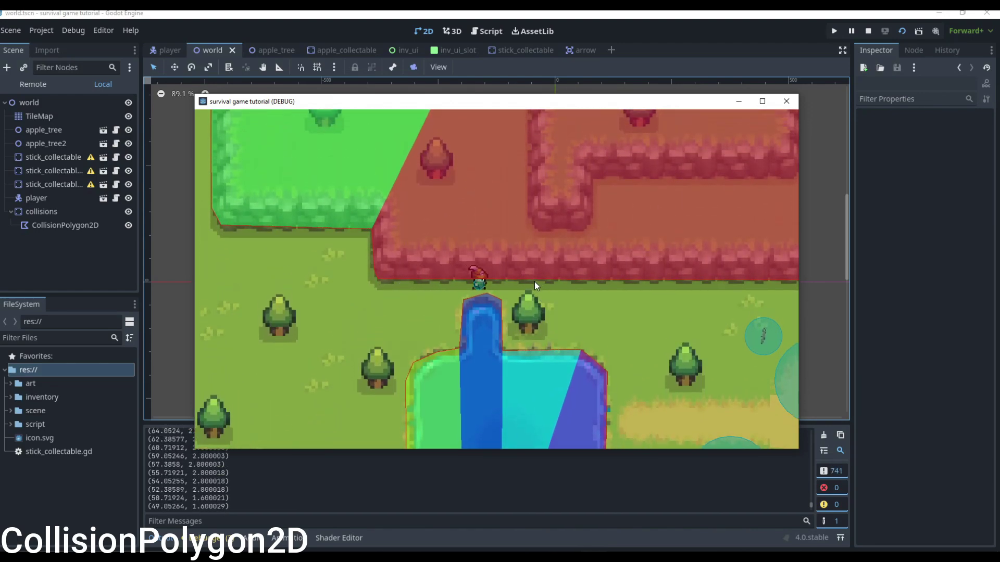
key("Down")
key("Right")
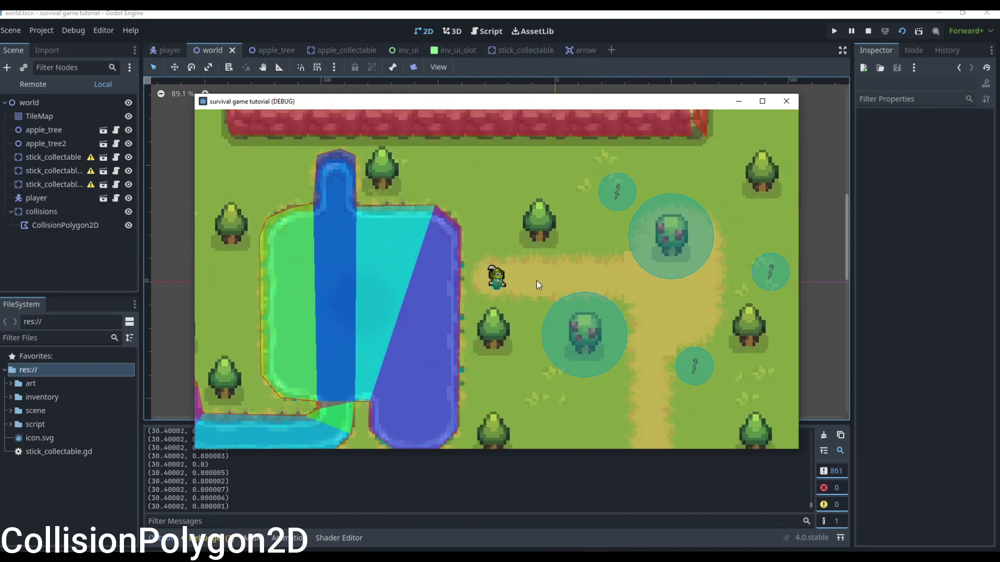
- Test the southern tree rows' collision by walking the player down to them and sideways along their top edge
key("Down")
key("Down")
key("Left")
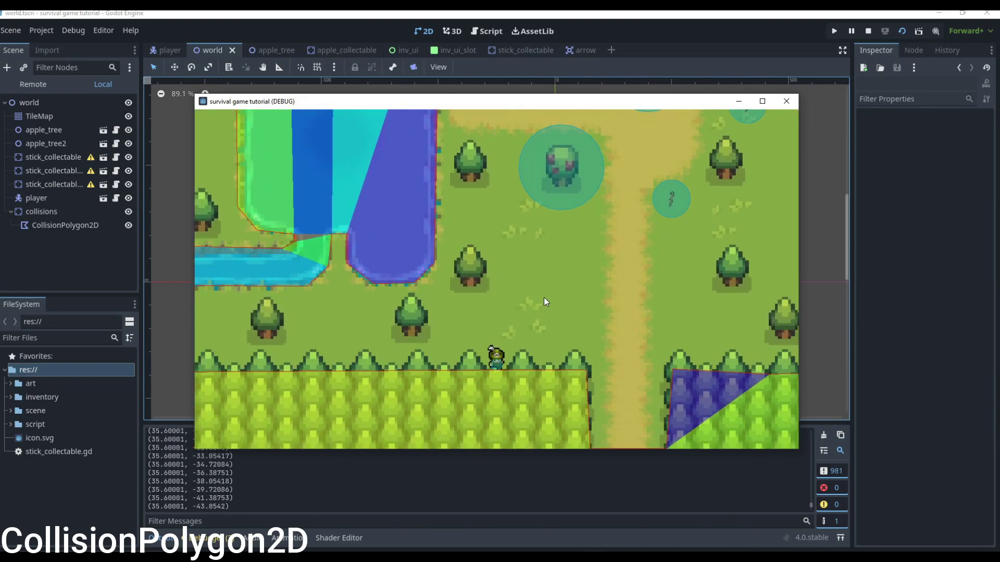
key("Right")
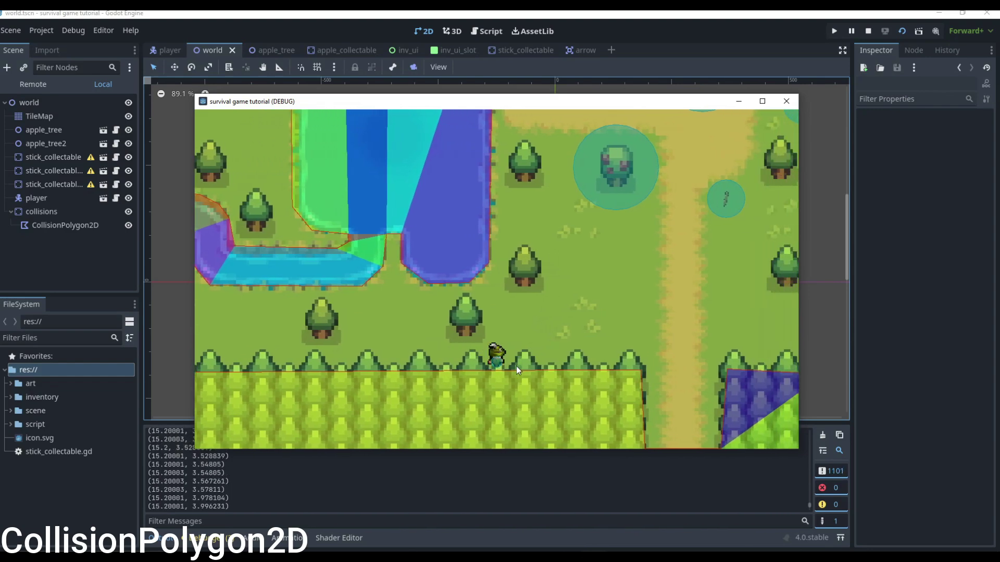
- Walk the player north from the southern tree rows to the single tree below the lake and move around it to check how they overlap
key("Up")
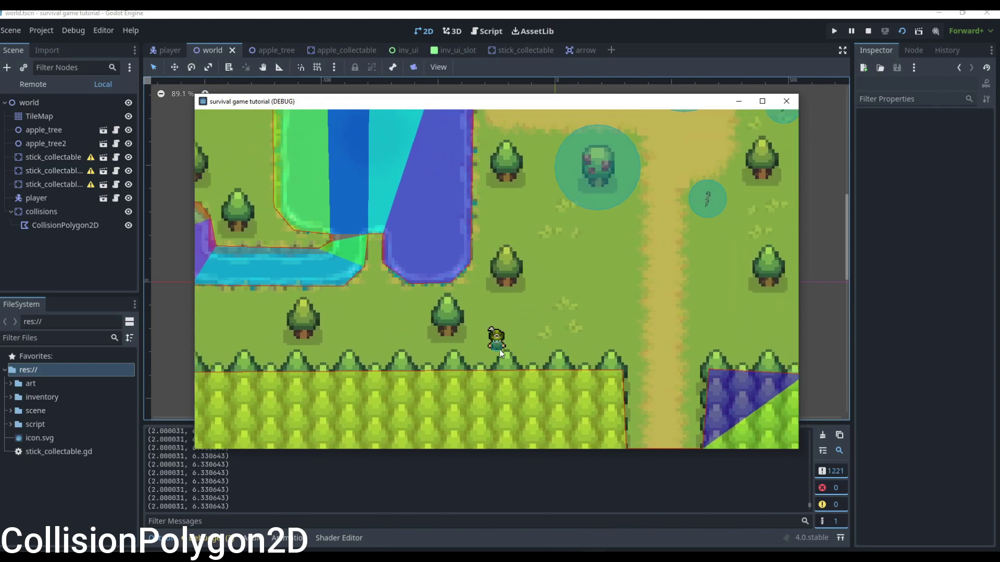
key("w")
key("a")
key("s")
key("w")
key("d")
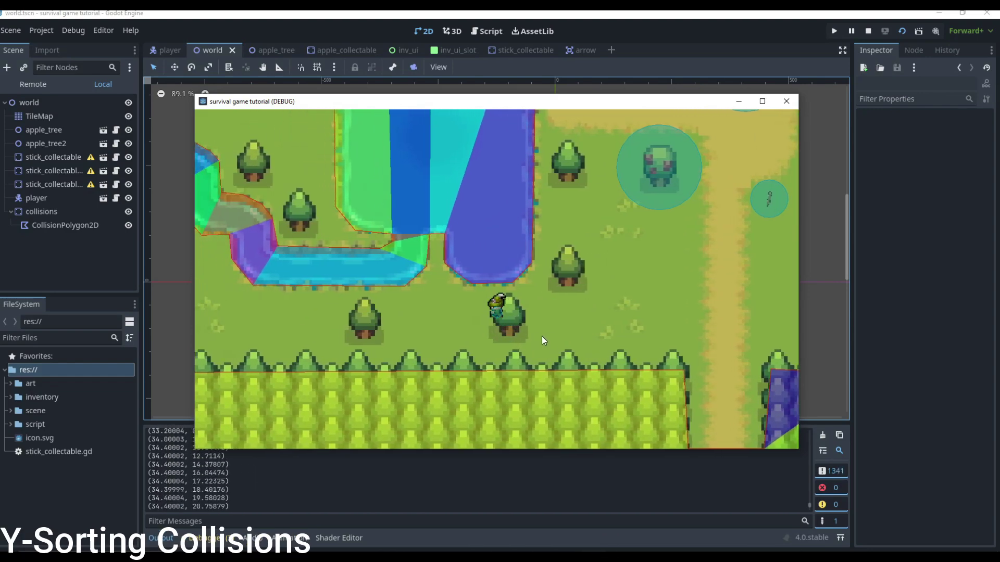
key("d")
key("s")
key("a")
key("s")
key("d")
key("w")
key("a")
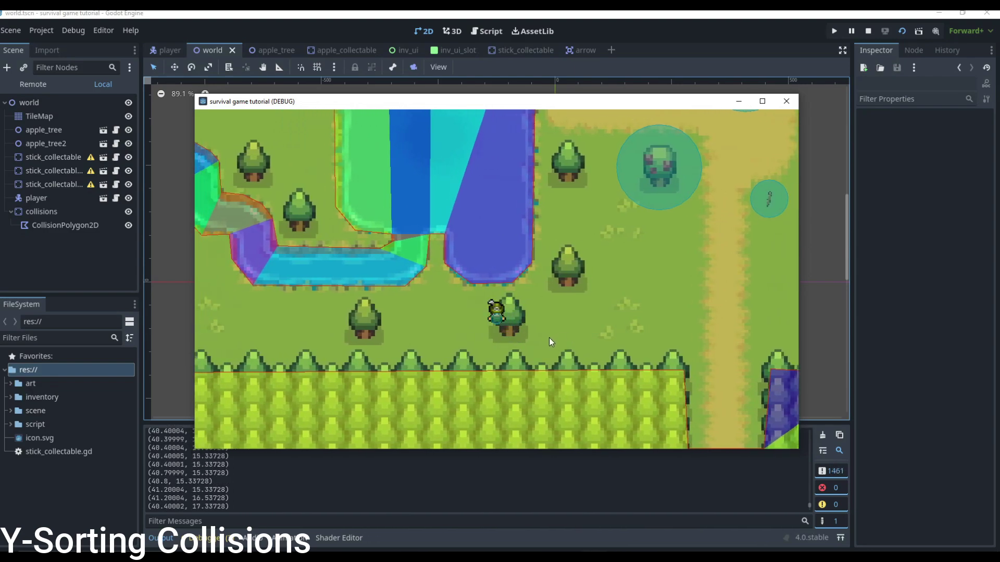
- Walk the player northeast onto the single tree just east of the lake to check its overlap, and step away east
key("Right")
key("Up")
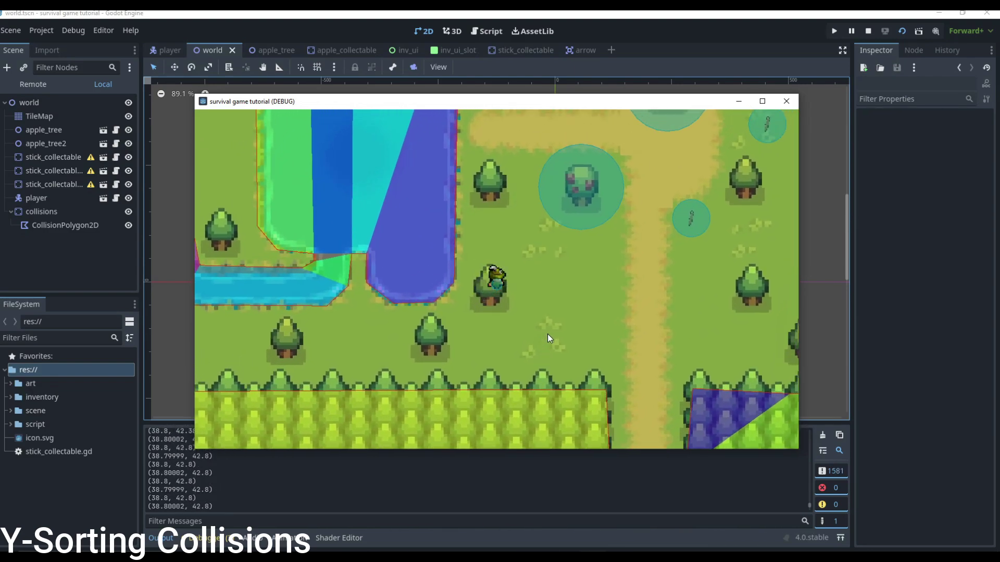
key("a")
key("d")
key("s")
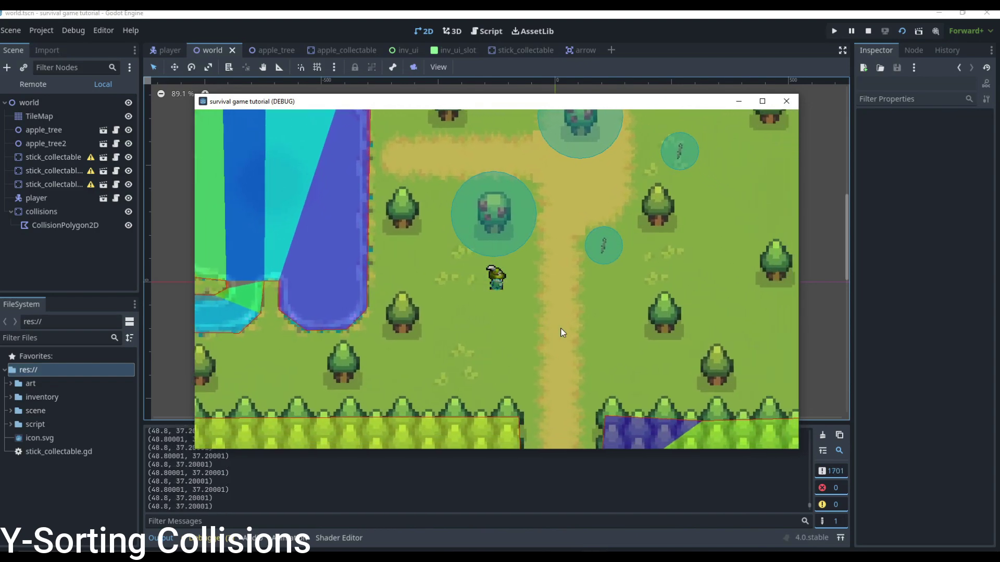
- Walk the player east across the dirt path and around the two single trees there to check their overlap
key("Right")
key("Down")
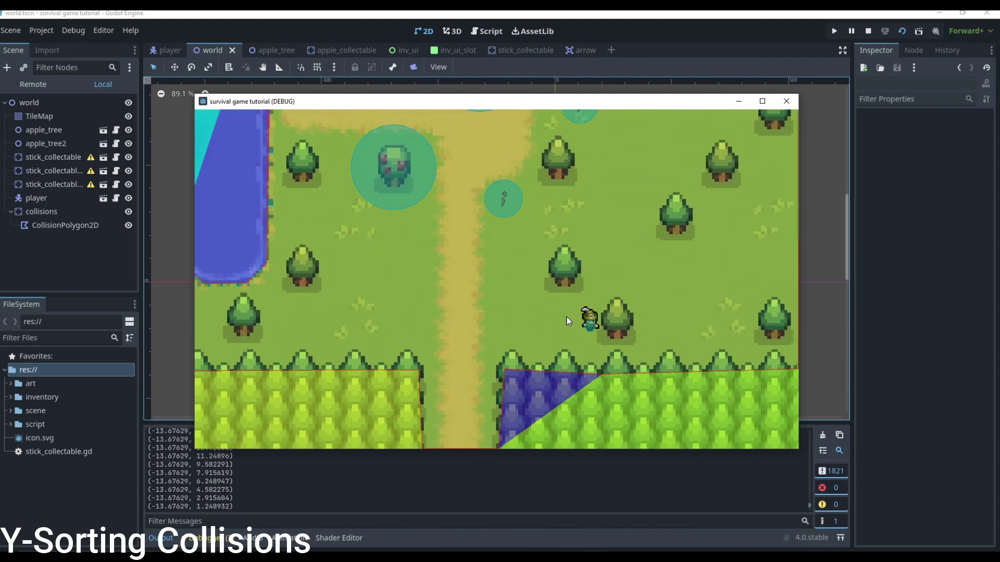
key("Right")
key("Up")
key("Left")
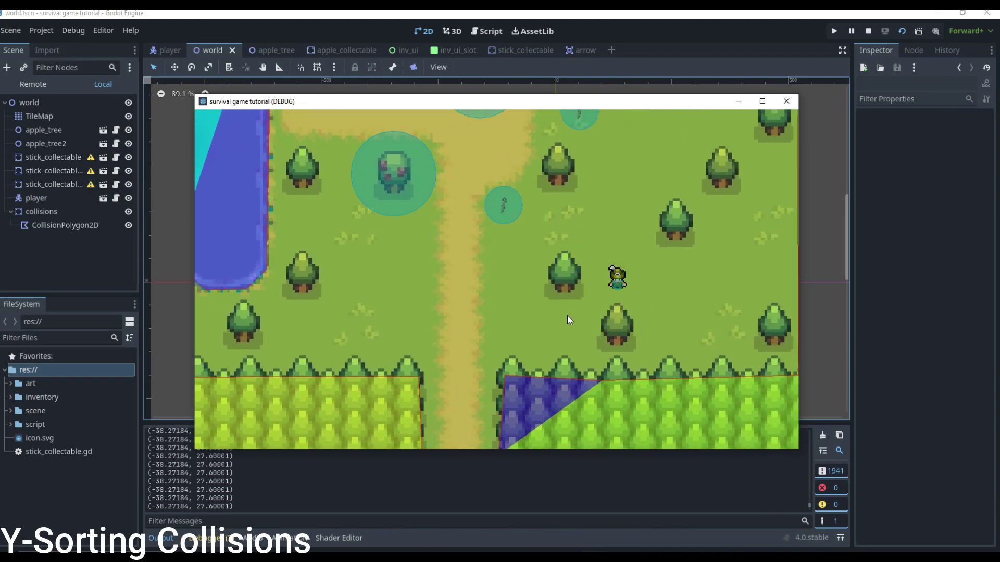
key("Left")
key("Down")
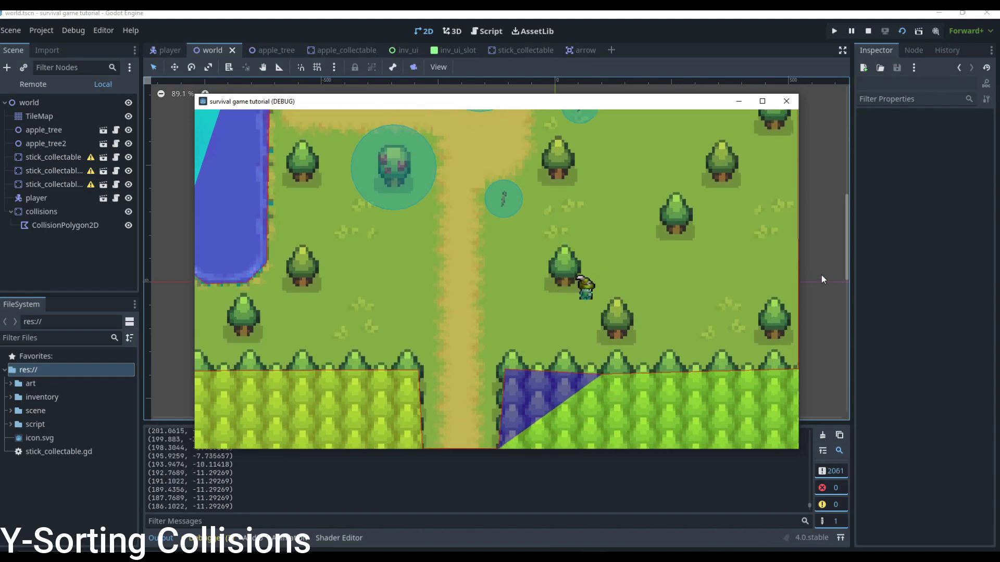
- Circle the player around the nearest tree east of the path to compare standing behind and in front, and return west
key("Up")
key("Left")
key("Down")
key("Right")
key("Up")
key("Left")
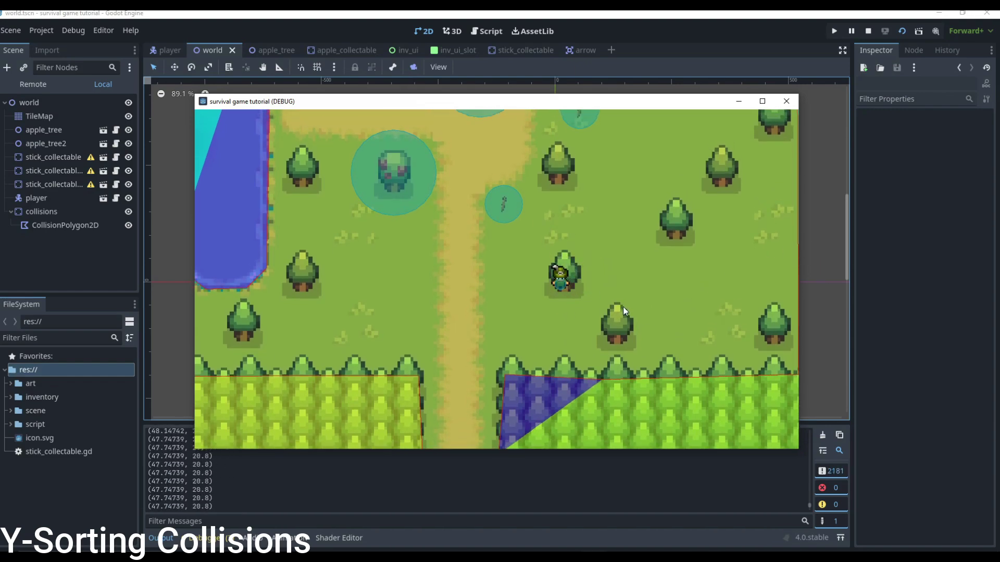
key("Left")
key("Up")
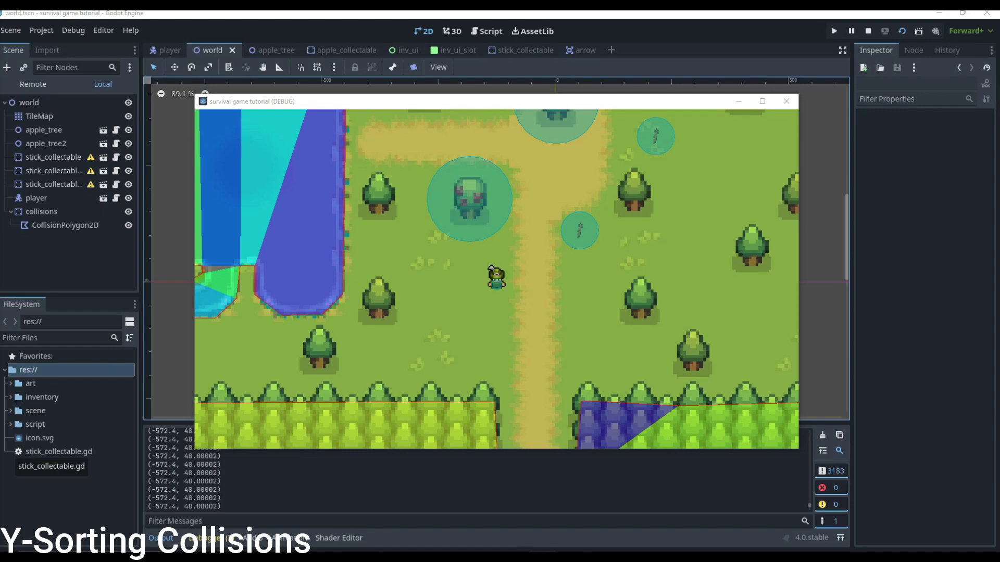
- Resume the running game and walk the player west behind the tree just east of the lake to check the draw order
left_click(568, 319)
key("a")
key("s")
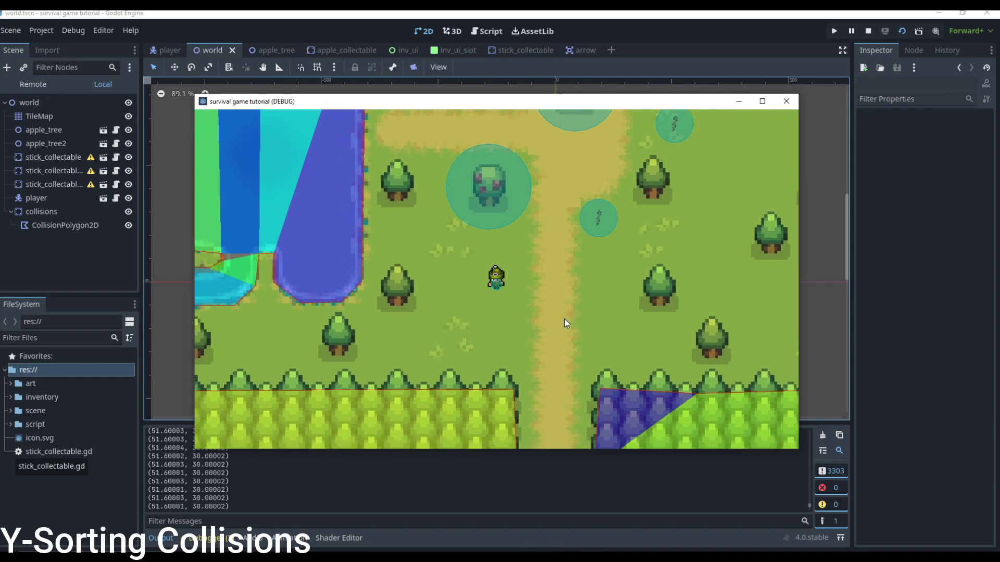
key("w")
key("a")
key("w")
key("s")
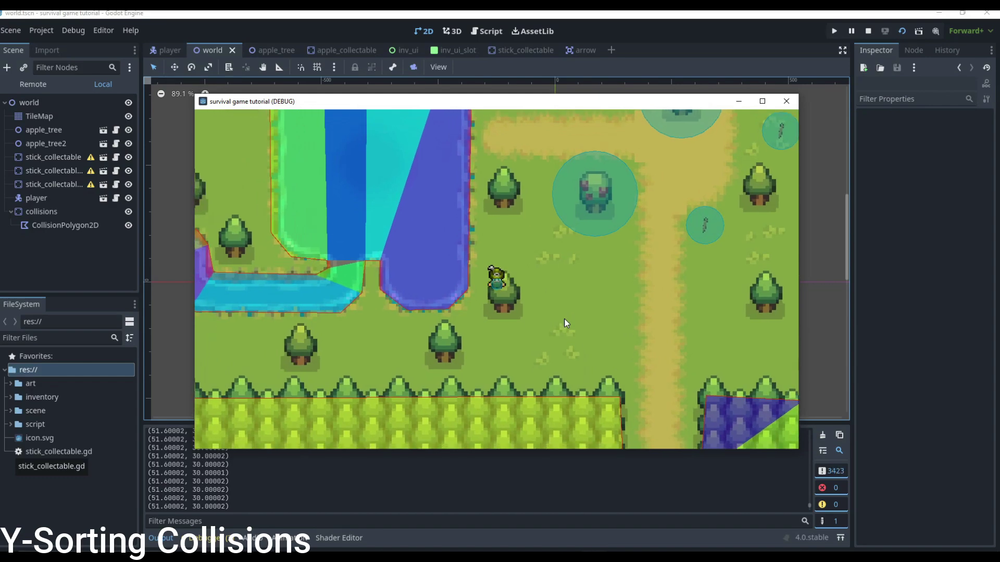
- Check the player's draw order in front of the tree beside the lake, walk back toward the path, and close the game
key("Down")
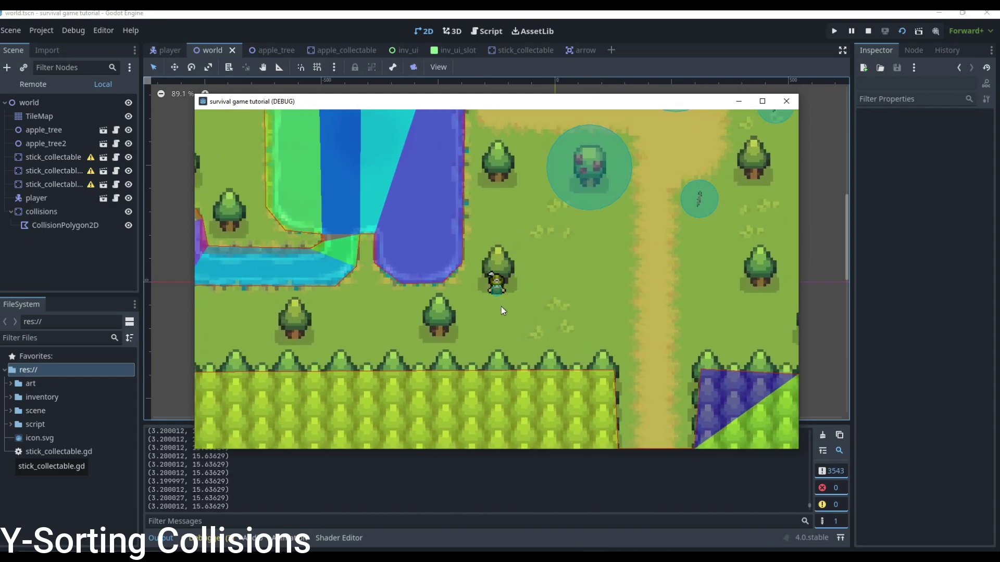
key("Up")
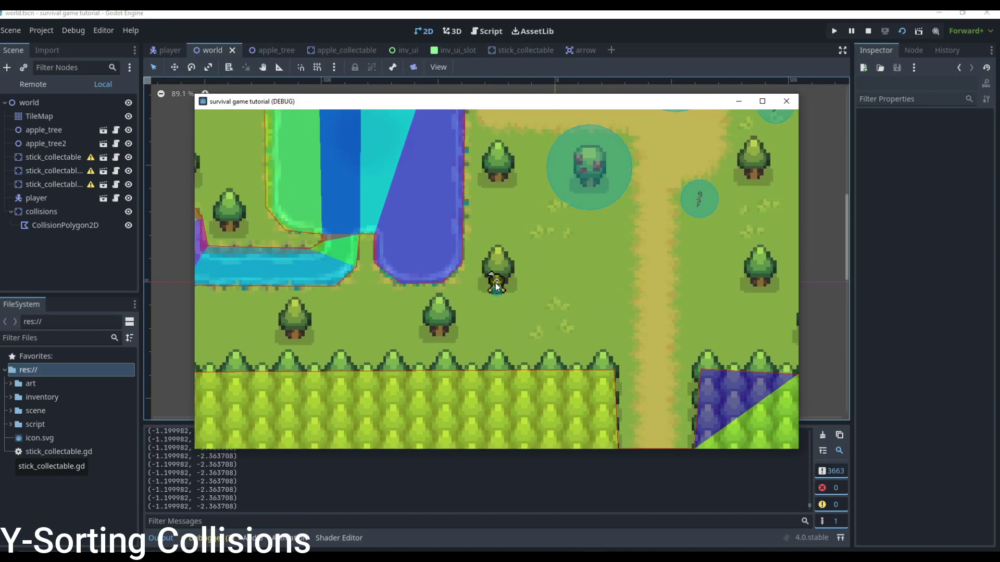
key("d")
key("w")
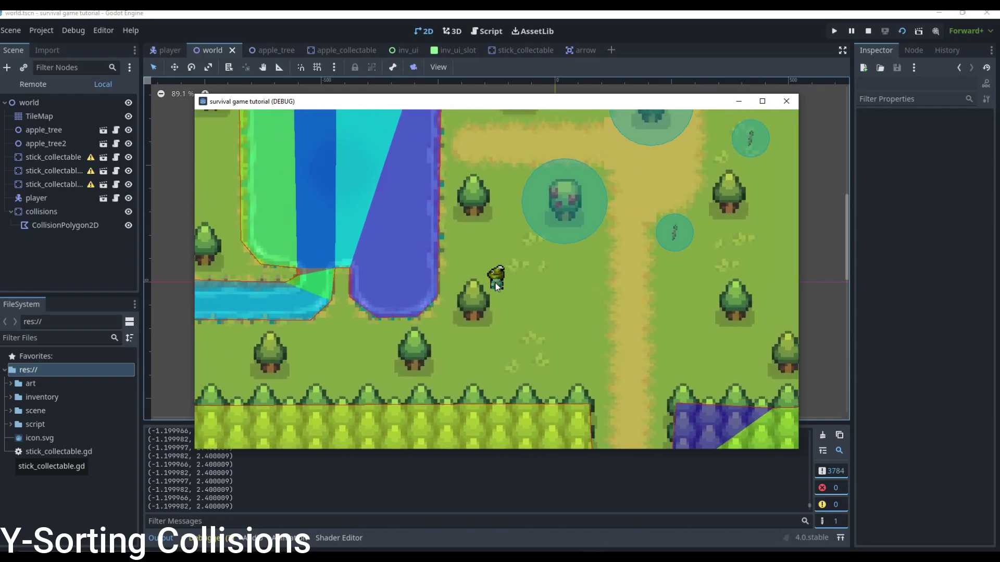
key("d")
key("s")
key("d")
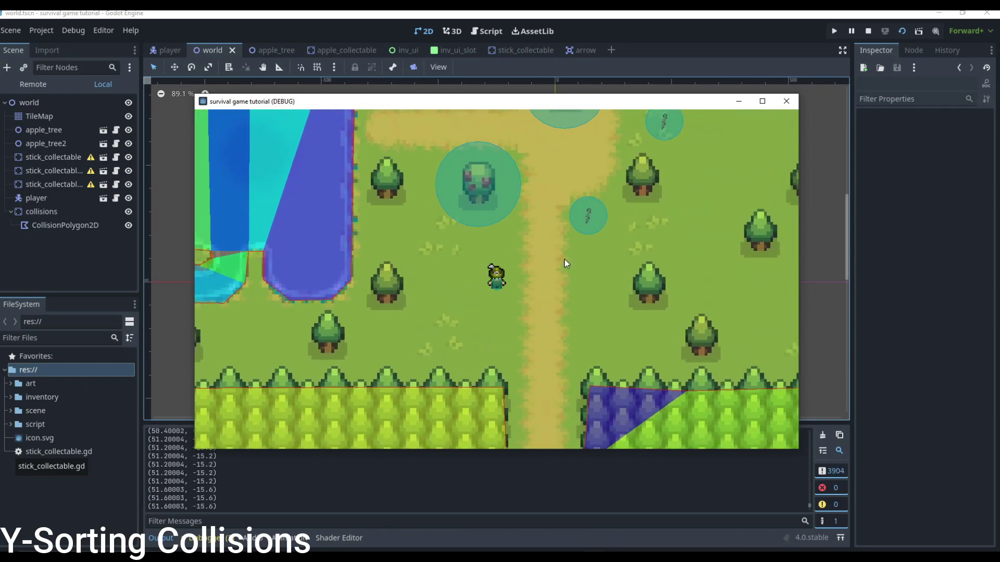
left_click(786, 101)
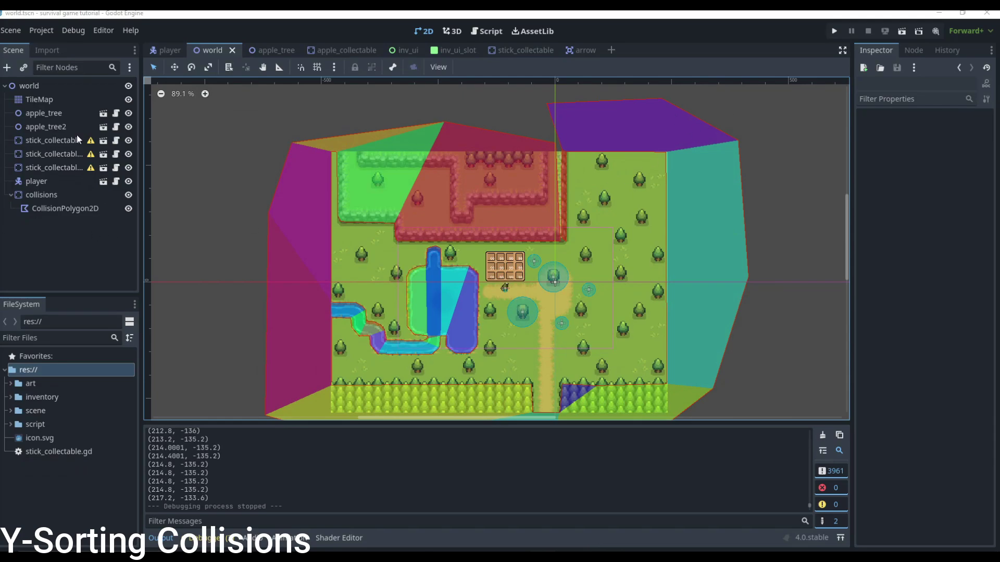
- Reset the Y Sort Origin of the TileMap's layer 1 to 0 px
left_click(74, 99)
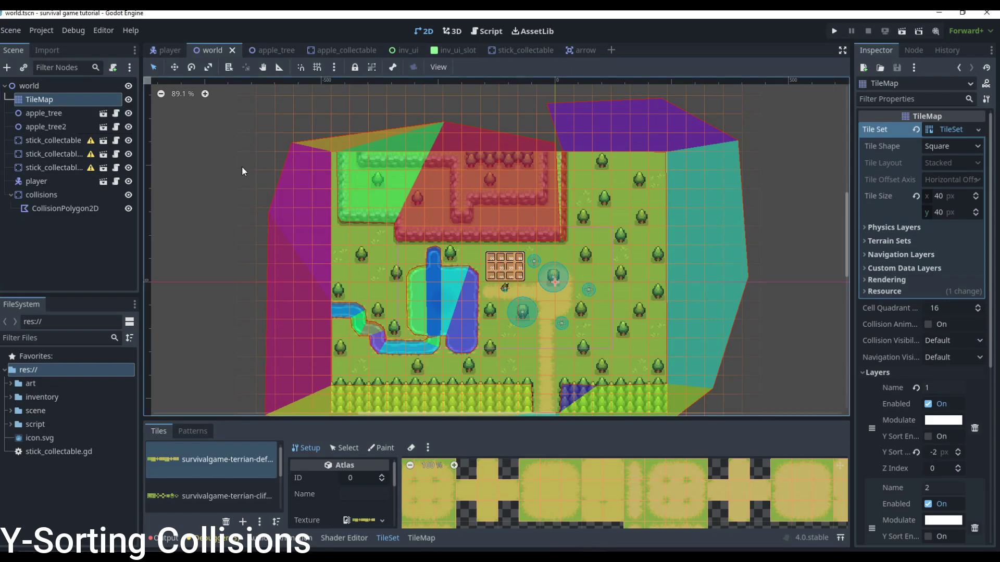
scroll(948, 259, "down", 10)
scroll(948, 352, "up", 8)
scroll(954, 361, "down", 2)
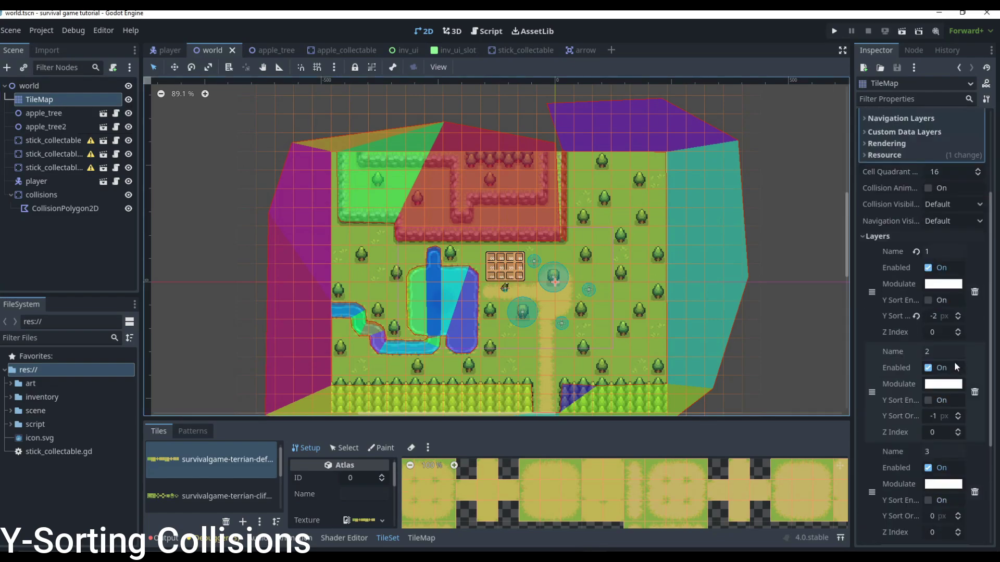
left_click(915, 316)
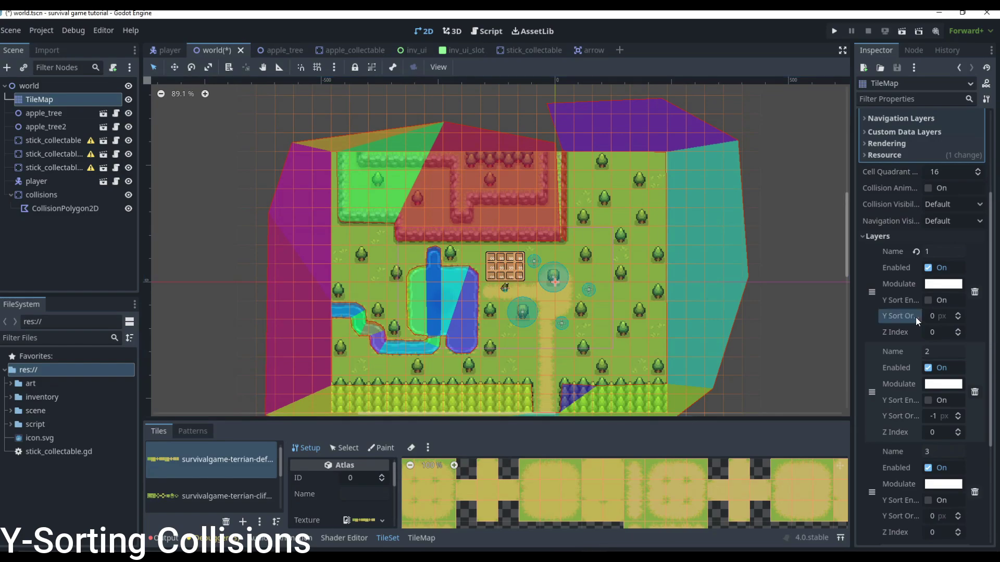
- Set the Y Sort Origin of the TileMap's layer 2 to 0 px
scroll(913, 346, "down", 3)
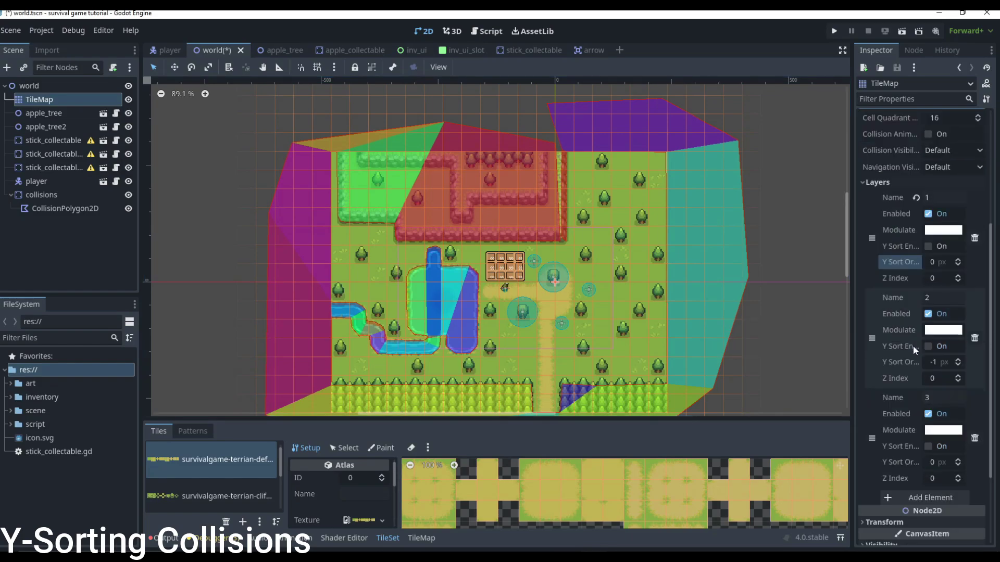
left_click(958, 310)
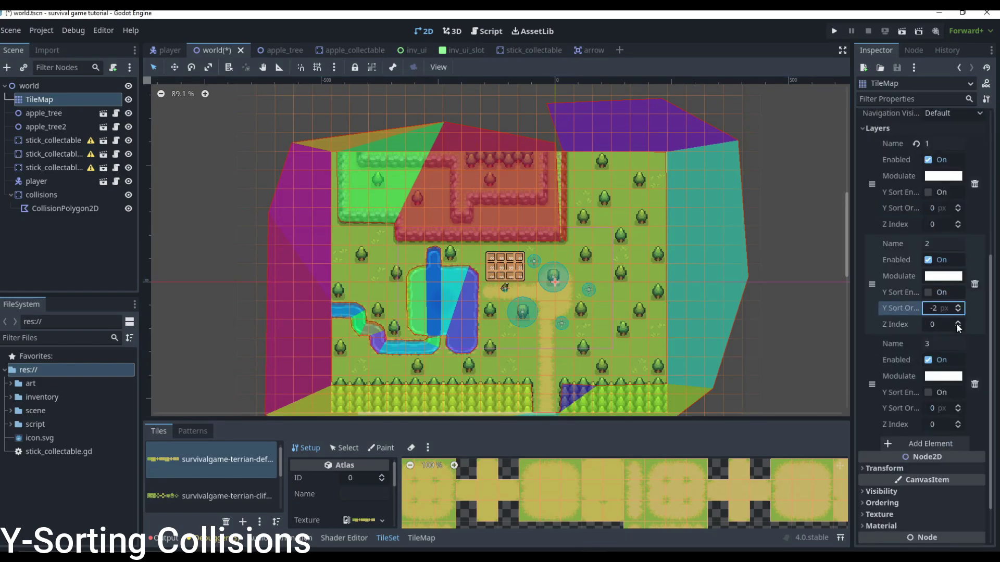
left_click(958, 311)
left_click(958, 310)
left_click(941, 311)
type("0")
key("Return")
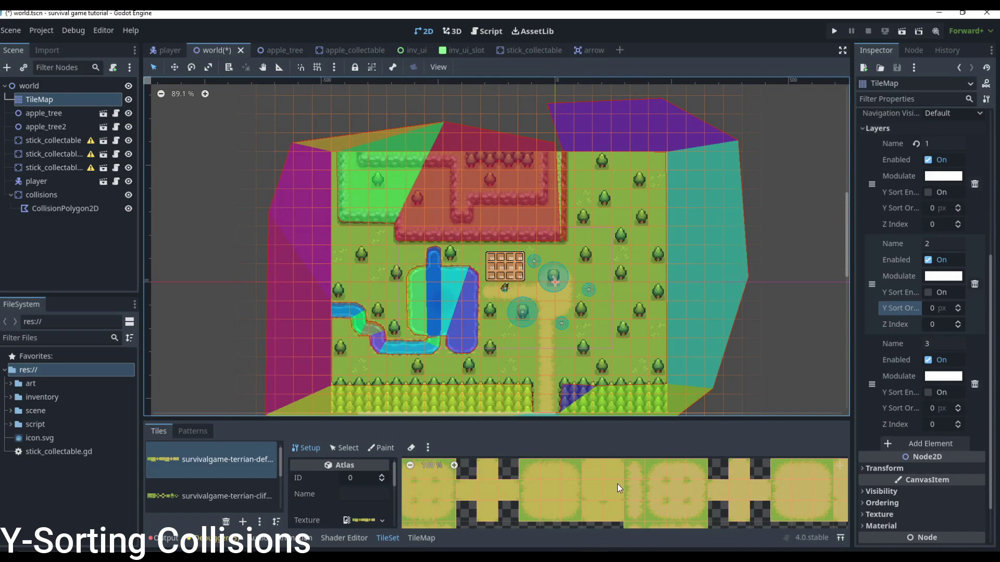
- Open the TileMap editor, enlarge it, and highlight layers 2 and 3 in turn to examine which tiles each layer holds
left_click(430, 537)
left_click_drag(581, 421, 581, 366)
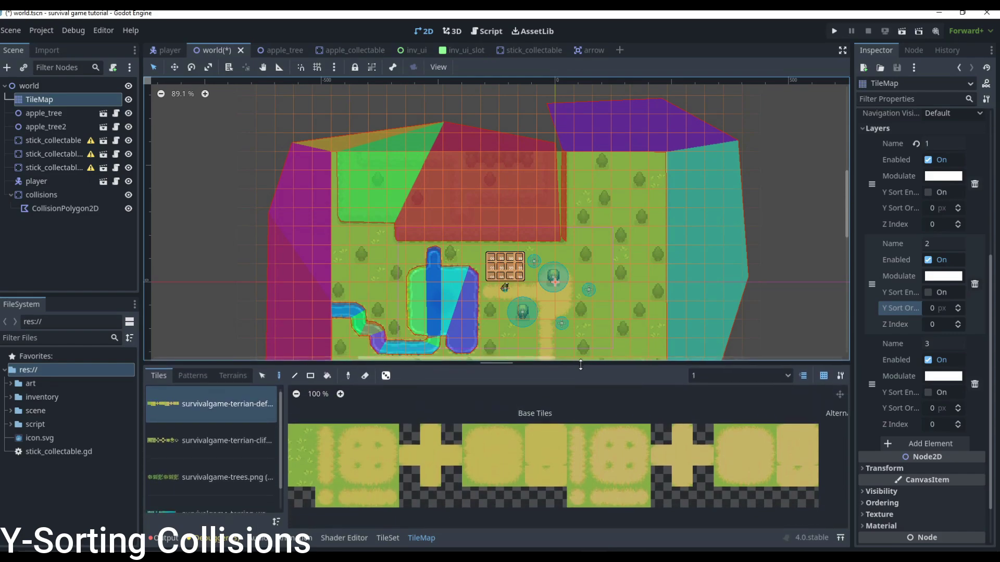
left_click(779, 379)
left_click(739, 408)
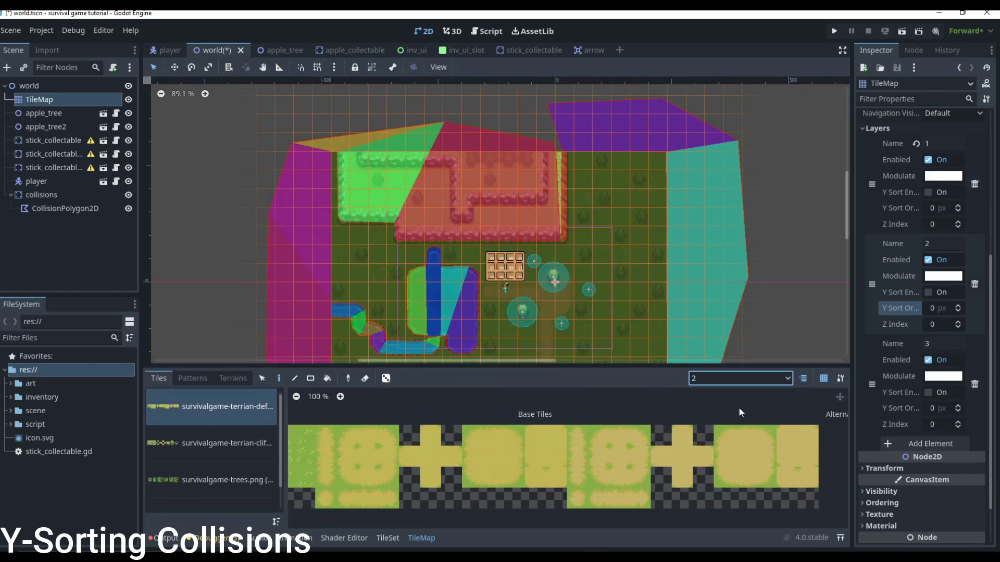
left_click(714, 380)
left_click(739, 422)
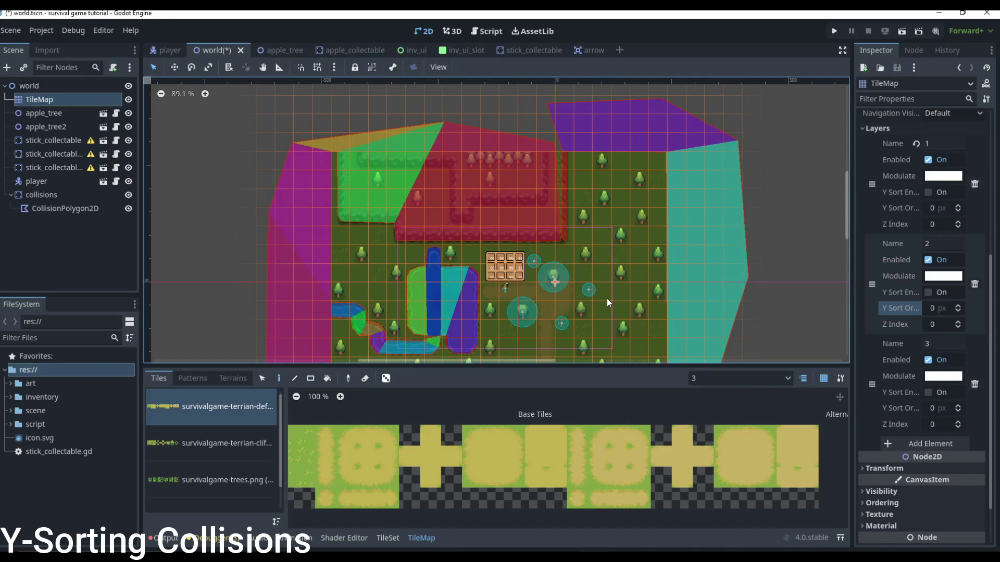
left_click(708, 378)
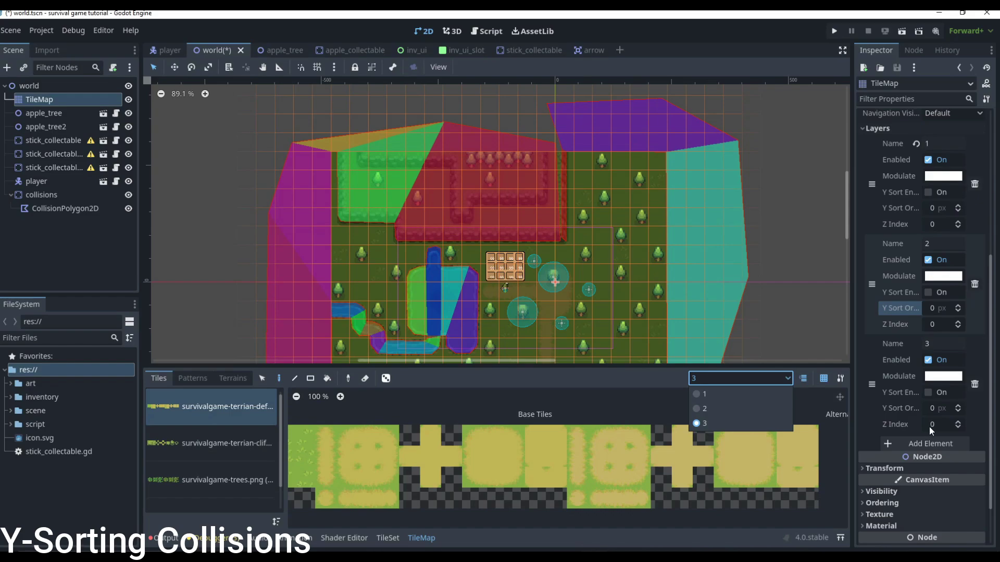
left_click(930, 399)
- Enable Y sorting on TileMap layer 3 and set the Z Index of layers 2 and 1 to -1
left_click(930, 395)
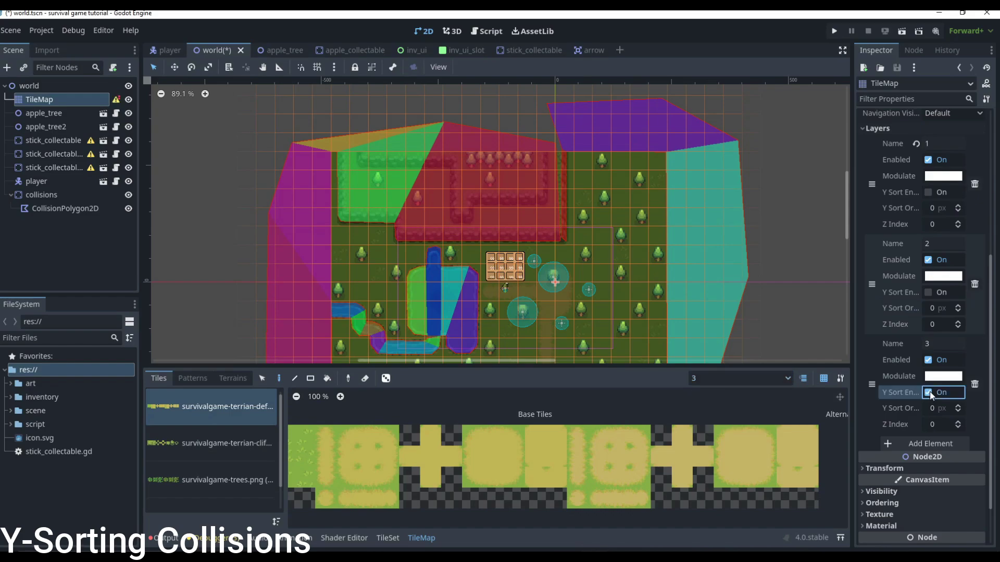
left_click(958, 327)
left_click(958, 227)
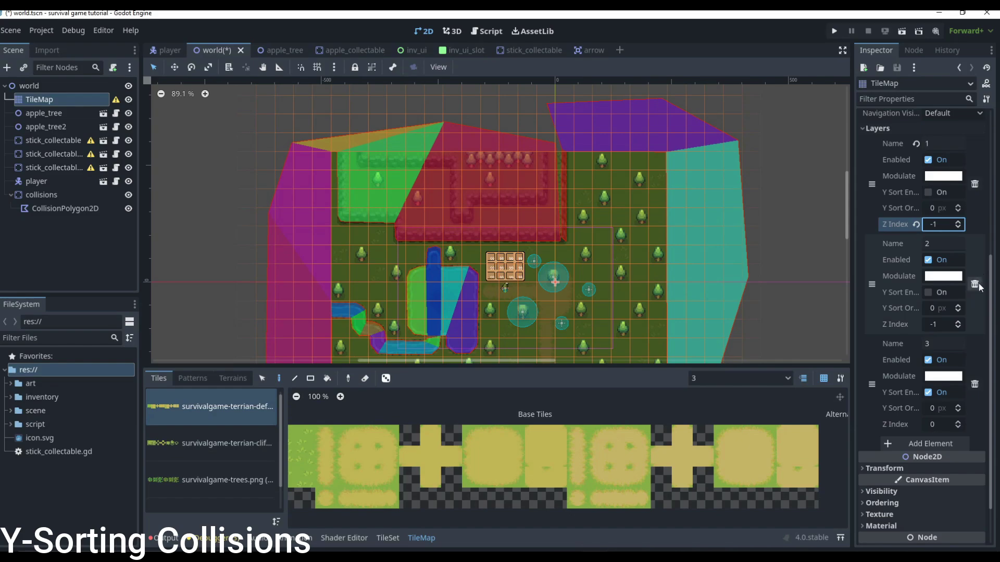
- Save the world scene and enable Y sorting in the TileMap node's own Ordering properties
key("ctrl+s")
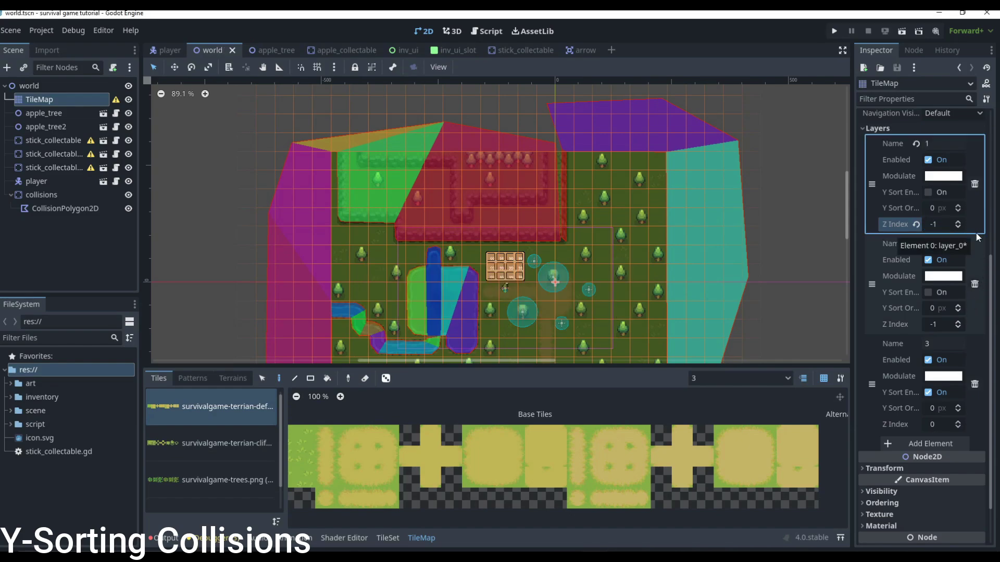
scroll(965, 281, "down", 2)
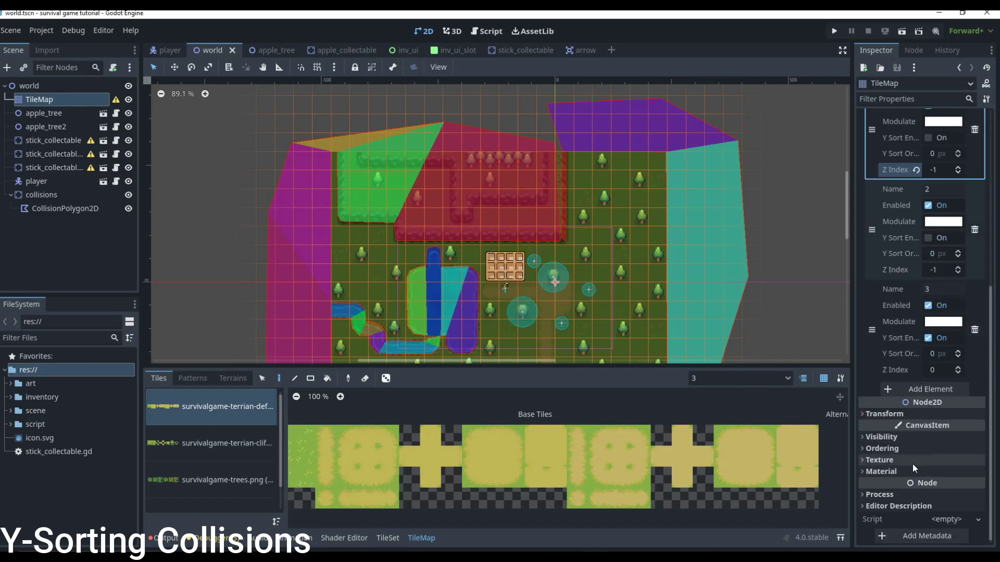
left_click(888, 449)
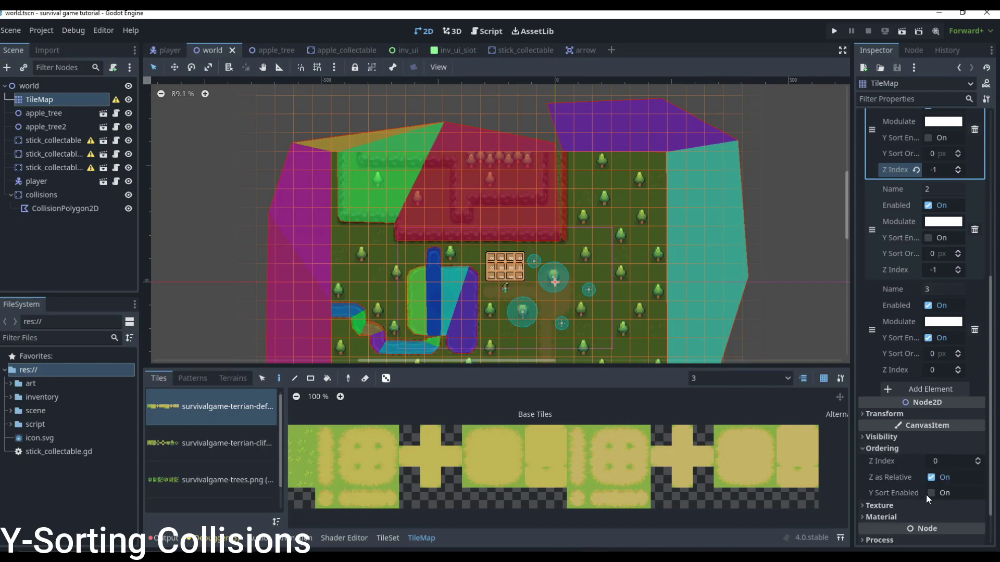
left_click(931, 493)
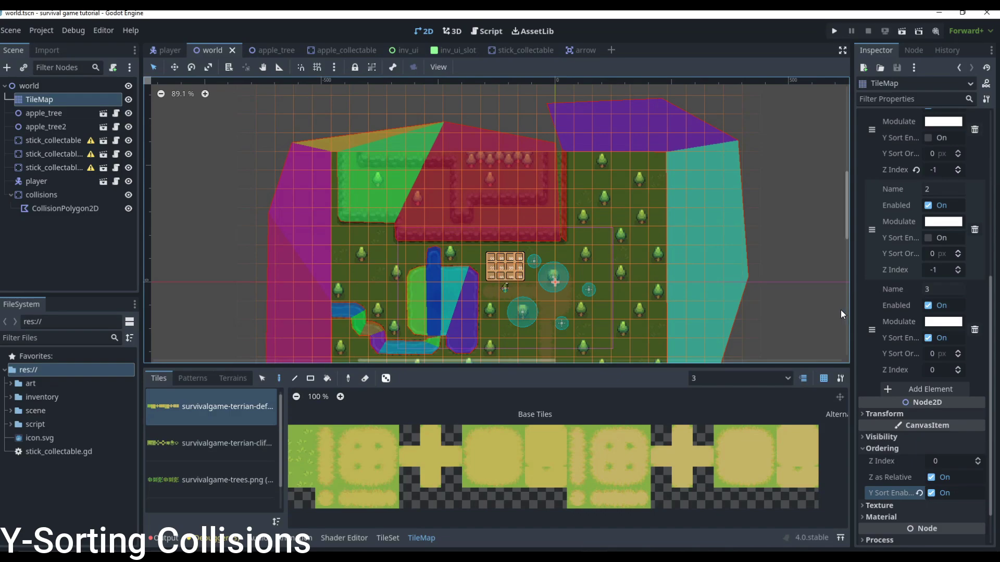
scroll(635, 294, "down", 3)
scroll(646, 317, "up", 3)
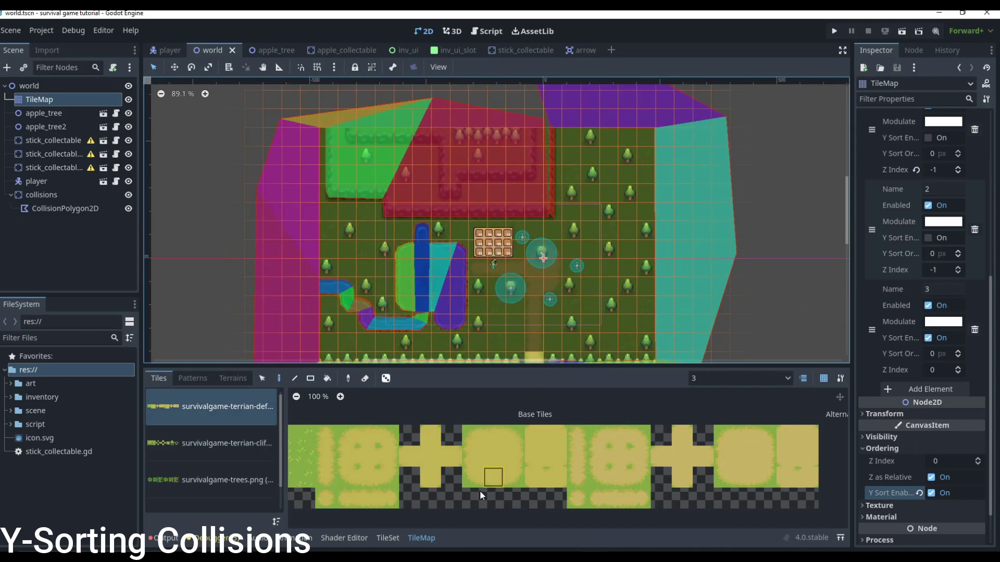
- Open the TileSet editor, enlarge it, and select the survivalgame-trees.png atlas for setup
left_click(392, 541)
left_click_drag(413, 366, 410, 161)
left_click(209, 275)
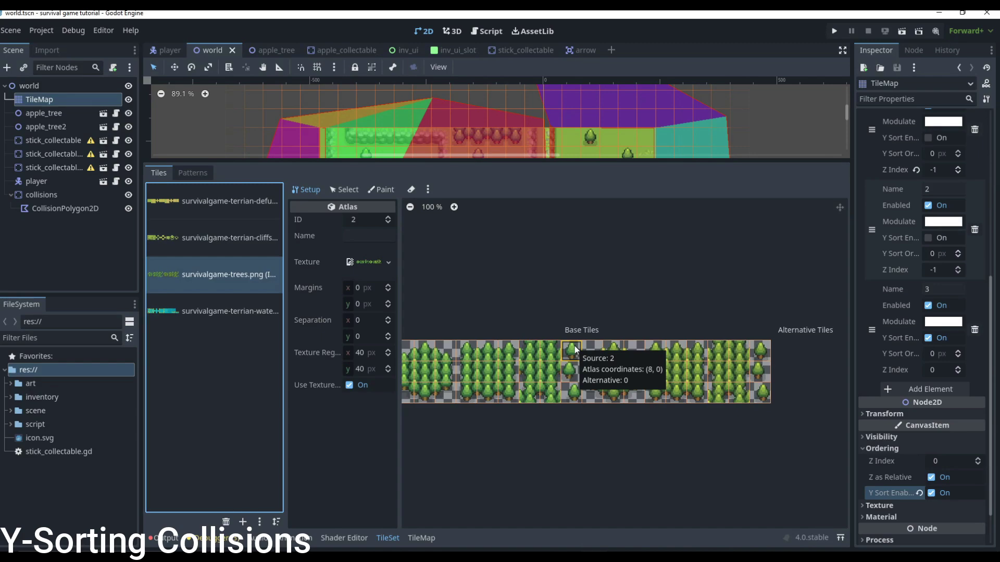
- Select the single tree tile at atlas coordinates (8, 0) and bring up the list of paintable tile properties
scroll(655, 231, "up", 9)
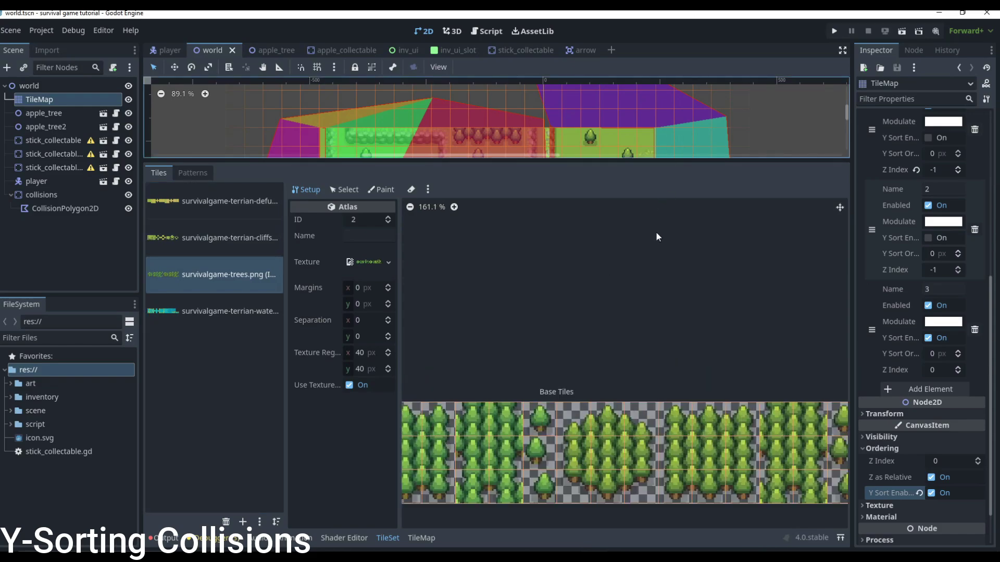
scroll(583, 409, "down", 7)
scroll(492, 488, "up", 10)
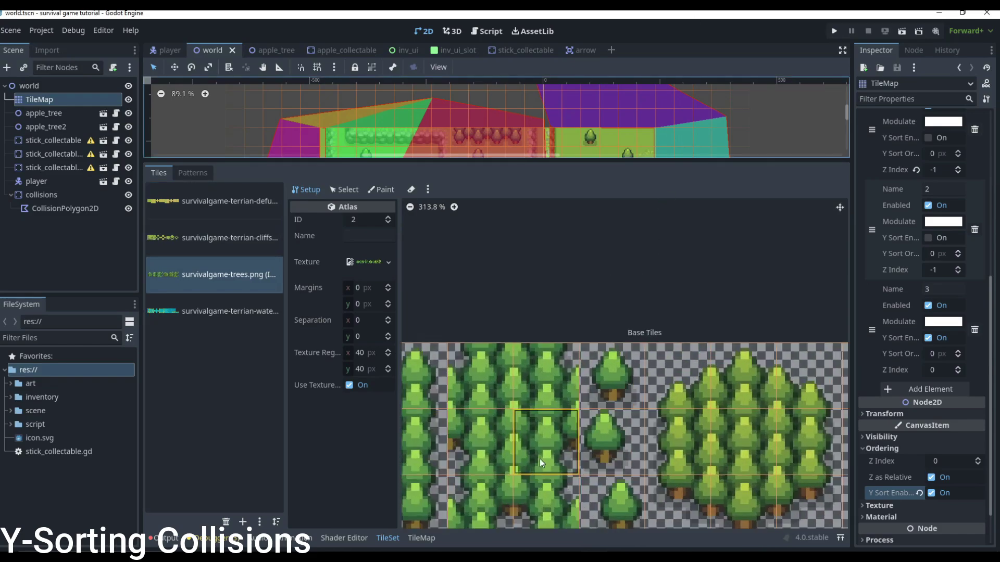
left_click(347, 190)
left_click(614, 379)
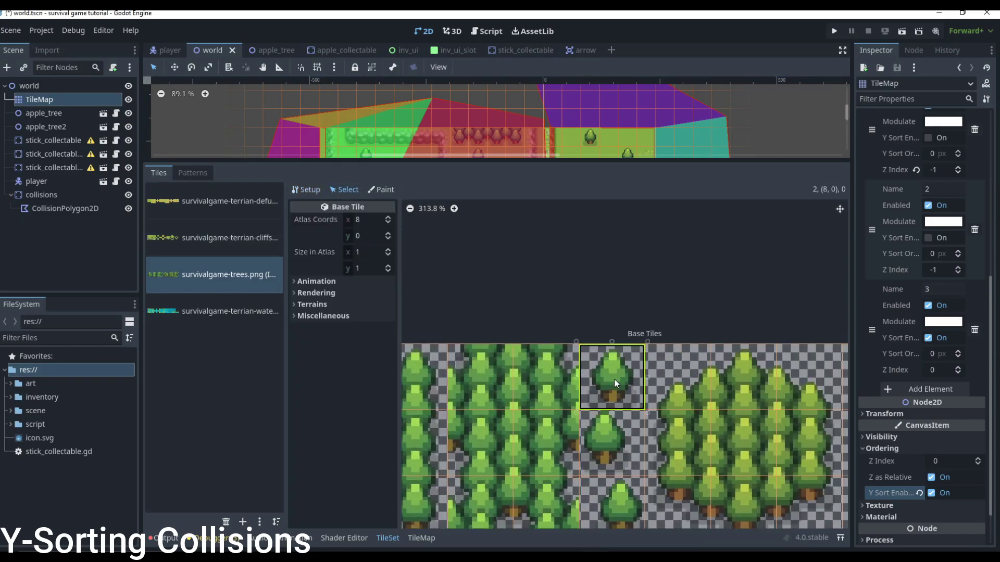
left_click(374, 190)
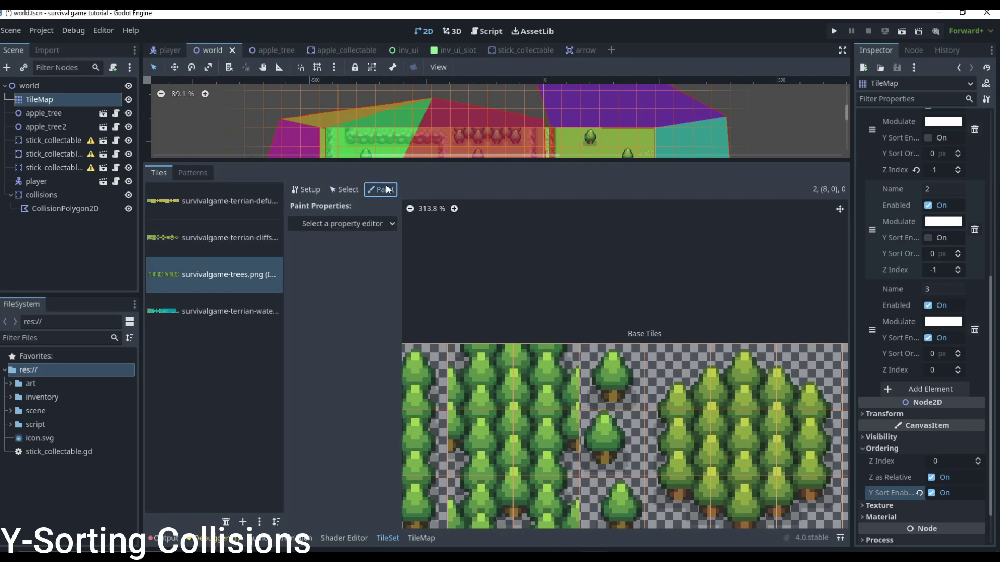
left_click(357, 225)
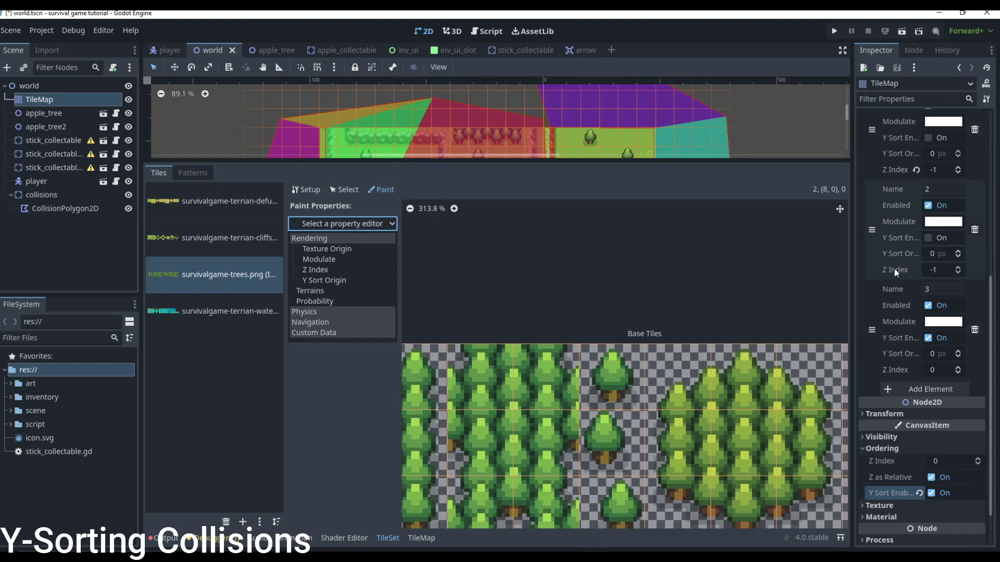
- Add a physics layer to the TileMap's TileSet and choose Physics Layer 0 as the property to paint
scroll(939, 214, "up", 8)
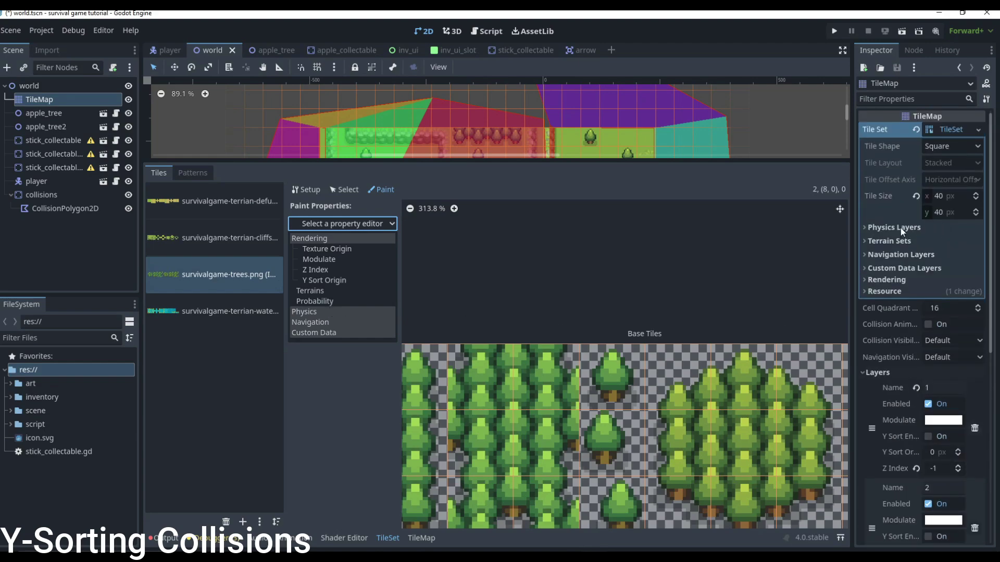
left_click(901, 227)
left_click(908, 229)
left_click(913, 243)
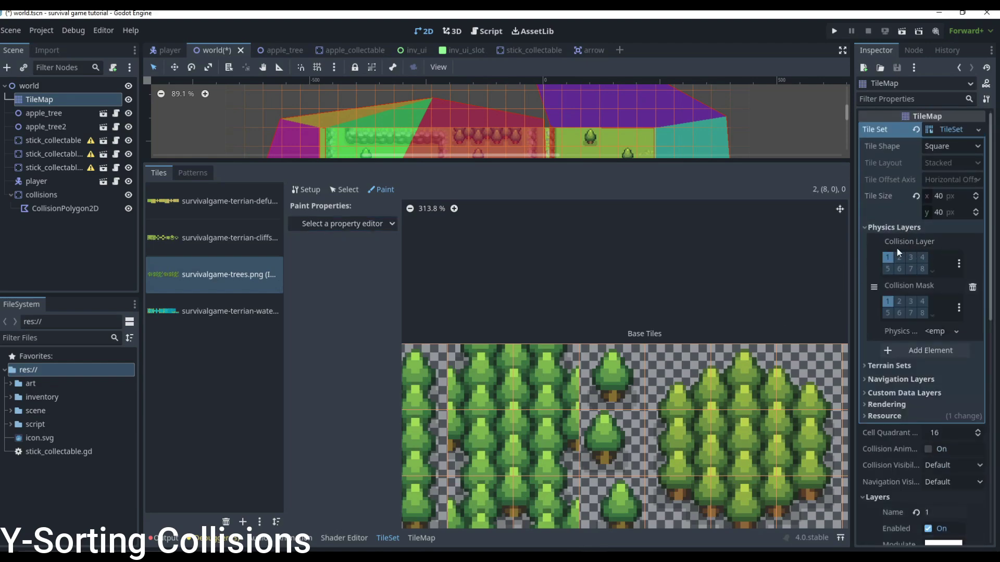
left_click(380, 225)
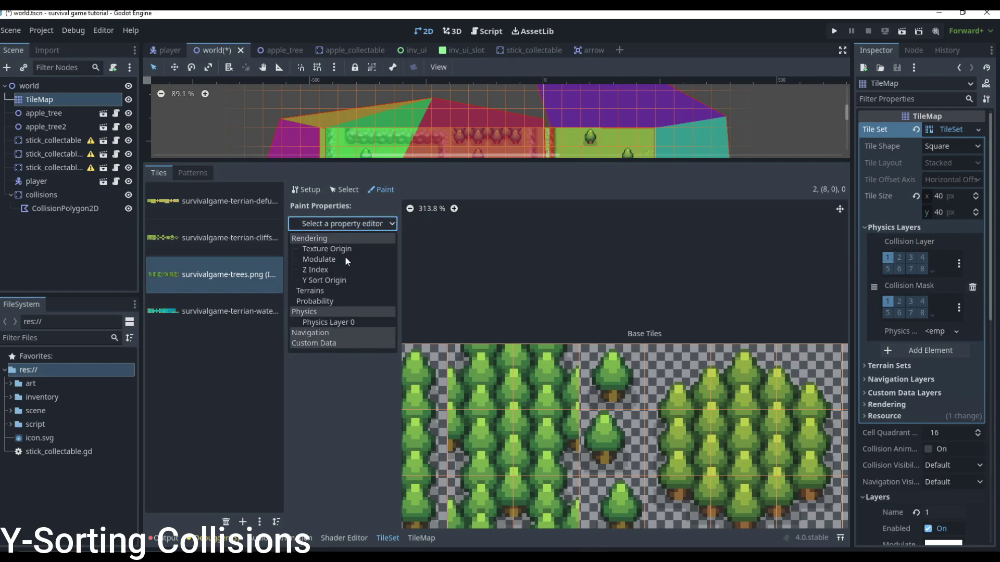
left_click(336, 322)
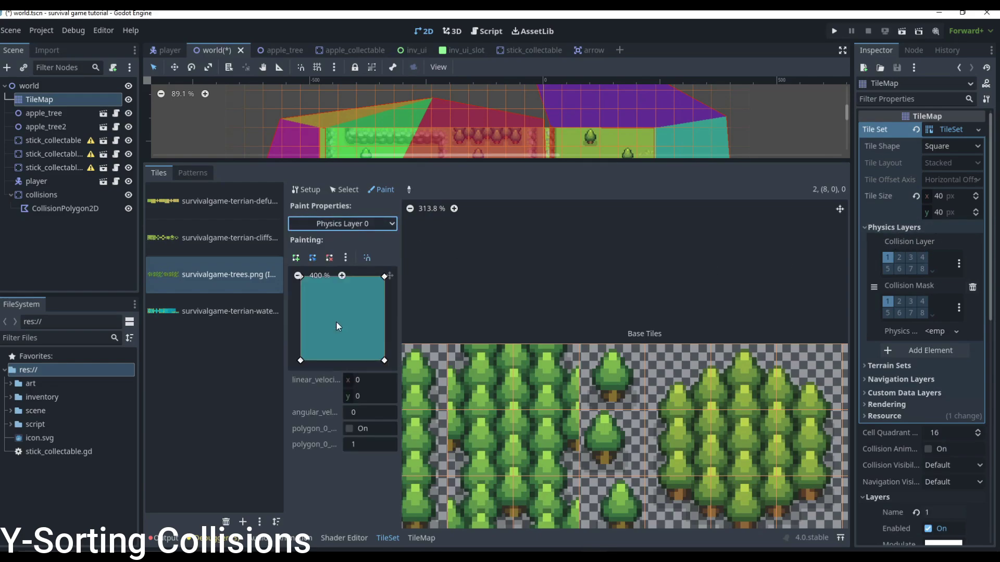
- Reshape the Physics Layer 0 collision polygon around the trunk of the uppermost single tree and paint it onto that tree's tiles
scroll(574, 363, "down", 2)
left_click(574, 367)
scroll(570, 375, "up", 3)
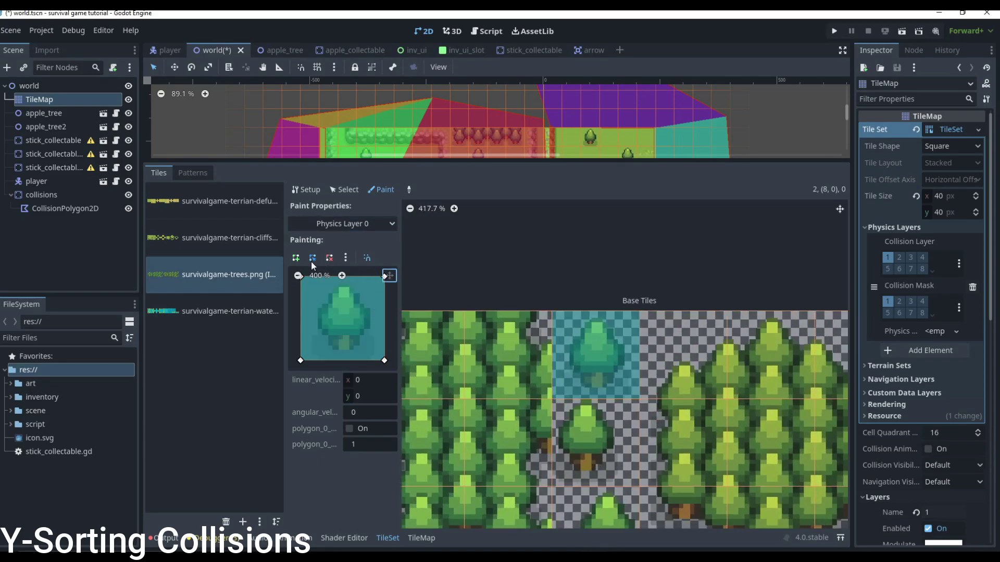
left_click(312, 259)
left_click_drag(384, 277, 337, 350)
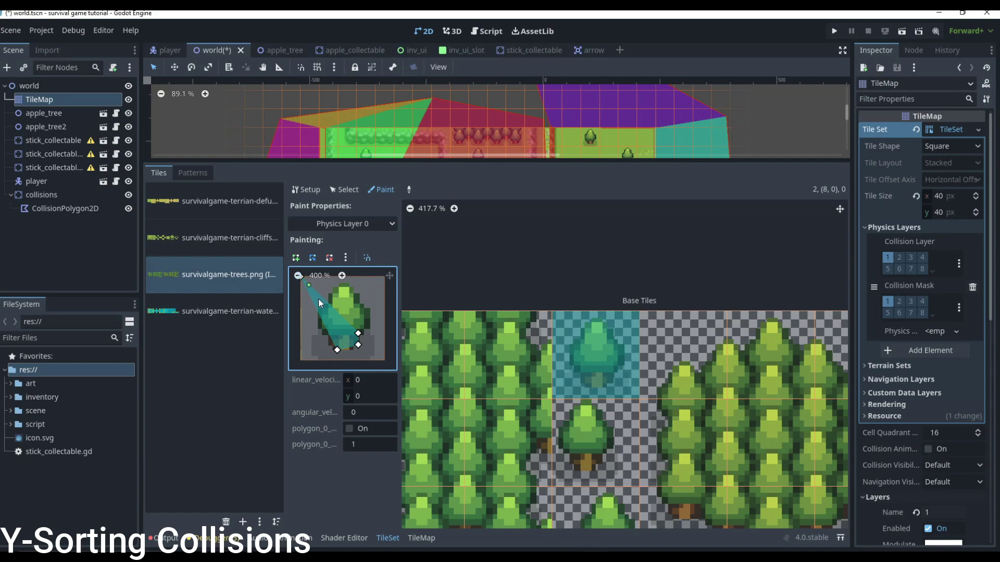
left_click(298, 277)
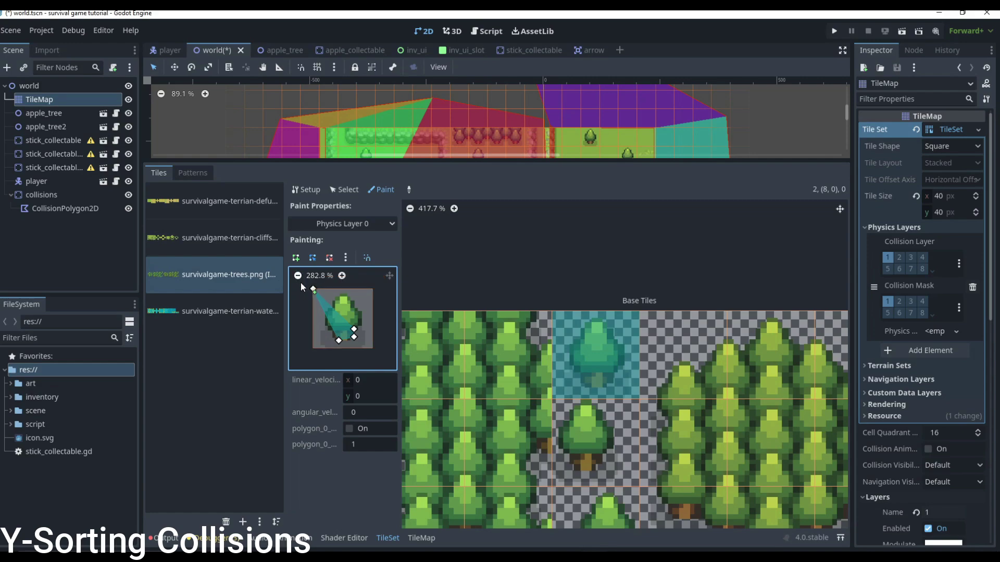
left_click_drag(315, 289, 364, 342)
scroll(328, 331, "up", 2)
scroll(566, 347, "down", 4)
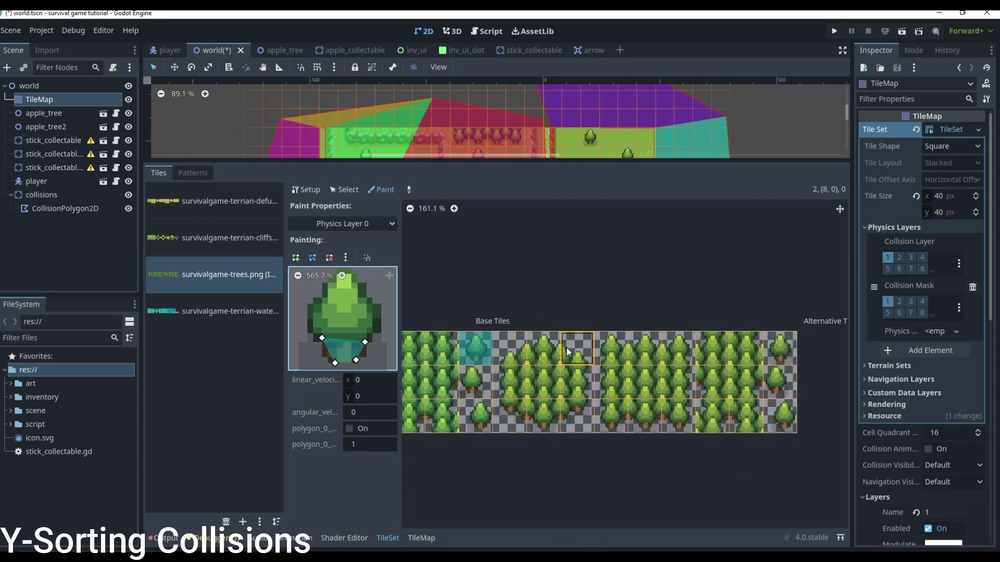
left_click(483, 351)
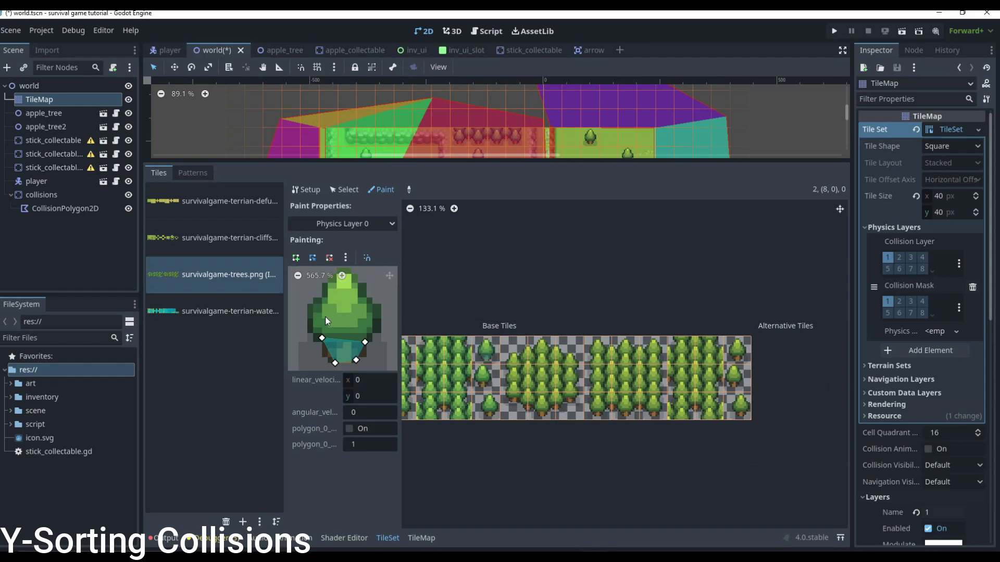
- Fit the collision polygon to the trunk of the middle single tree and paint it onto that tree's tiles in both groups
scroll(534, 380, "up", 4)
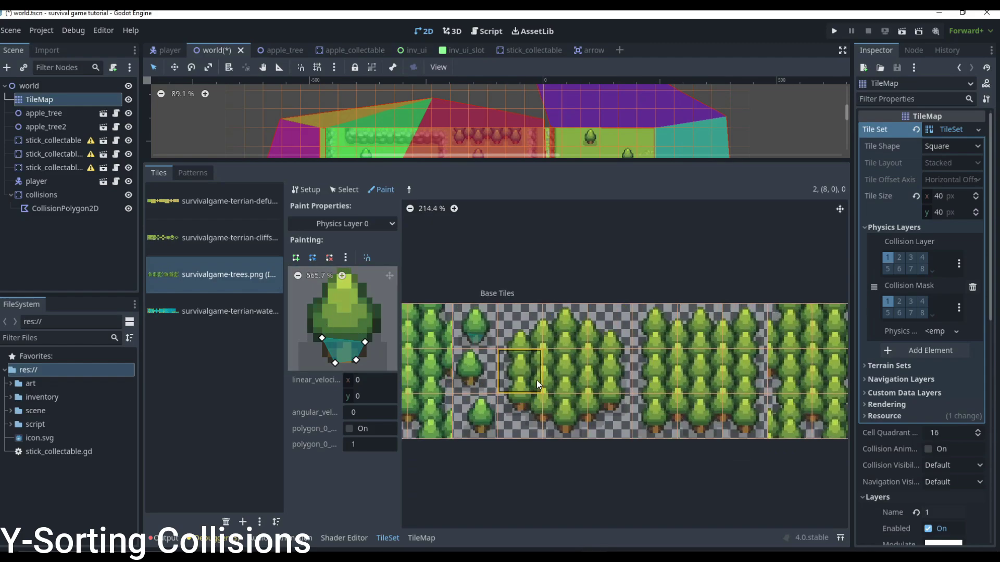
left_click(465, 373)
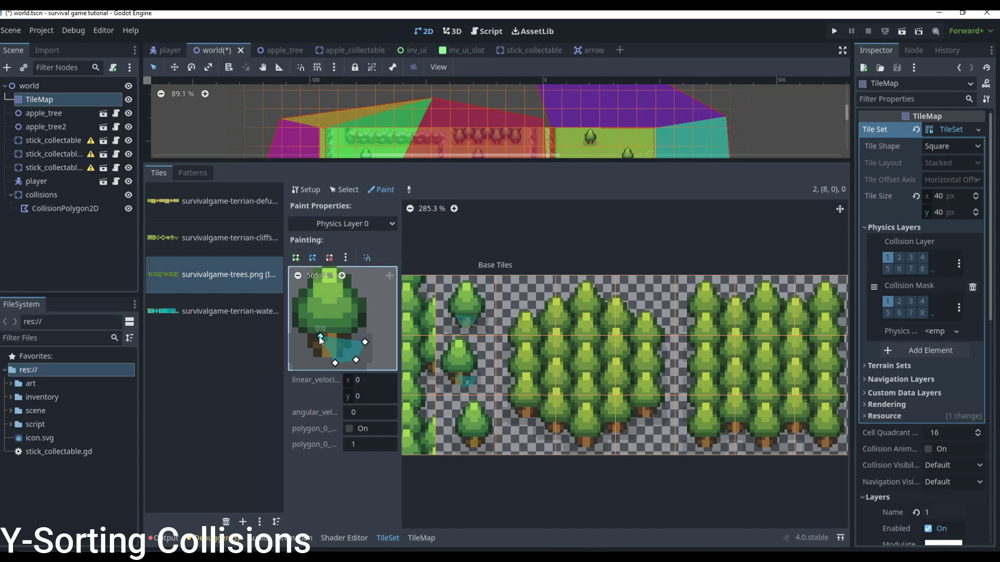
mouse_move(320, 348)
left_mouse_down()
mouse_move(319, 357)
mouse_move(348, 356)
mouse_move(351, 335)
mouse_move(338, 356)
left_mouse_up()
scroll(453, 359, "down", 5)
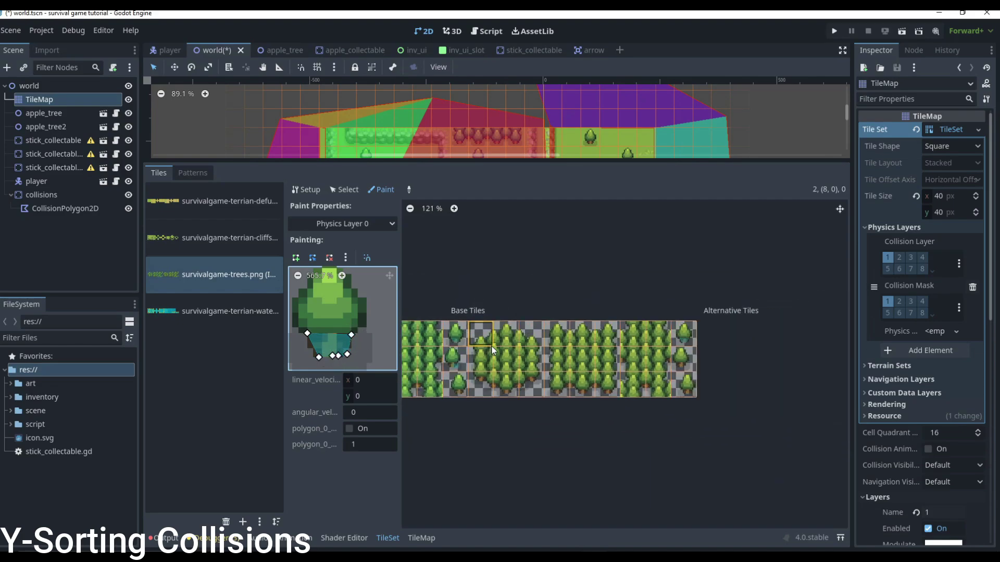
scroll(458, 364, "up", 3)
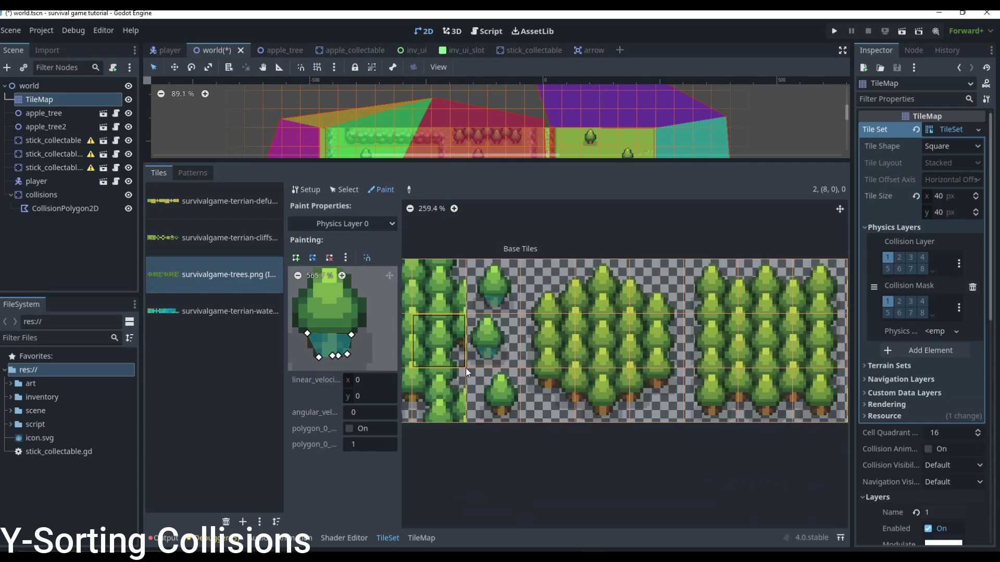
scroll(839, 357, "down", 1)
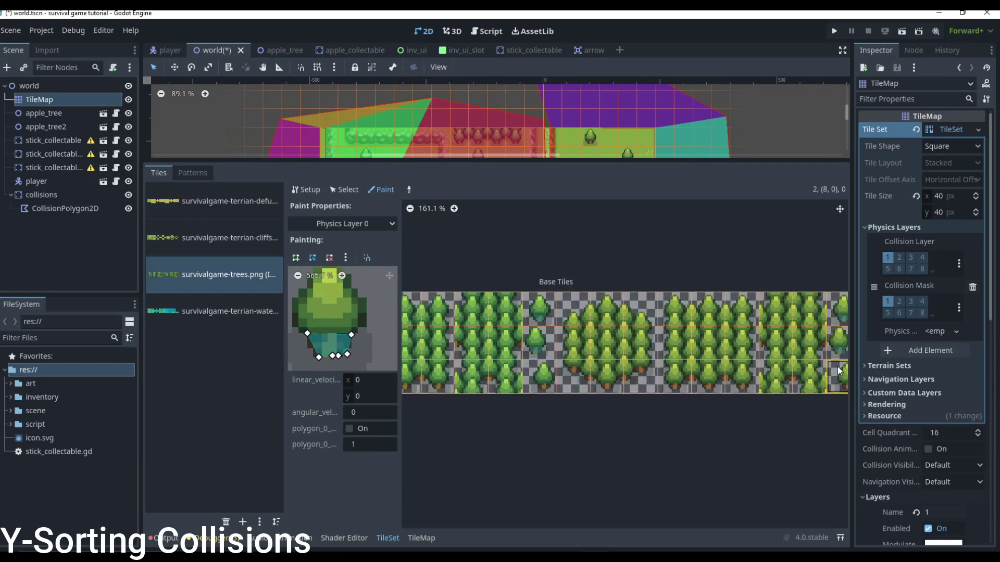
- Fit the collision polygon to the lowest single tree's trunk, paint it onto that tree's tiles, and save the world scene
scroll(838, 366, "up", 5)
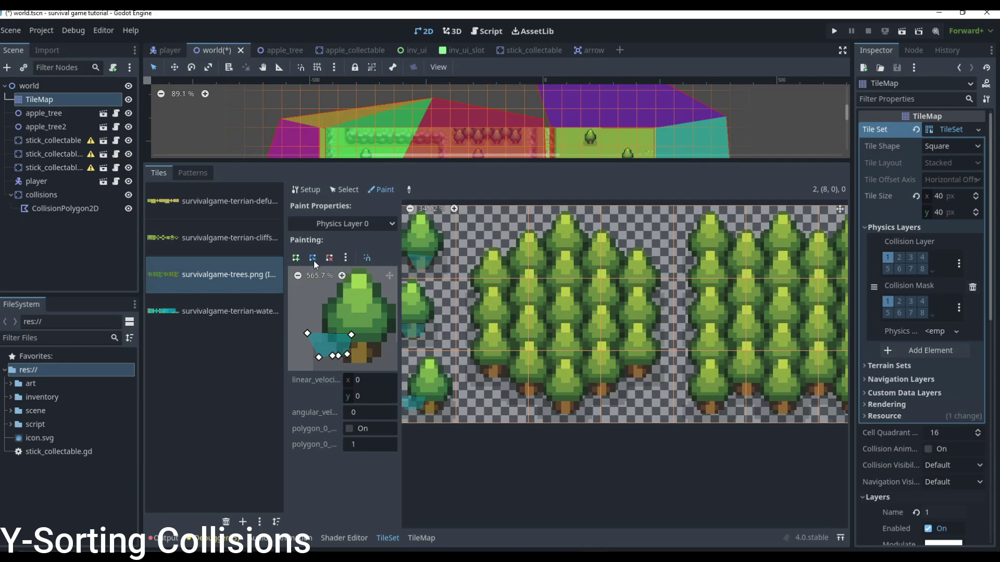
mouse_move(351, 335)
left_mouse_down()
mouse_move(380, 345)
mouse_move(368, 364)
mouse_move(312, 334)
mouse_move(338, 342)
left_mouse_up()
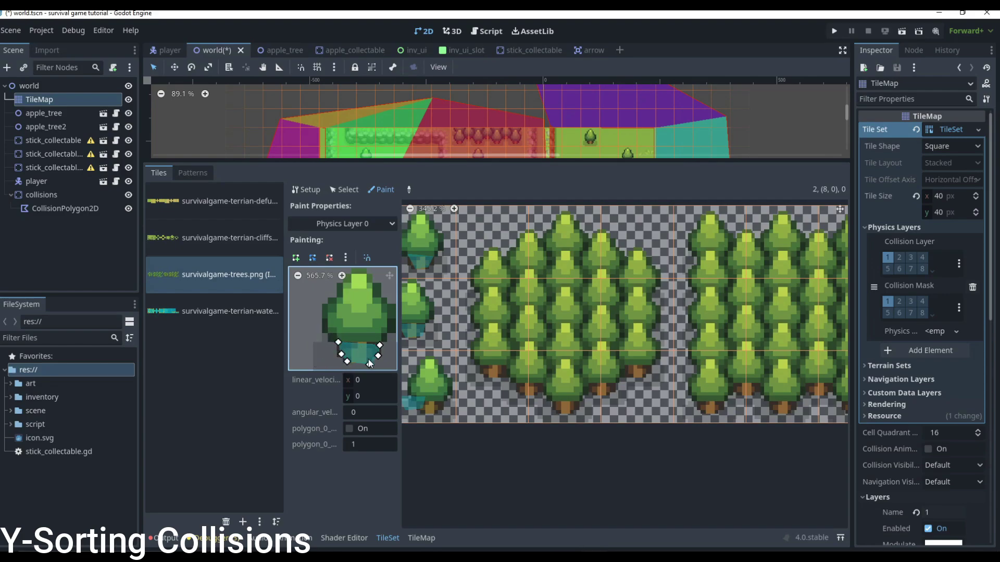
scroll(469, 389, "down", 2)
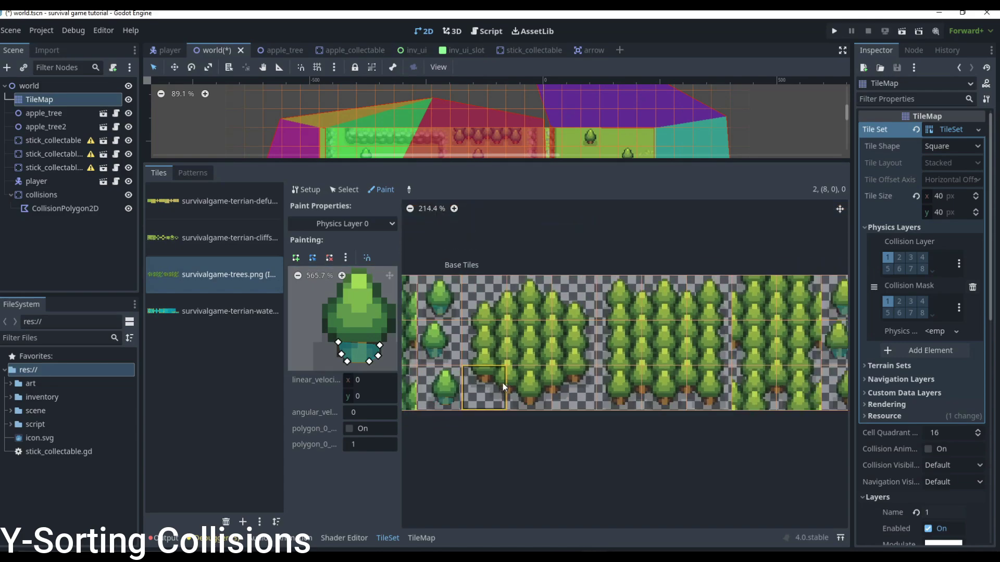
scroll(438, 392, "down", 2)
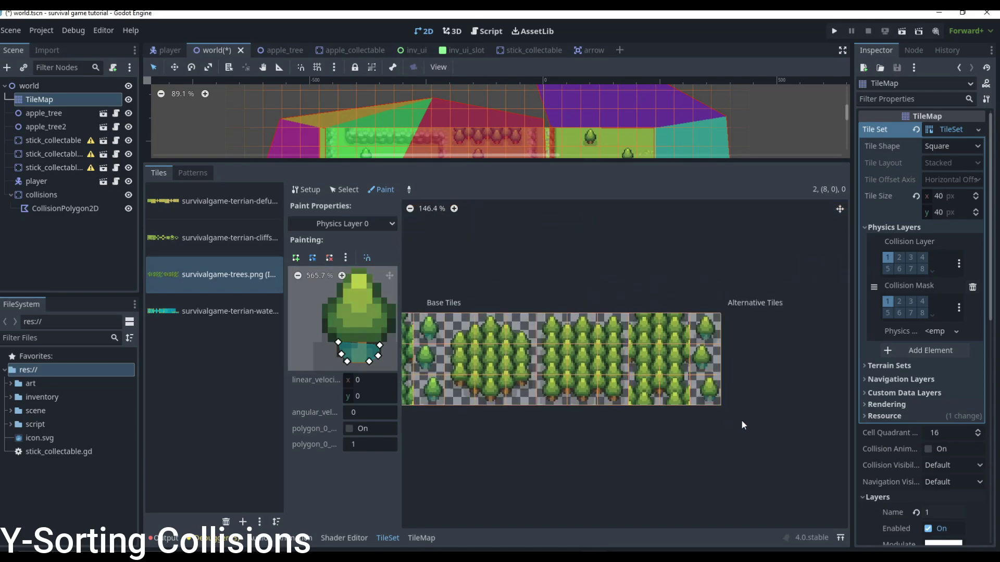
key("ctrl+s")
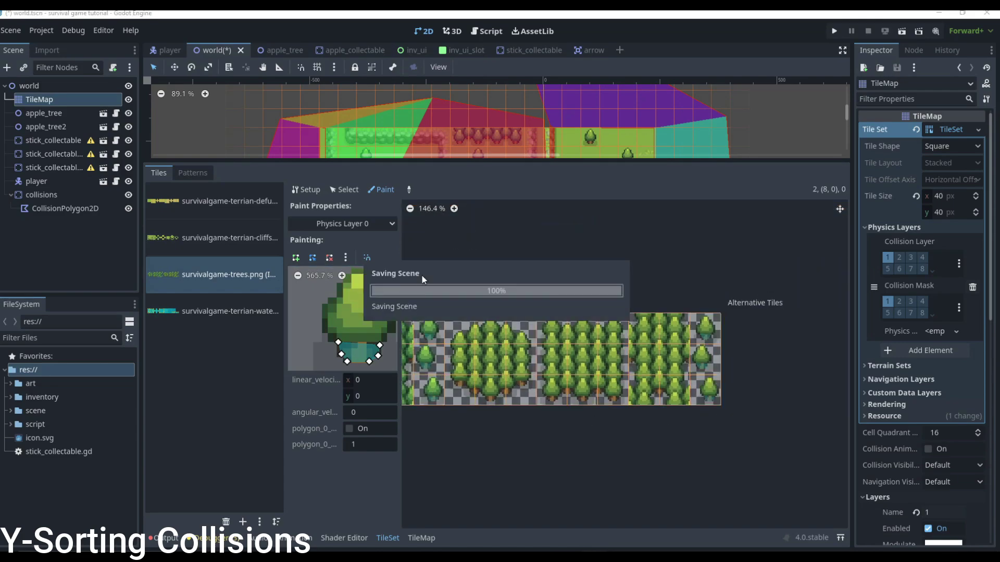
- Run the game and walk the player around the tree above the dirt path to test its trunk collision and draw order
left_click(206, 94)
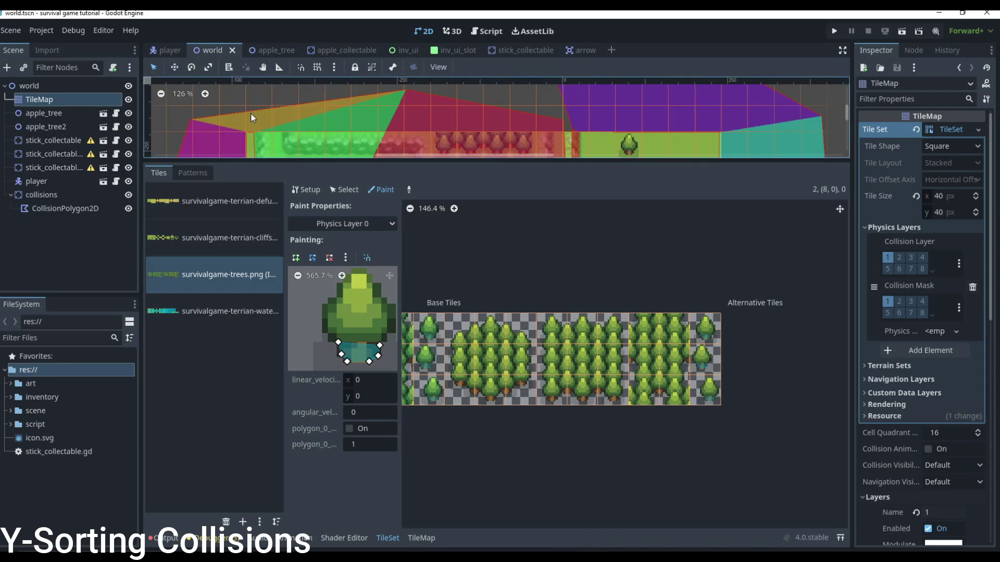
key("F5")
key("d")
key("w")
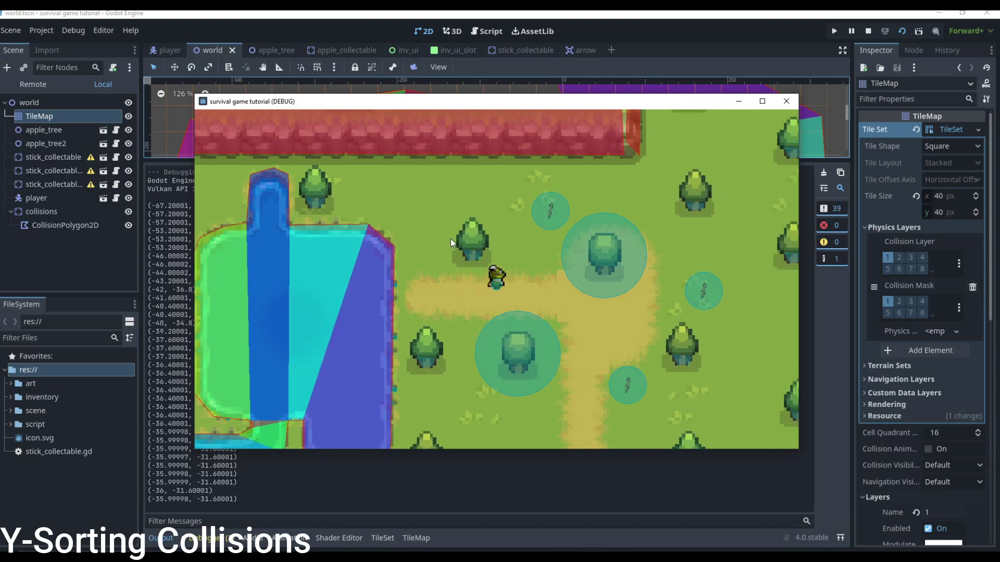
key("a")
key("s")
key("a")
key("s")
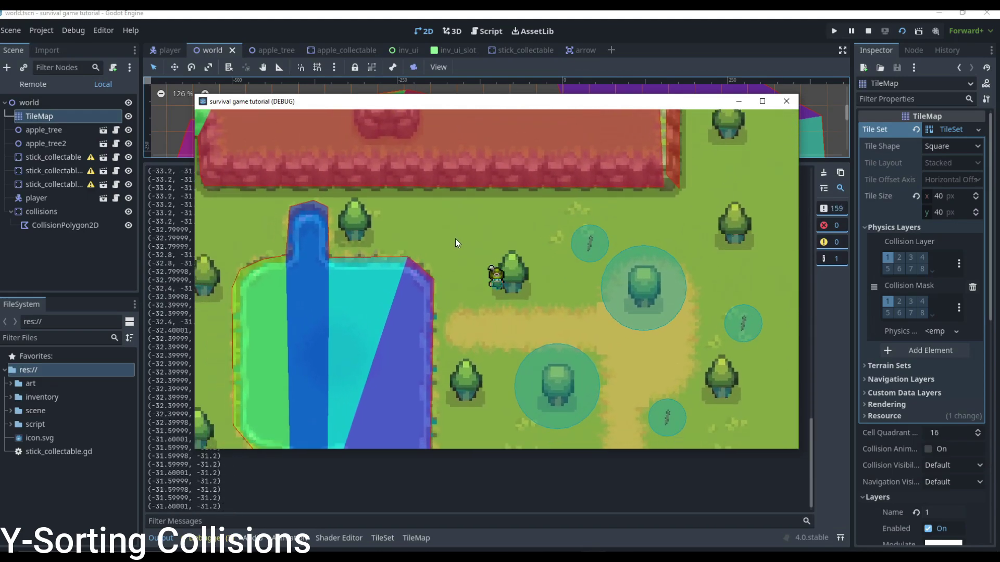
key("d")
key("a")
key("w")
key("s")
key("d")
key("w")
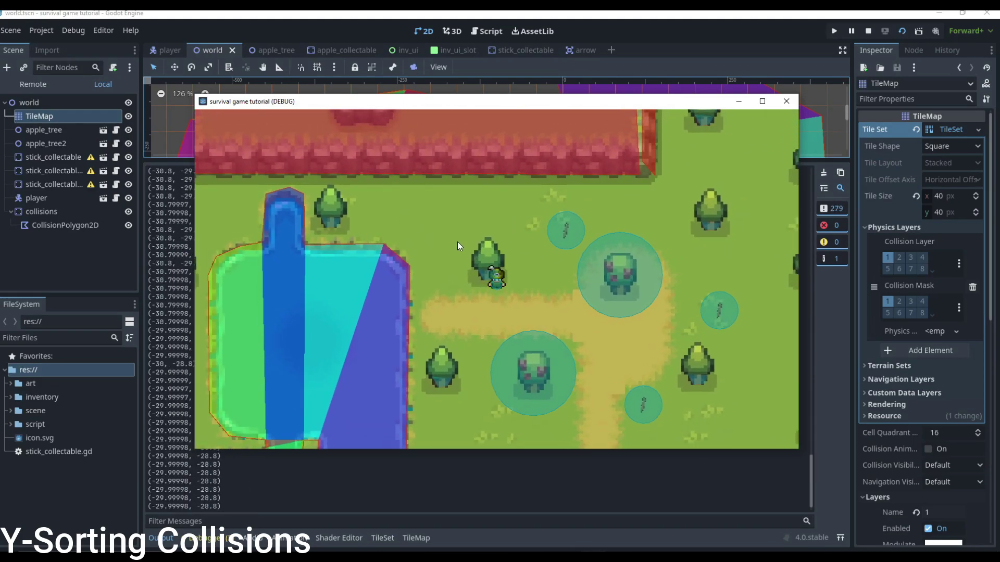
- Walk the player down past the tree beside the water and around the apple trees, and close the running game
key("a")
key("a")
key("s")
key("a")
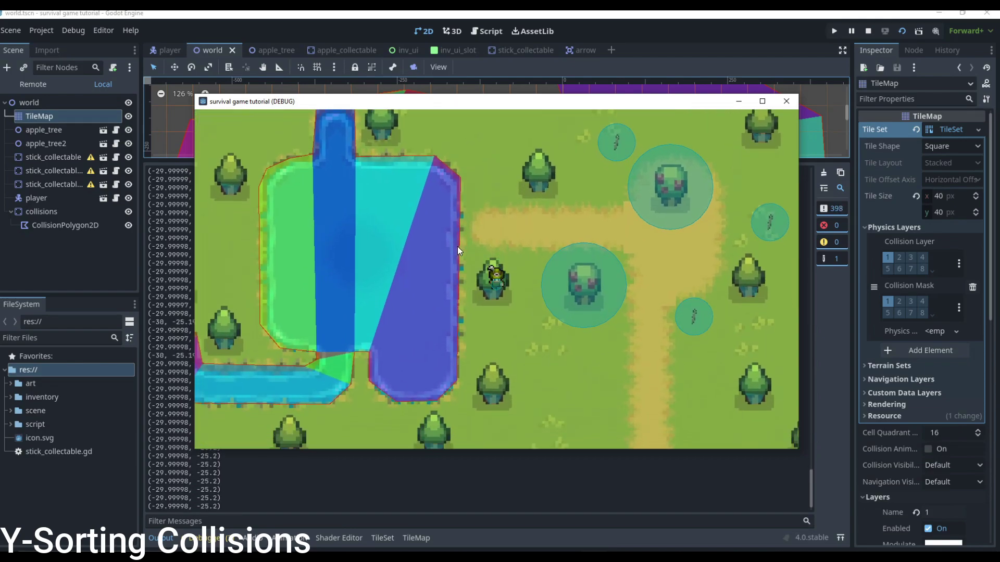
key("d")
key("s")
key("d")
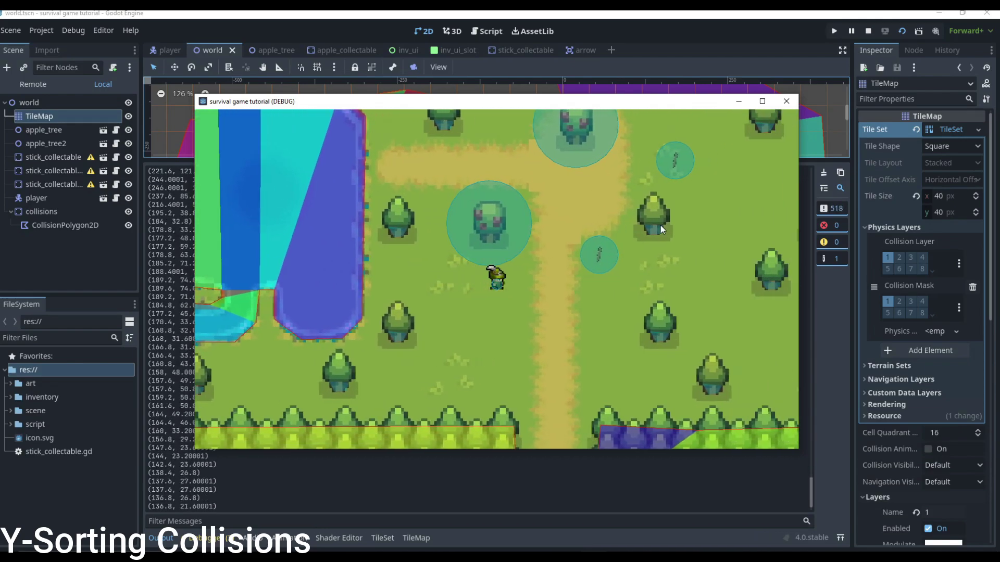
key("w")
left_click(785, 101)
- Review the TileMap's layer settings, then reopen the enlarged TileSet editor and examine the tree atlas in select and paint modes
left_click_drag(504, 161, 504, 348)
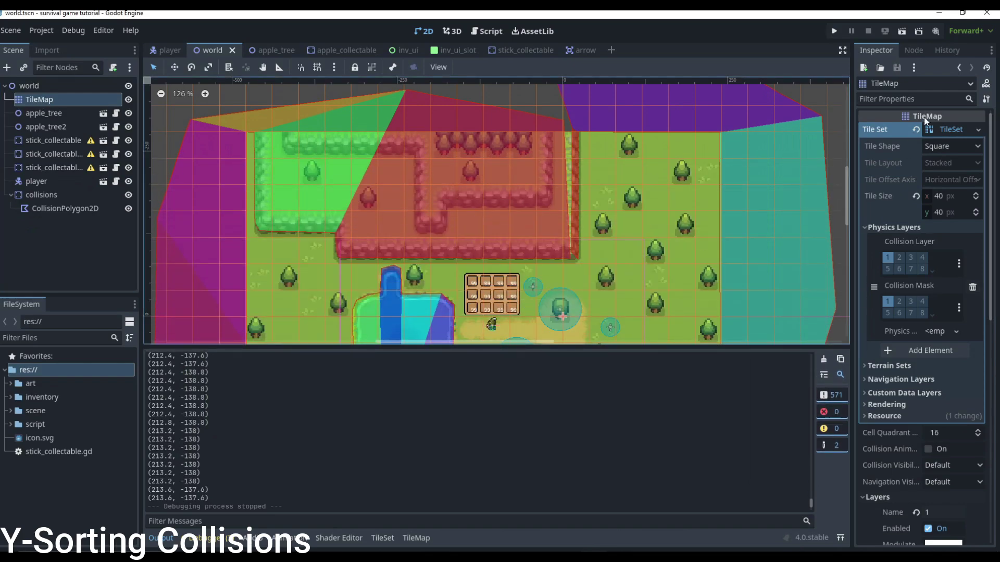
scroll(914, 441, "down", 8)
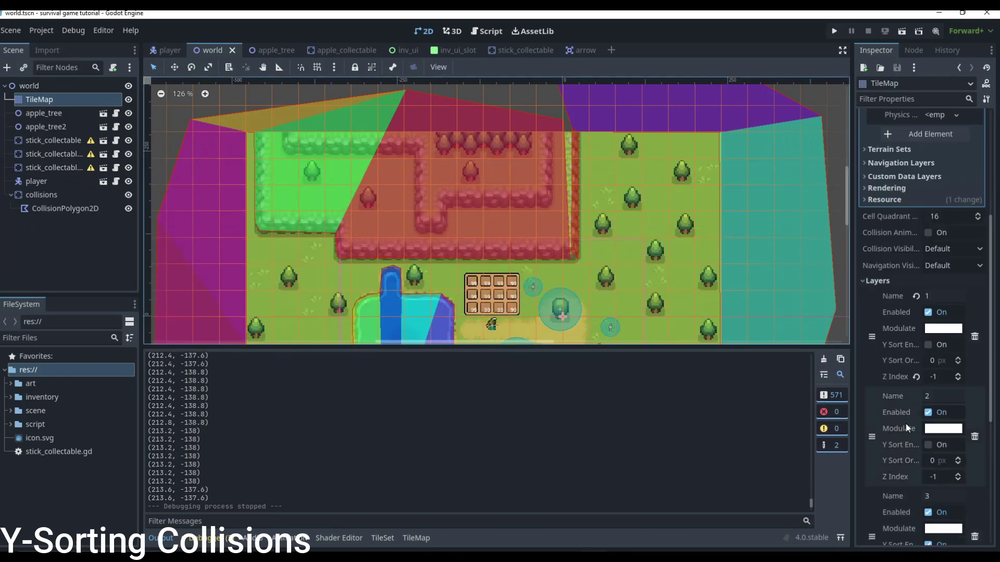
left_click(384, 538)
left_click_drag(483, 346, 389, 126)
left_click(350, 147)
left_click(377, 144)
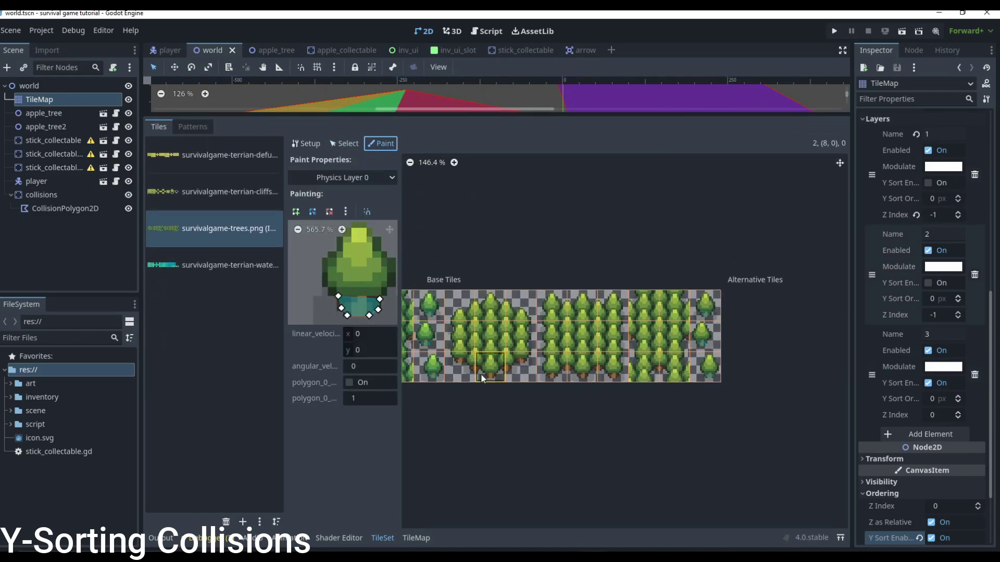
left_click(345, 144)
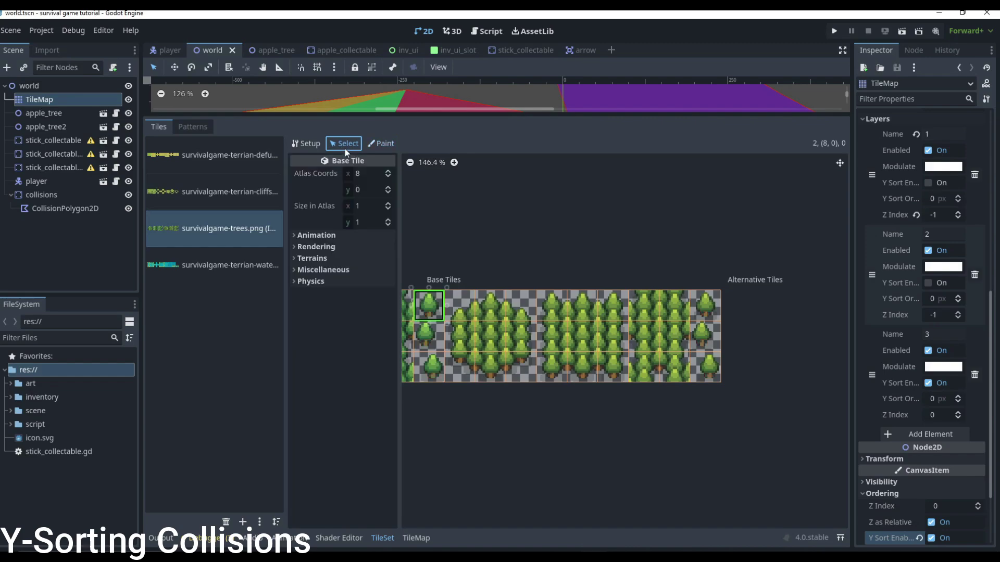
left_click(381, 144)
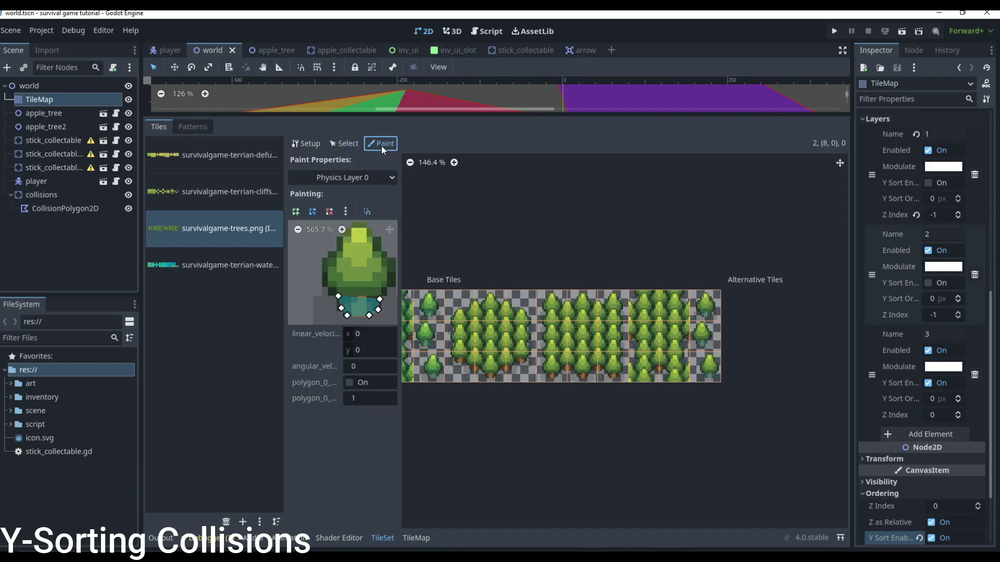
- Switch the tree atlas painting to Y Sort Origin, set it to 10, and paint it onto the upper two single trees
left_click(370, 175)
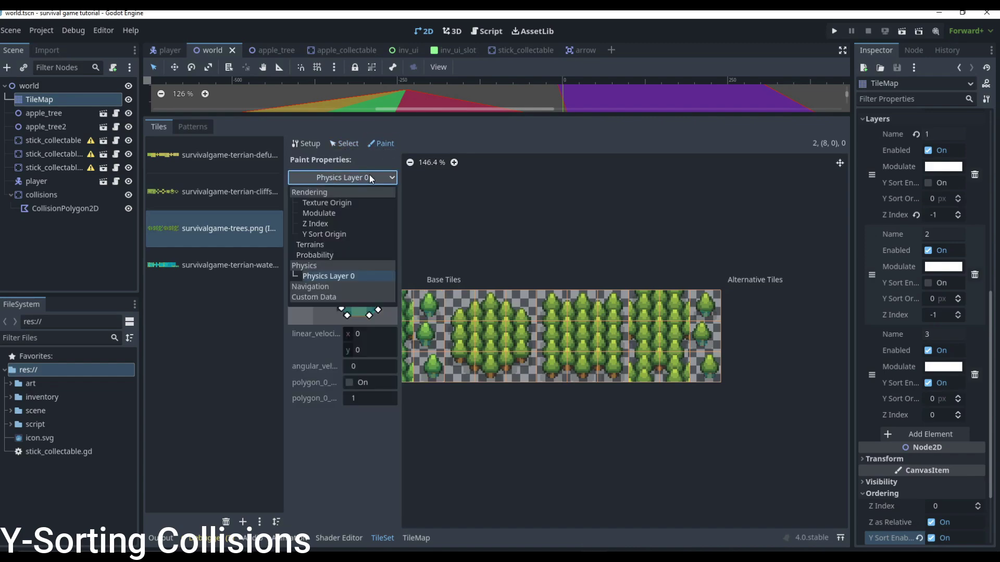
left_click(328, 234)
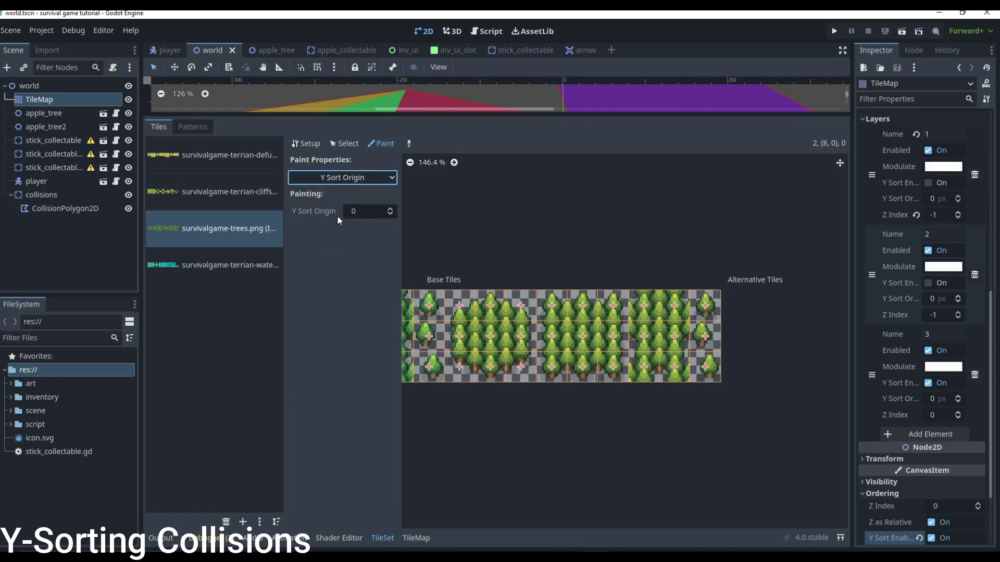
scroll(436, 333, "up", 6)
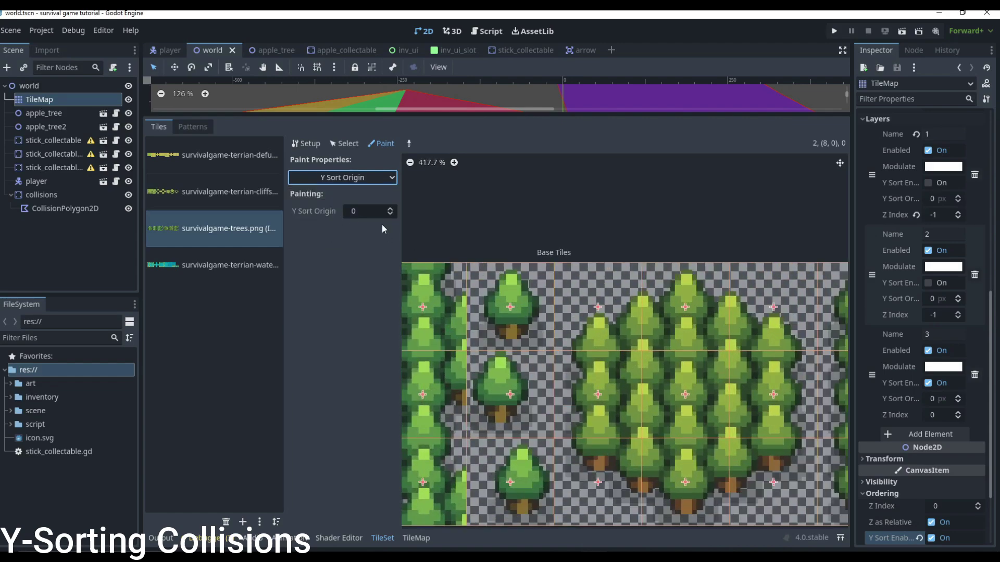
left_click(360, 210)
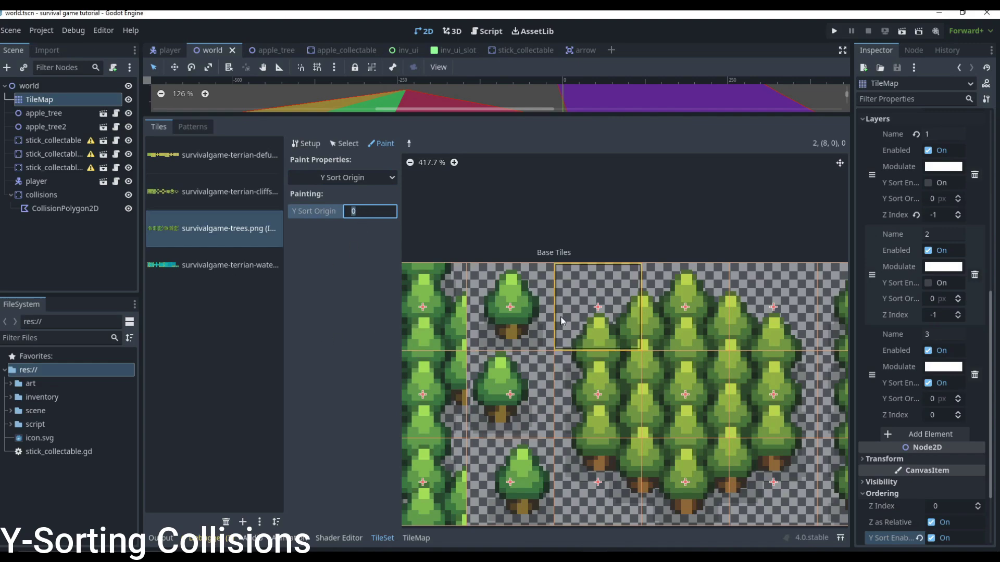
left_click(496, 317)
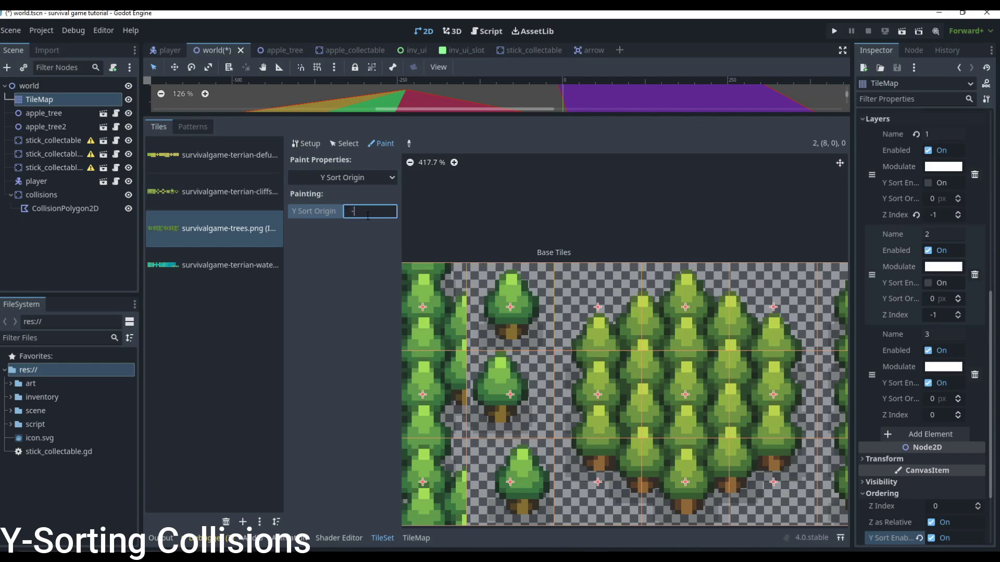
left_click(542, 339)
left_click(533, 340)
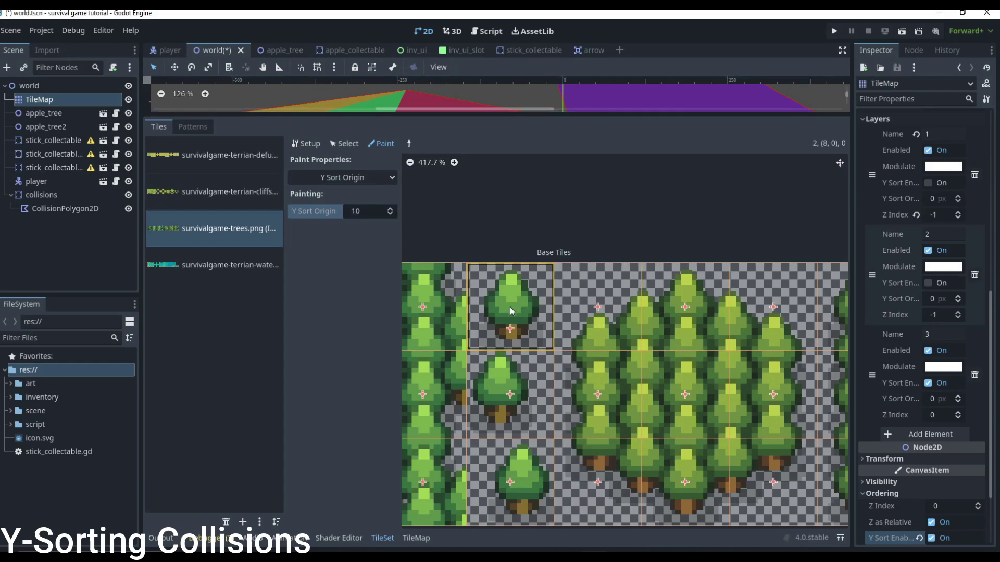
left_click(520, 334)
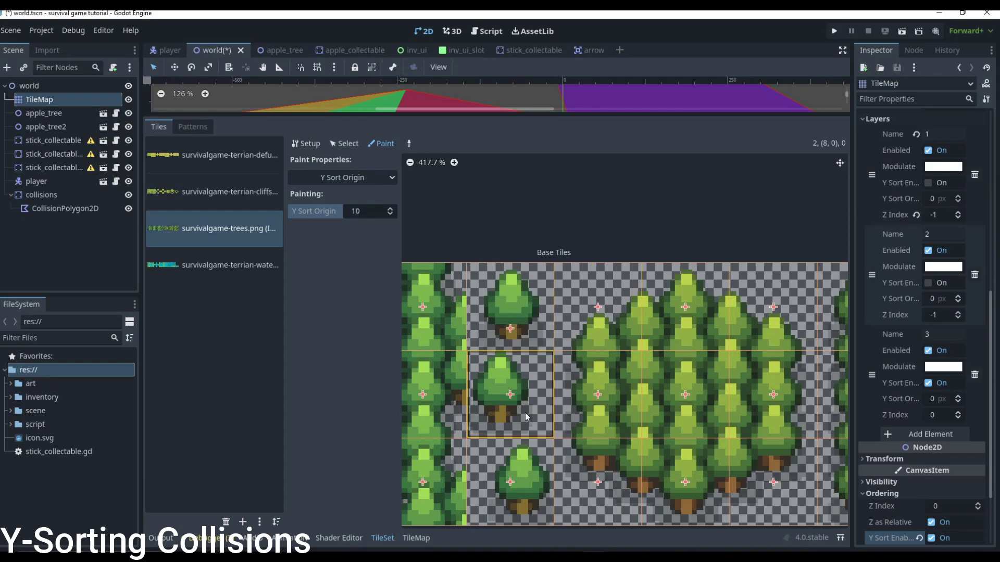
left_click(515, 399)
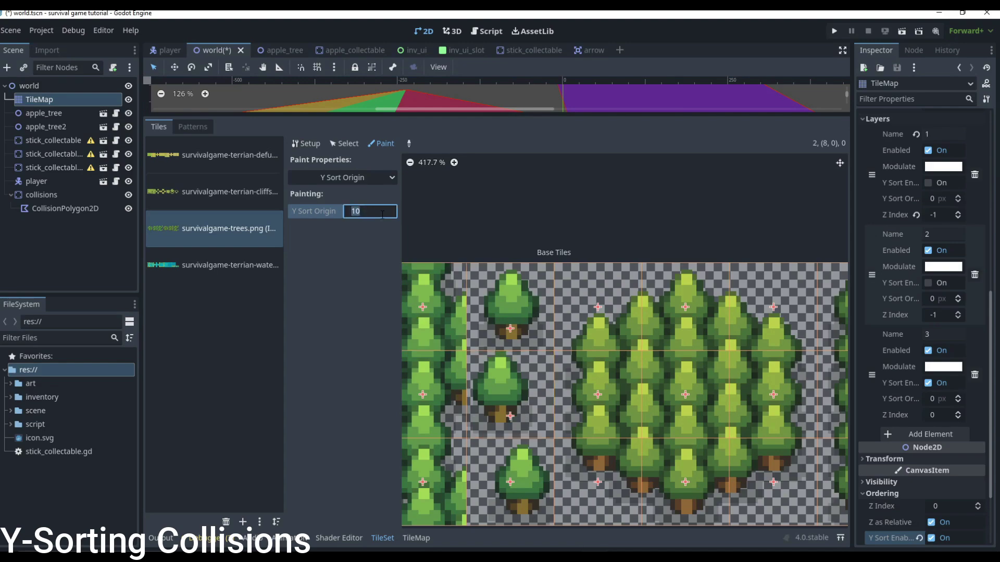
- Set the Y Sort Origin to 12, paint it onto all single-tree tiles in both columns of the atlas, and save the scene
left_click(485, 299)
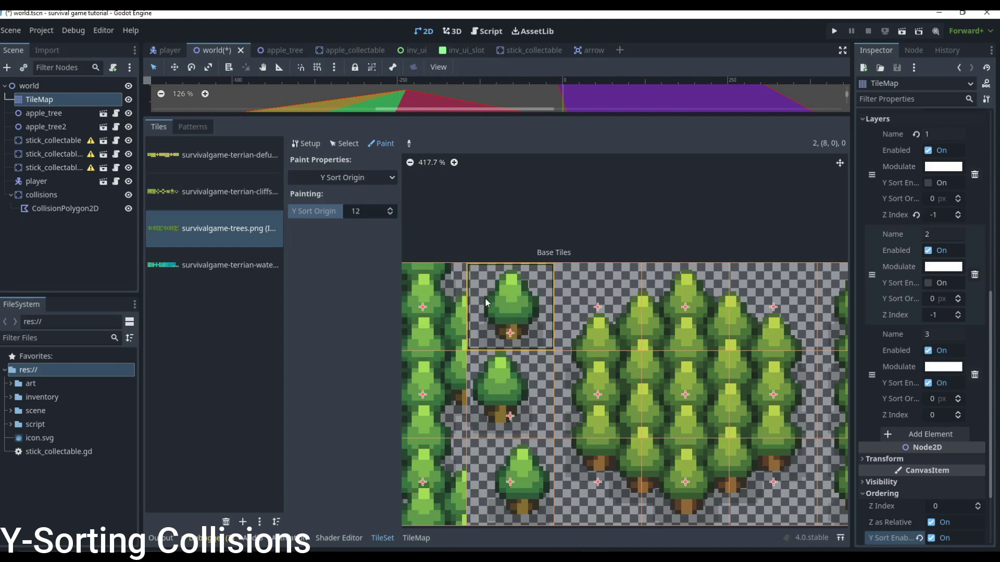
scroll(523, 389, "down", 6)
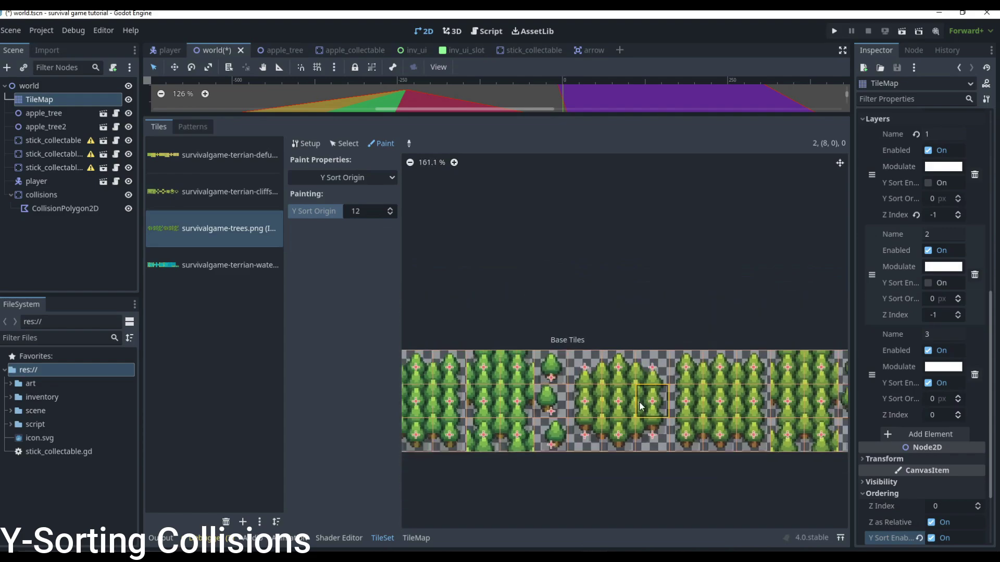
left_click_drag(810, 376, 816, 443)
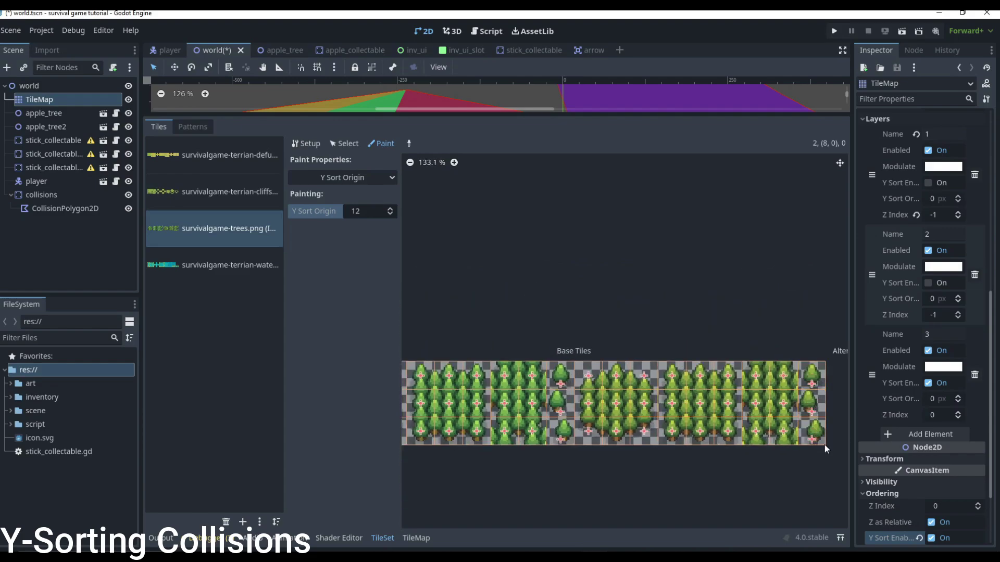
scroll(825, 445, "up", 3)
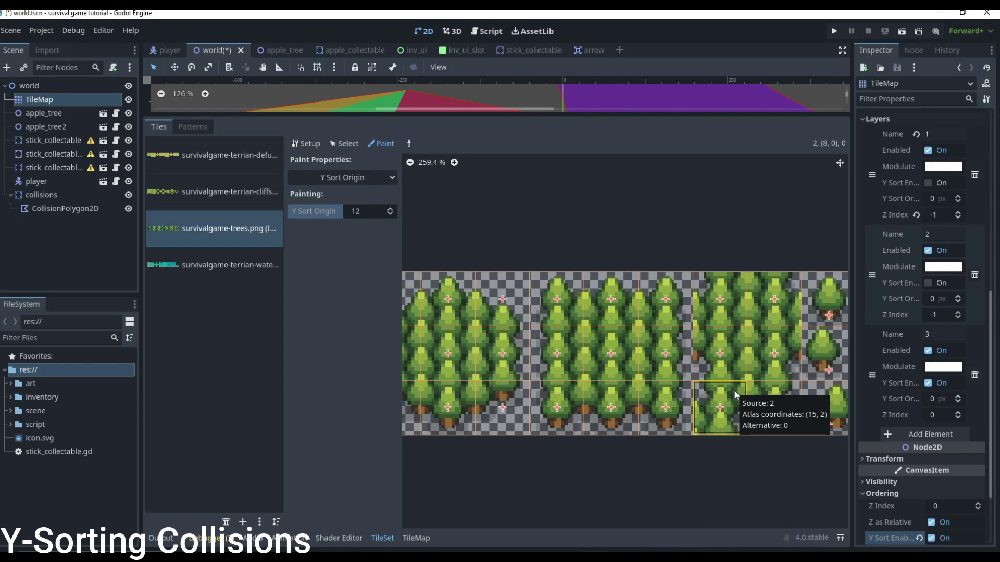
key("ctrl+s")
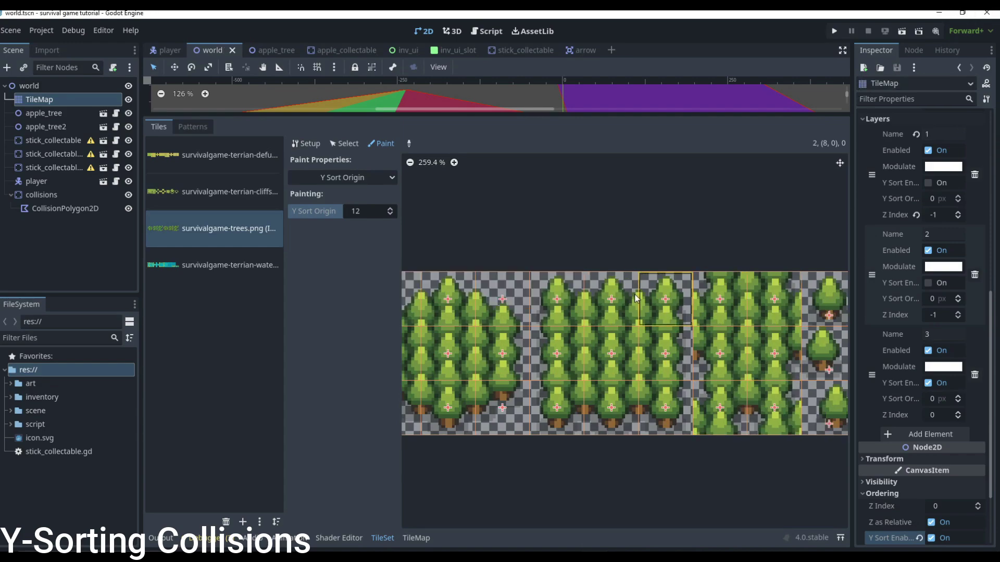
- Review the tree atlas's Physics Layer 0 collisions, return to its Y Sort Origin markers, and save the scene
left_click(345, 143)
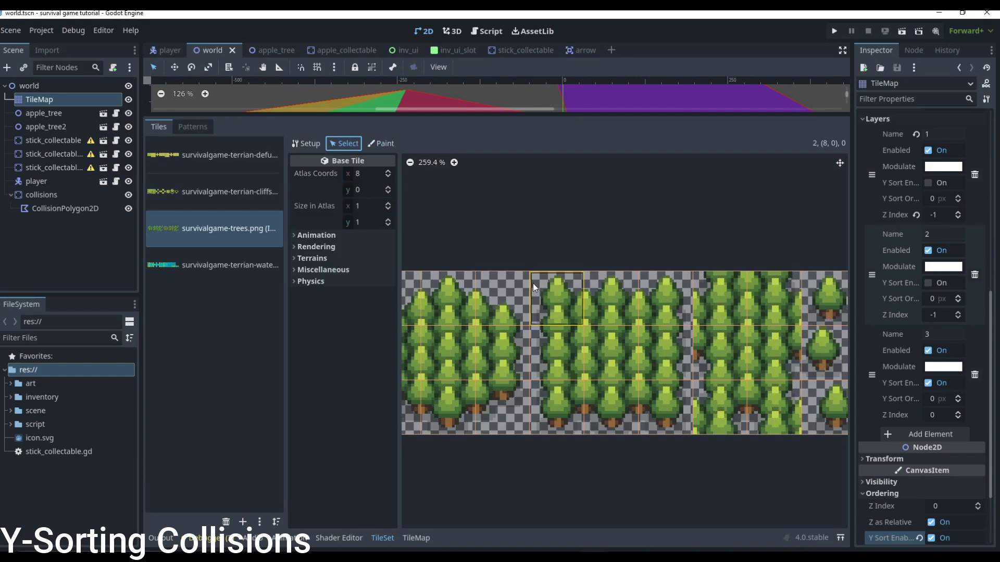
scroll(533, 284, "down", 2)
left_click(375, 143)
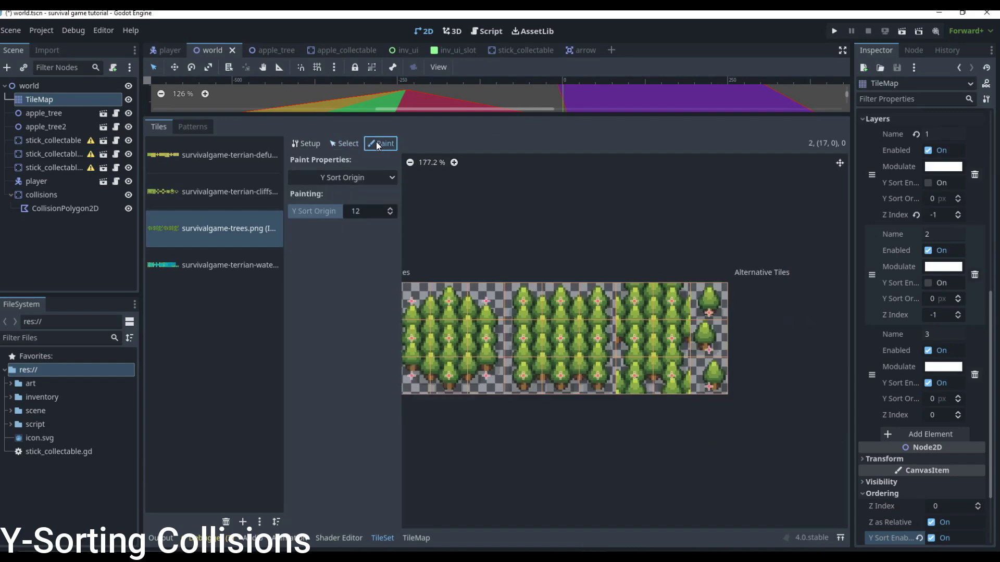
left_click(346, 177)
left_click(329, 276)
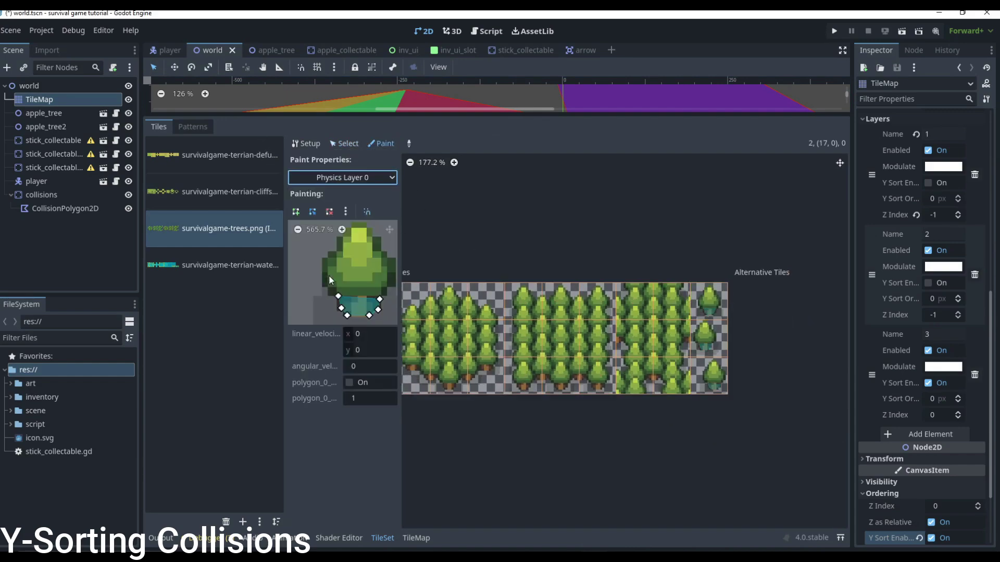
left_click(352, 177)
left_click(339, 235)
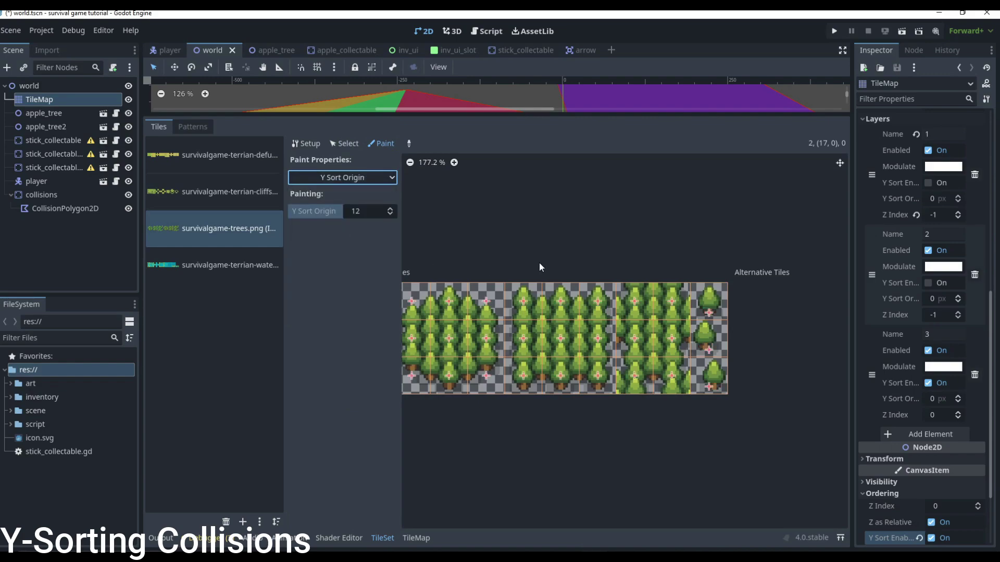
key("ctrl+s")
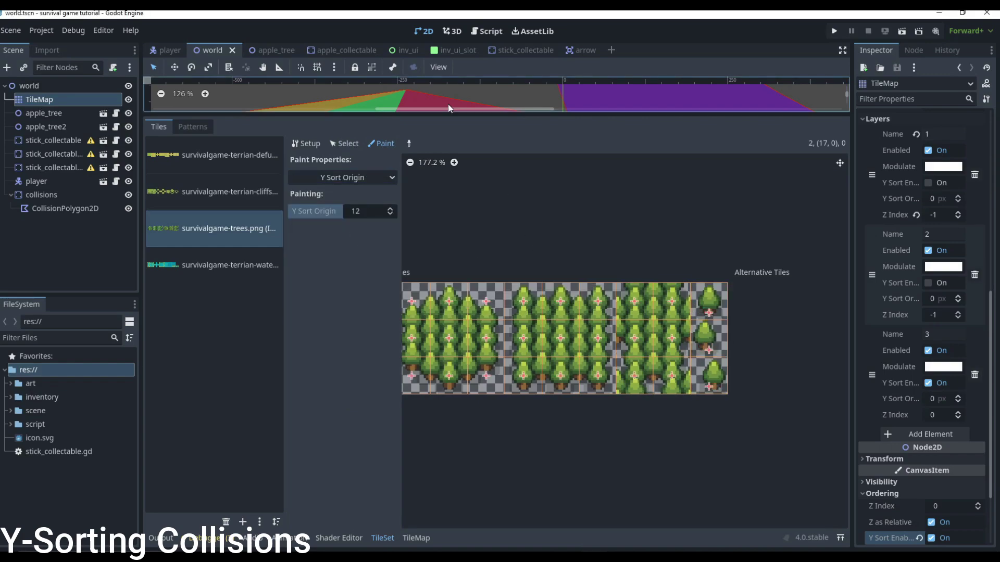
- Shrink the TileSet editor, run the game to walk the player around the tree above the dirt path, and close the game
left_click_drag(465, 117, 467, 383)
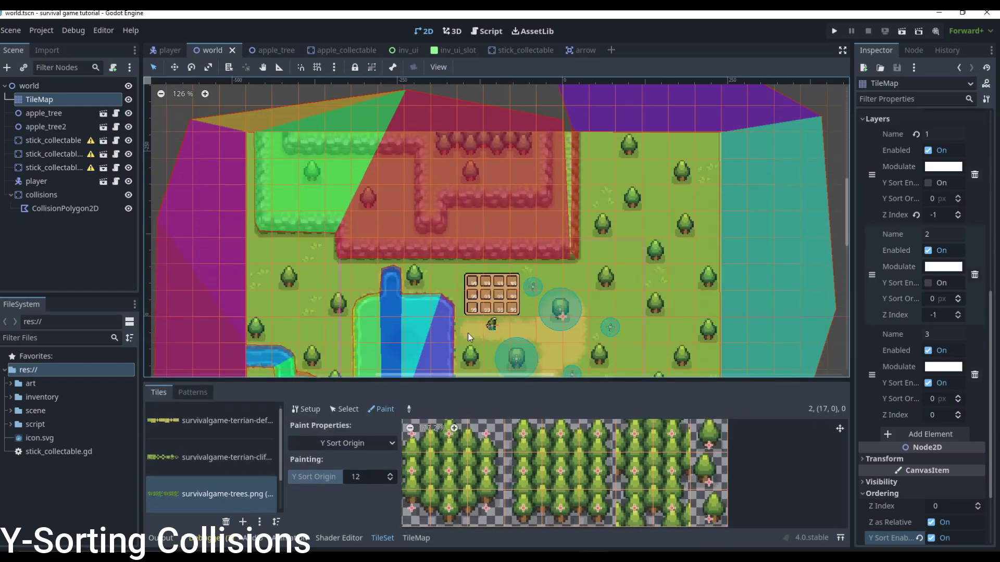
key("F5")
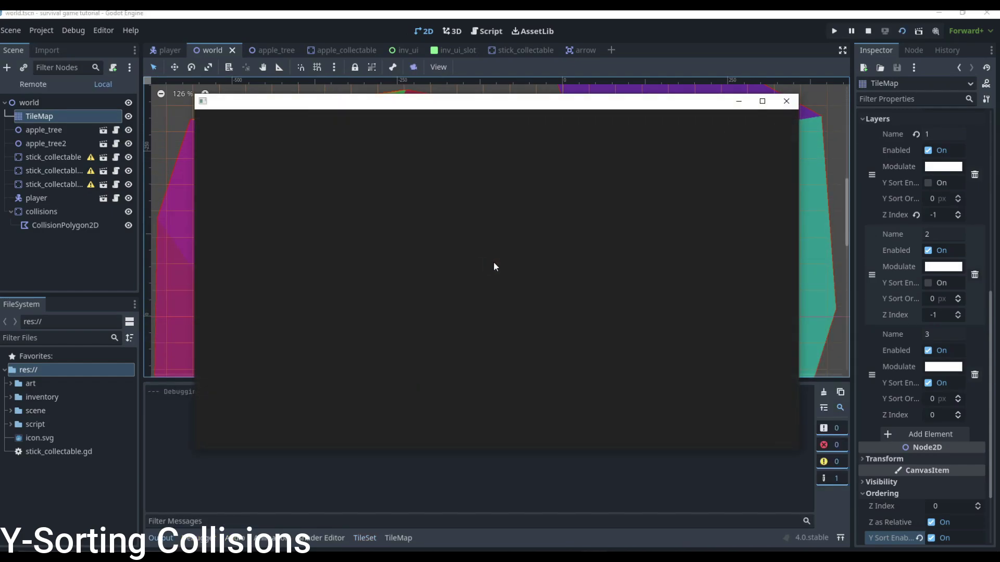
key("Left")
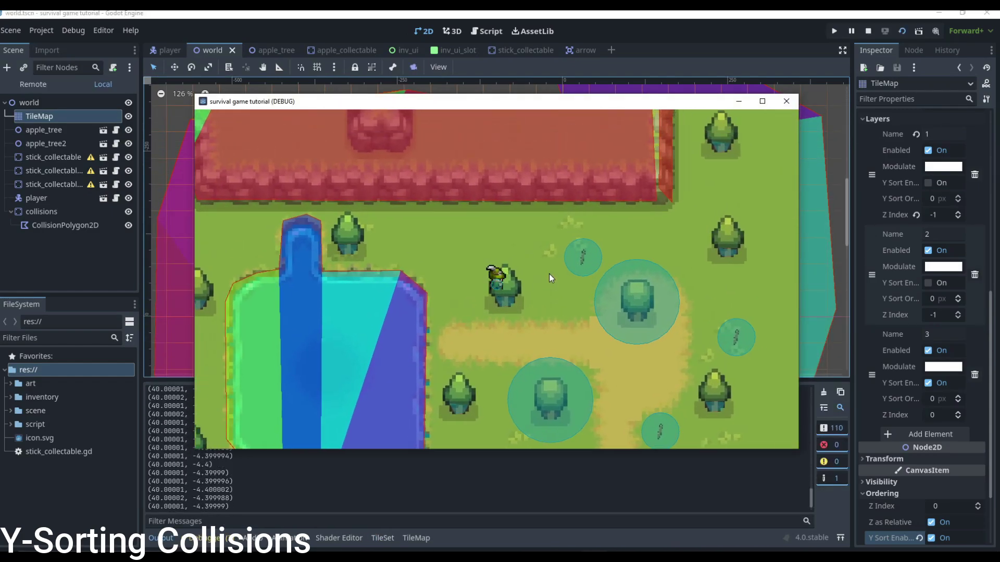
key("Up")
key("Right")
key("Down")
key("Left")
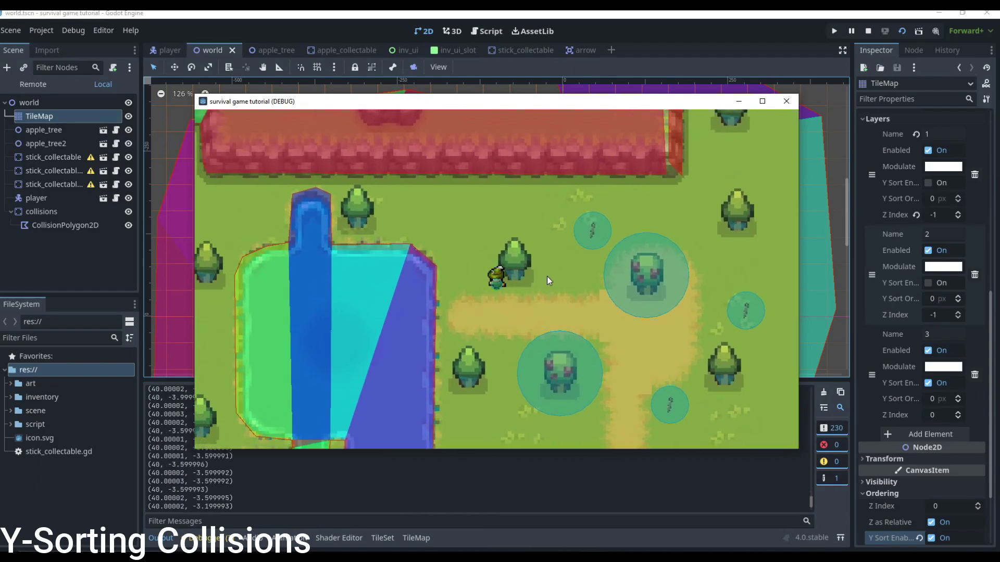
key("Up")
key("Right")
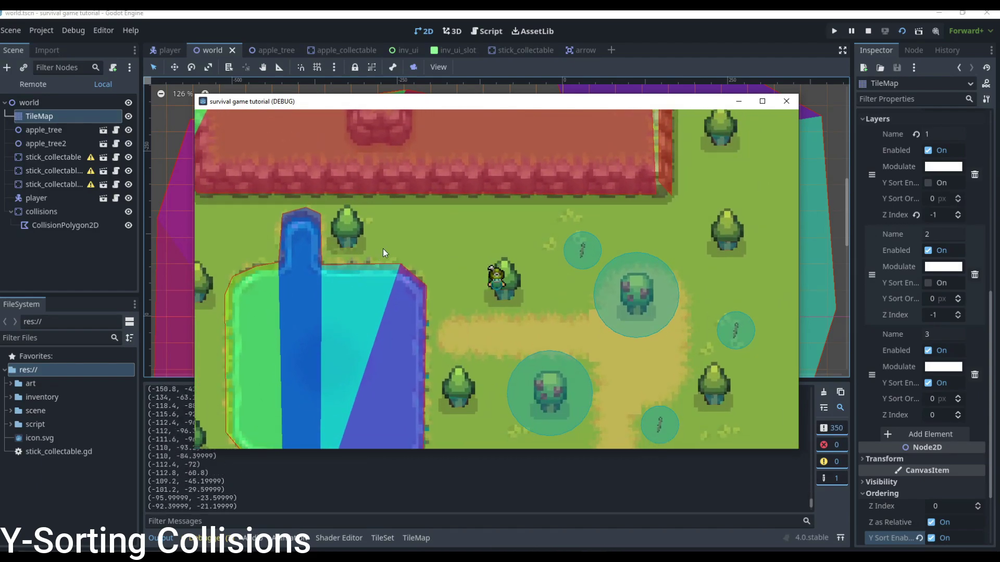
left_click(786, 101)
- Enable Y sorting in the player scene root node's Ordering settings and save the scene
left_click(174, 50)
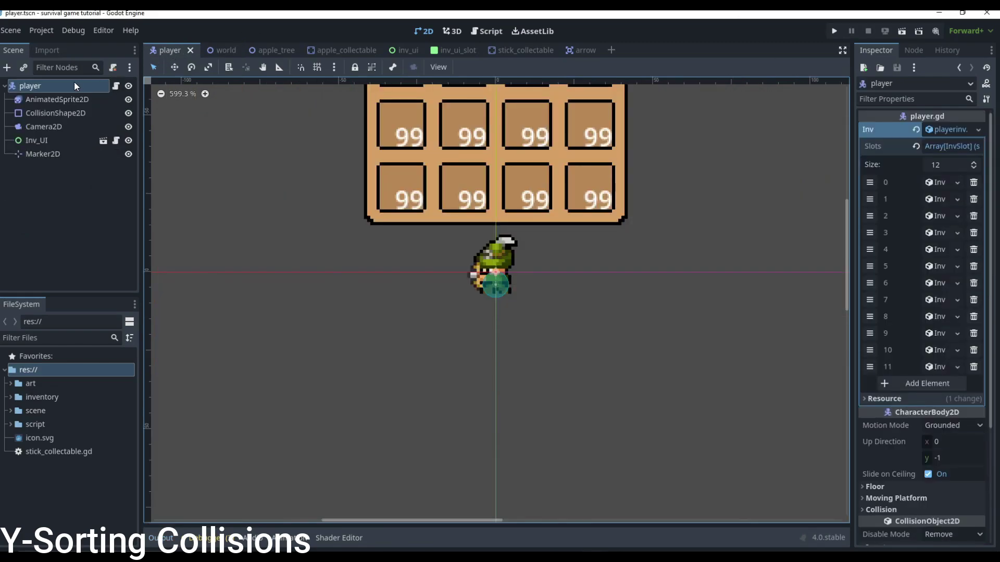
scroll(926, 367, "down", 3)
left_click(885, 448)
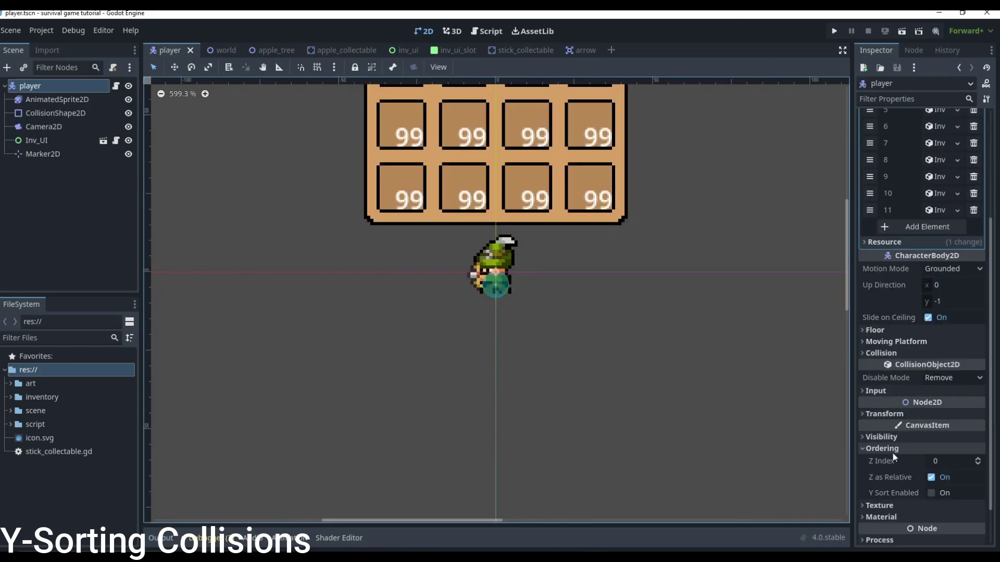
scroll(916, 443, "down", 1)
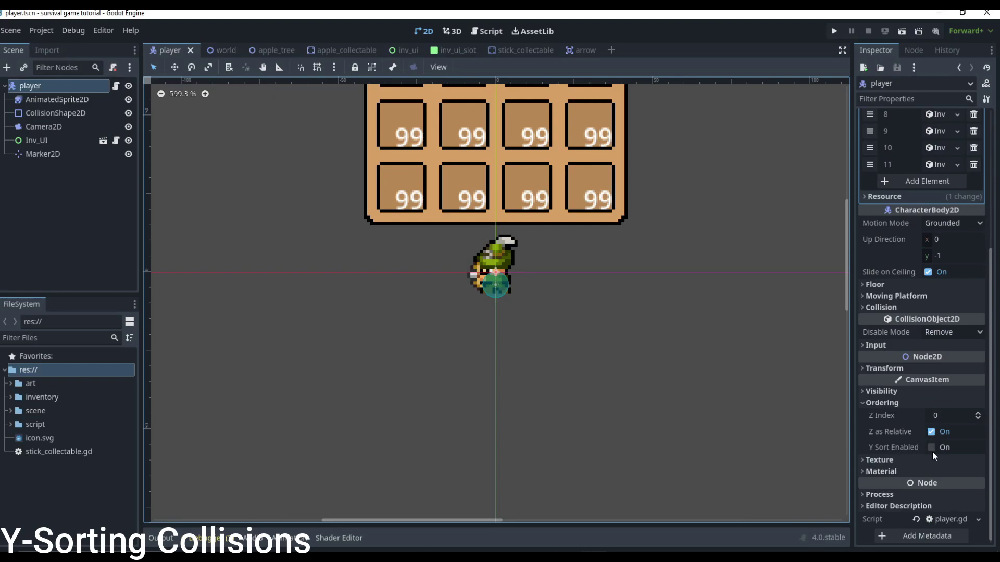
left_click(931, 447)
key("ctrl+s")
- Return to the world scene and enable Y sorting in its root node's Ordering settings
left_click(223, 52)
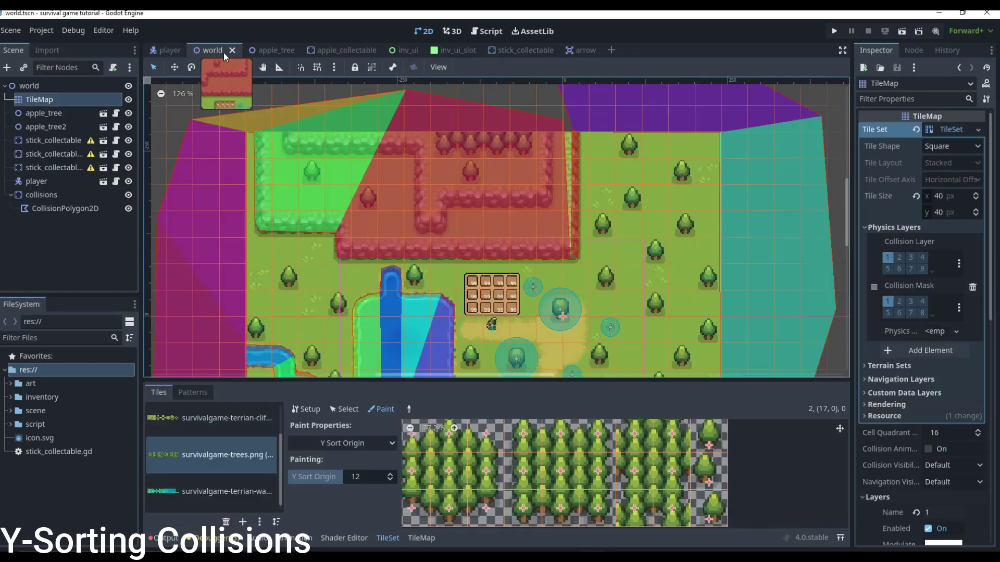
left_click(28, 87)
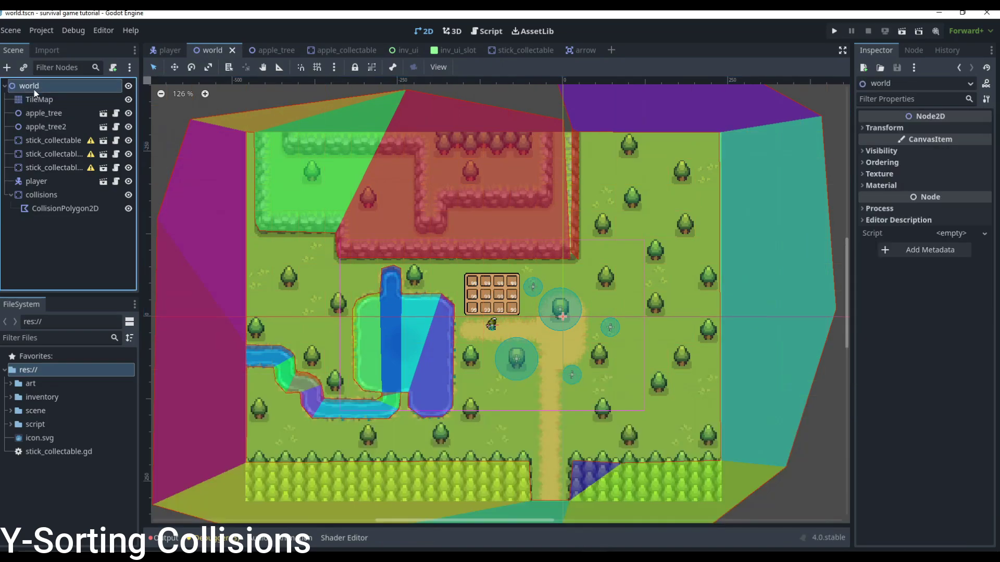
left_click(882, 162)
left_click(933, 207)
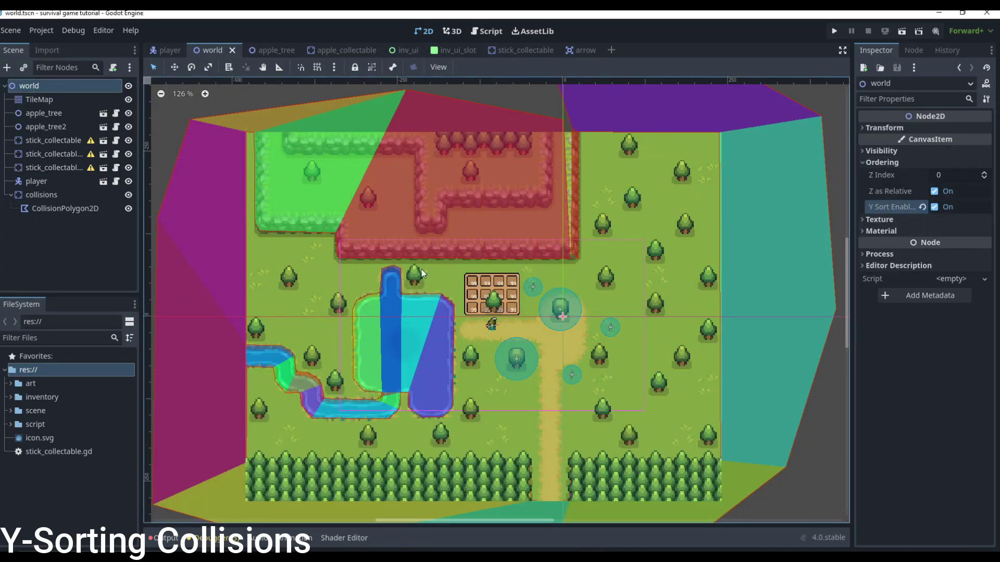
- Run the game and walk the player in front of and behind the tree beside the water to test the draw order
key("F5")
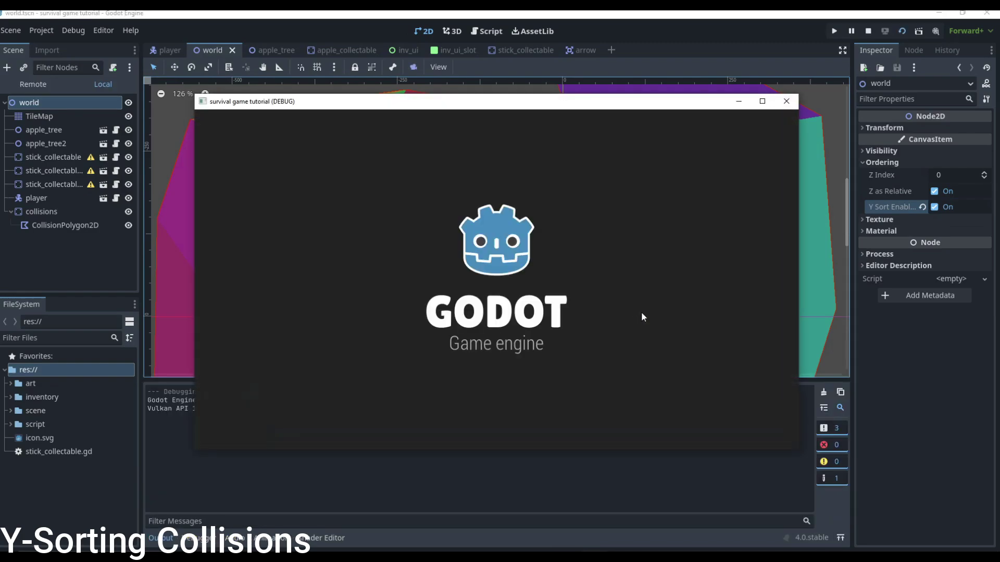
key("a")
key("d")
key("w")
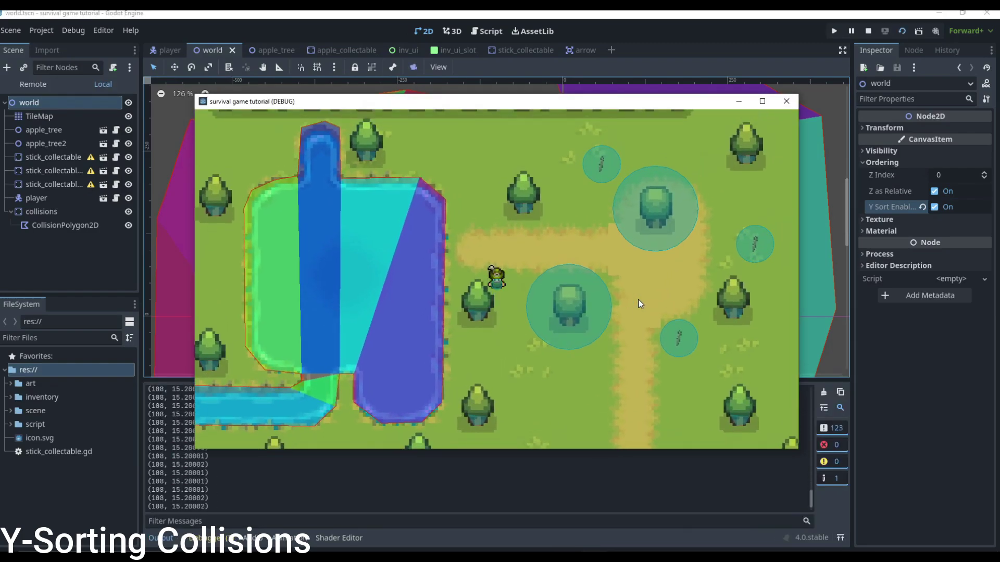
key("a")
key("s")
key("a")
key("s")
key("d")
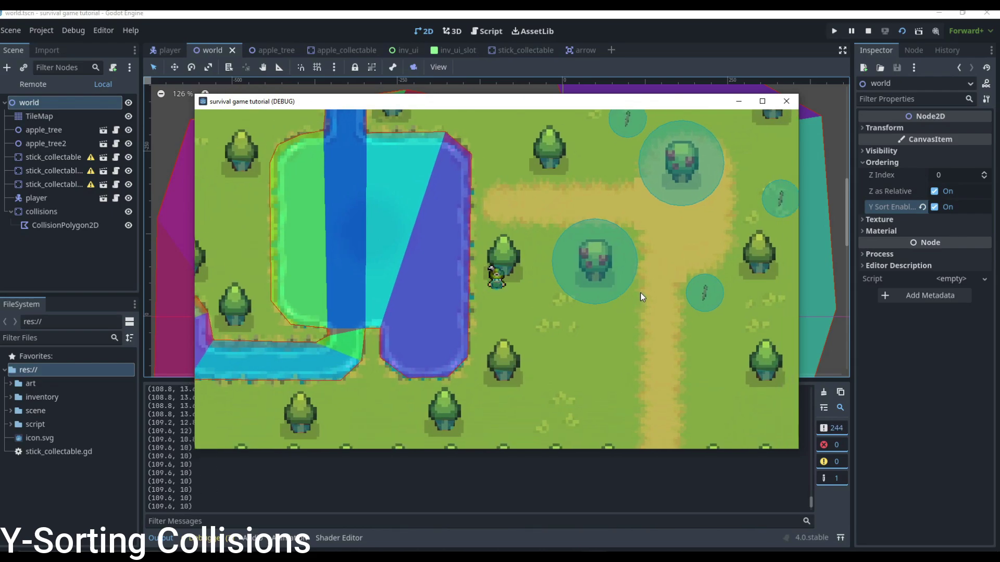
key("w")
key("d")
key("w")
key("Left")
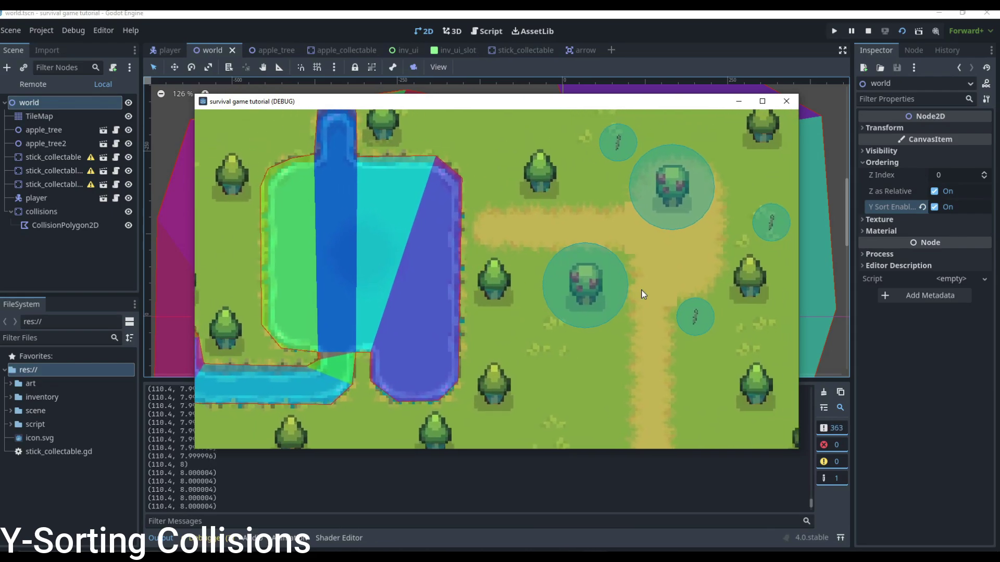
- Walk the player over to the lower apple tree and around its front to check the draw order there
key("Right")
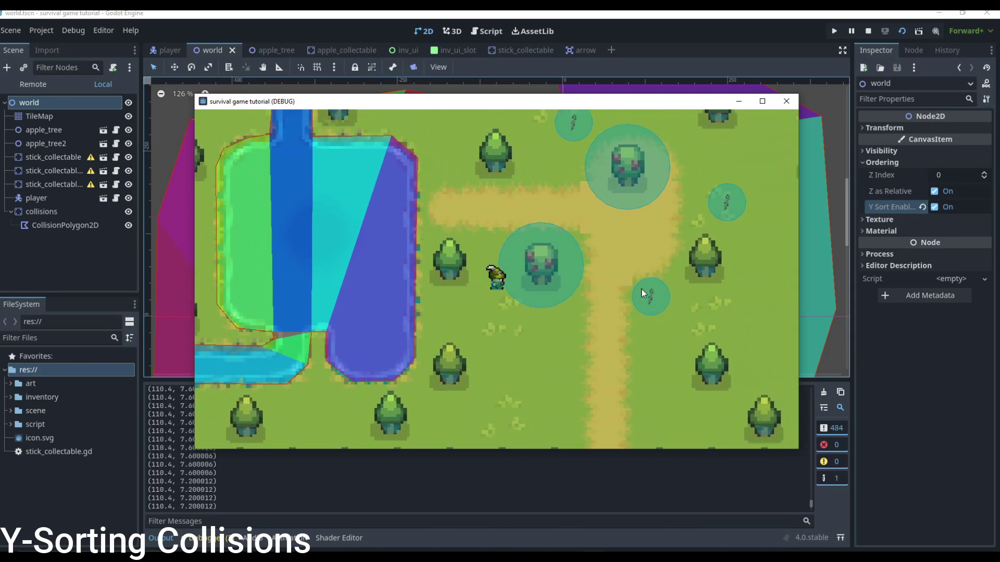
key("a")
key("s")
key("d")
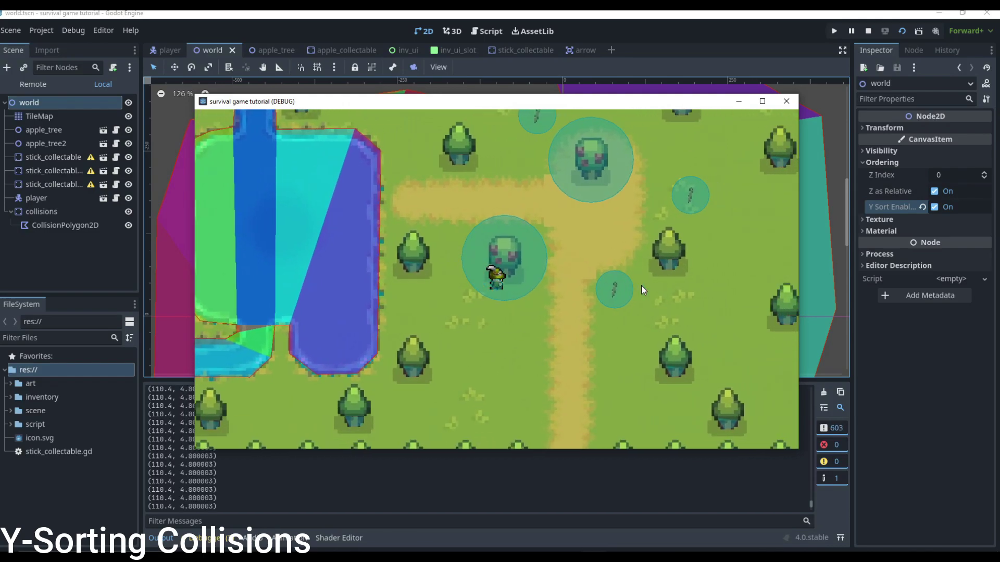
- Walk the player behind the upper apple tree and out past it to test the draw order
key("w")
key("Up")
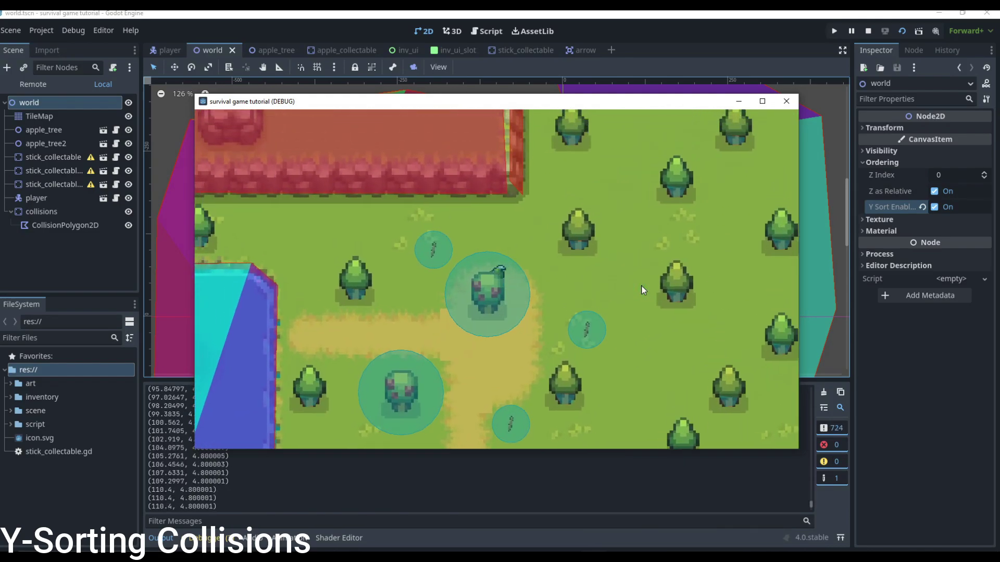
key("Down")
key("Right")
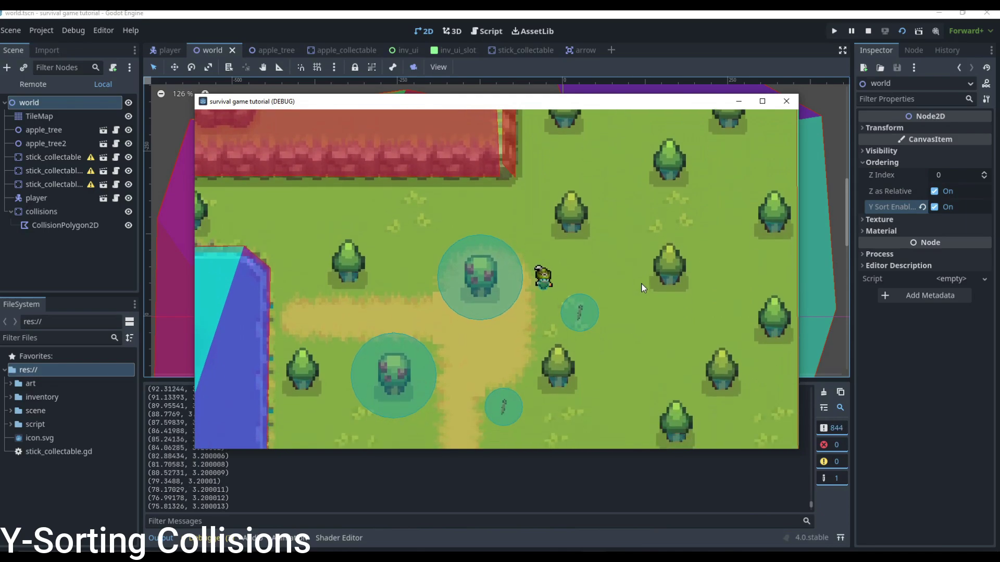
- Walk the player over the remaining sticks and up to the tree east of the path before closing the game
key("s")
key("d")
key("w")
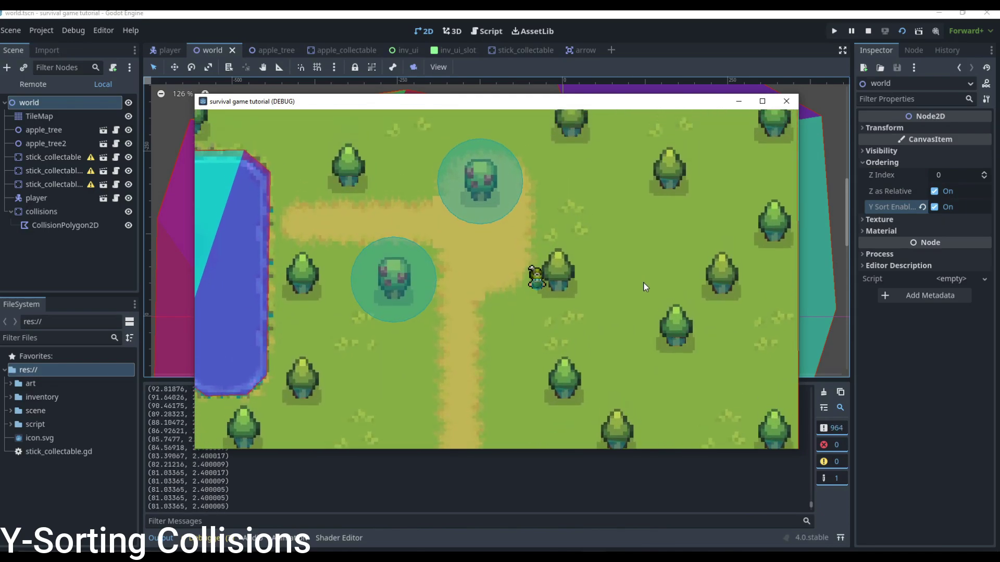
key("s")
key("a")
key("Left")
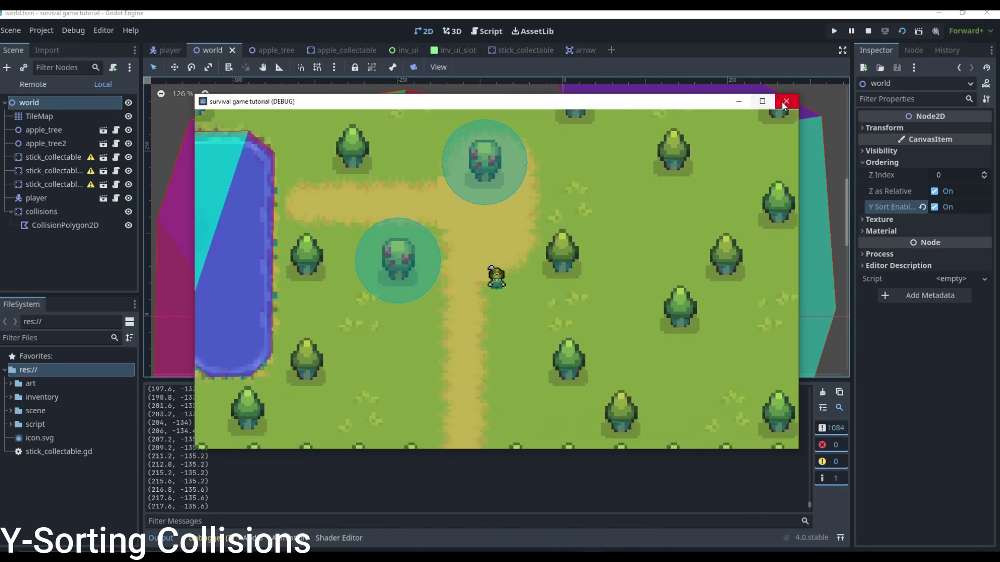
left_click(786, 101)
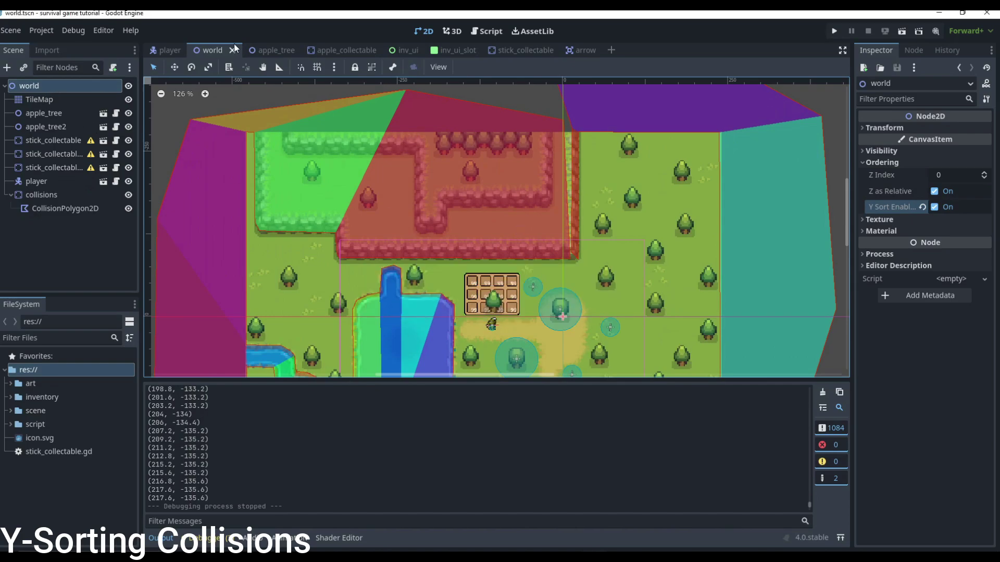
- Turn off Visible Collision Shapes in the debug options and run the game
left_click(73, 30)
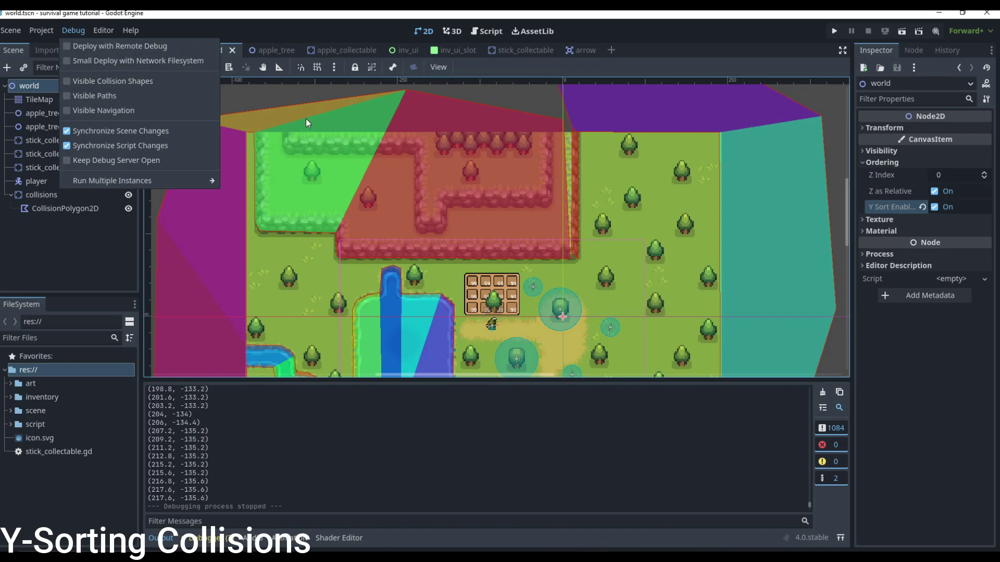
left_click(288, 96)
key("F5")
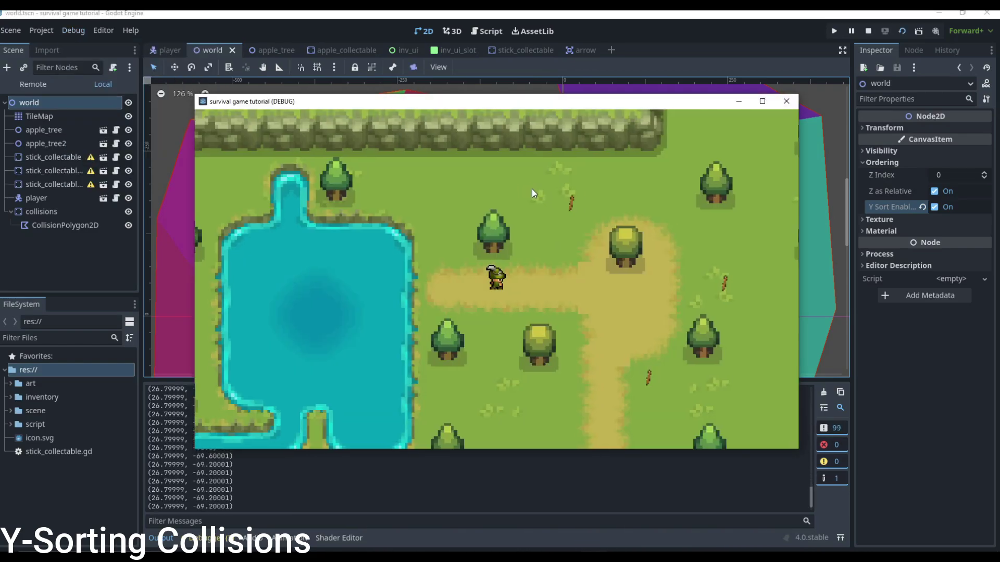
- Walk the player behind the tree beside the water and down along the shore to check sorting without collision overlays
key("Up")
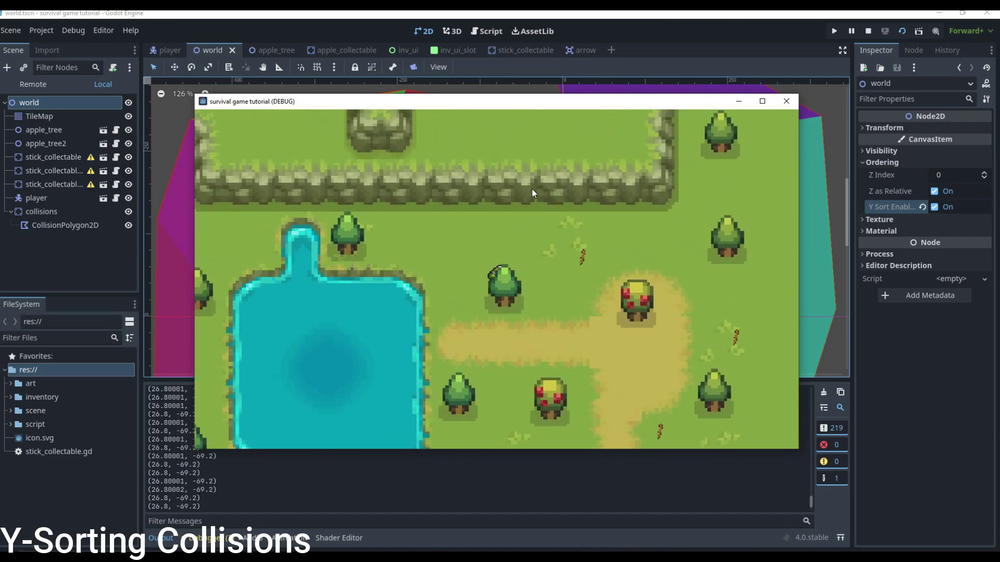
key("Left")
key("Down")
key("Left")
key("Down")
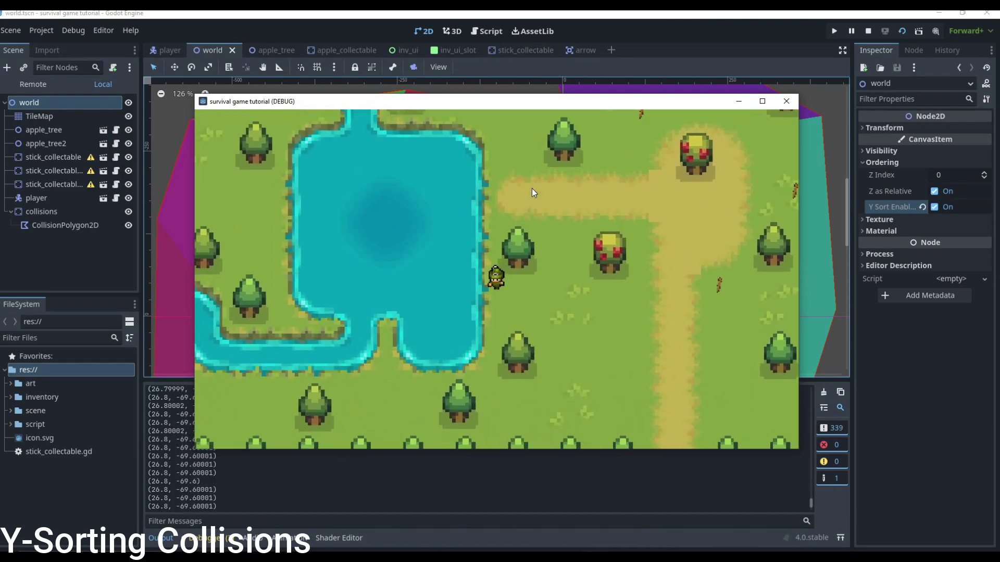
- Walk the player down to the lower tree line and back and forth among its front treetops
key("Down")
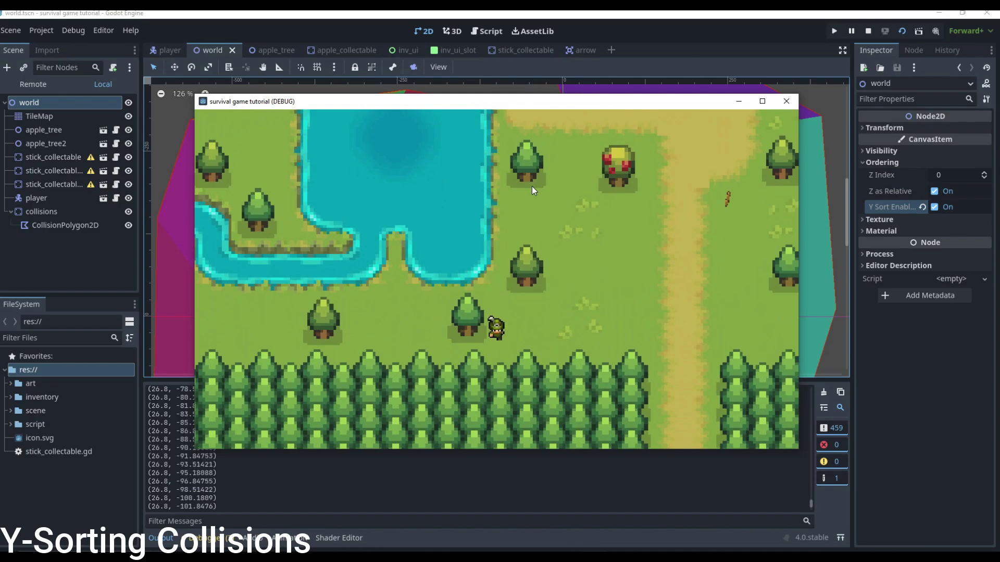
key("Down")
key("Right")
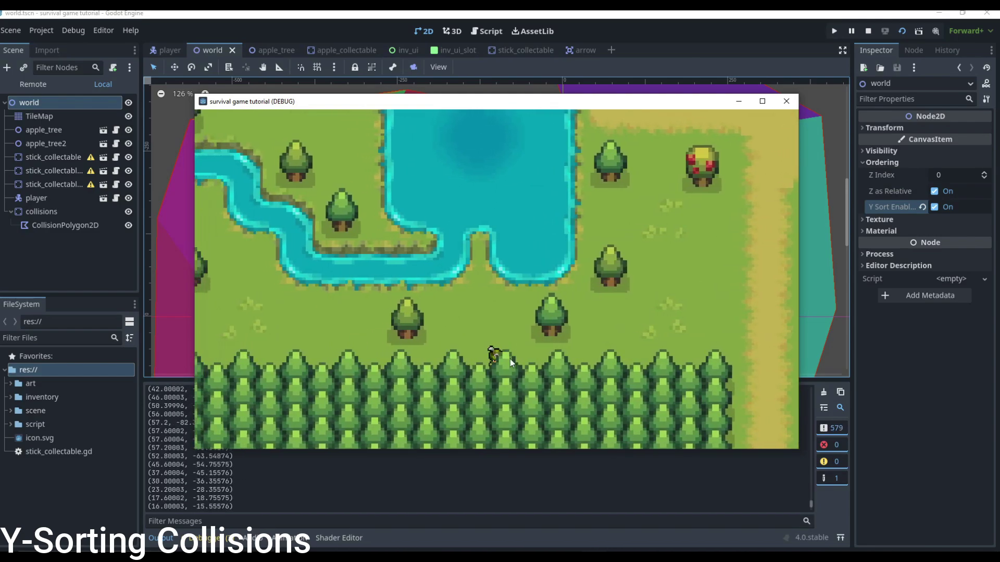
key("Right")
key("Left")
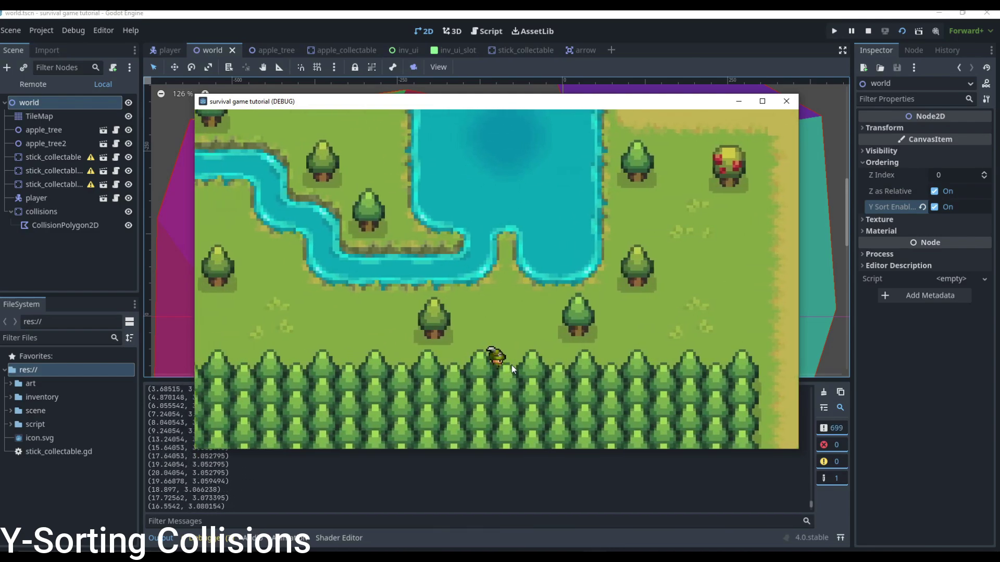
key("Right")
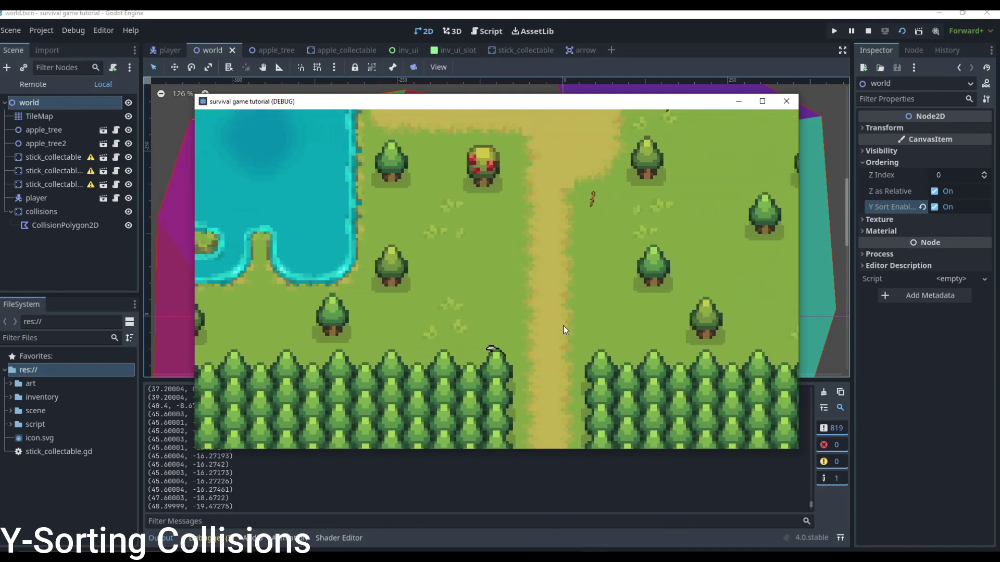
- Test the collisions on both edges of the path gap through the lower tree line, and close the game
key("d")
key("s")
key("w")
key("d")
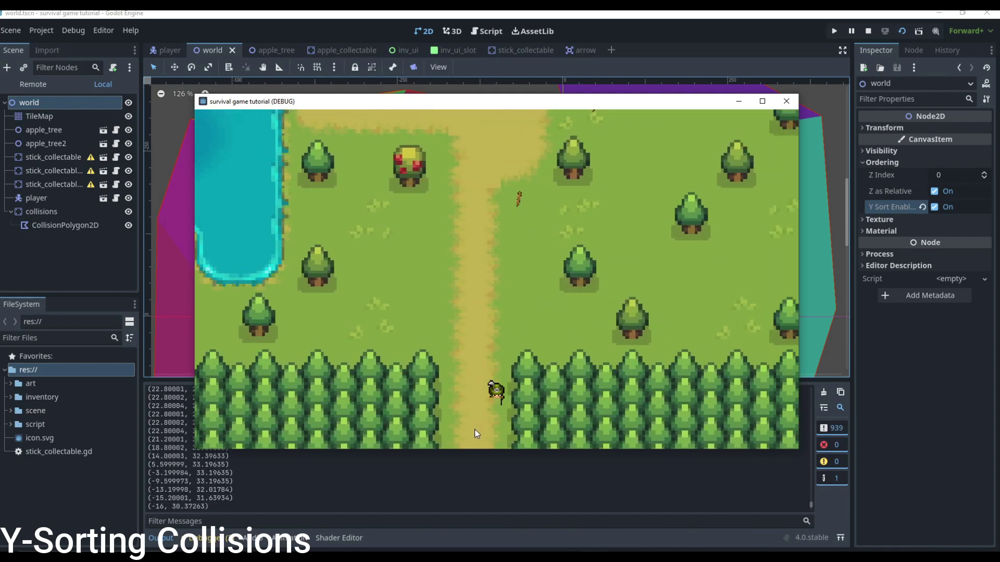
key("s")
key("a")
key("d")
key("w")
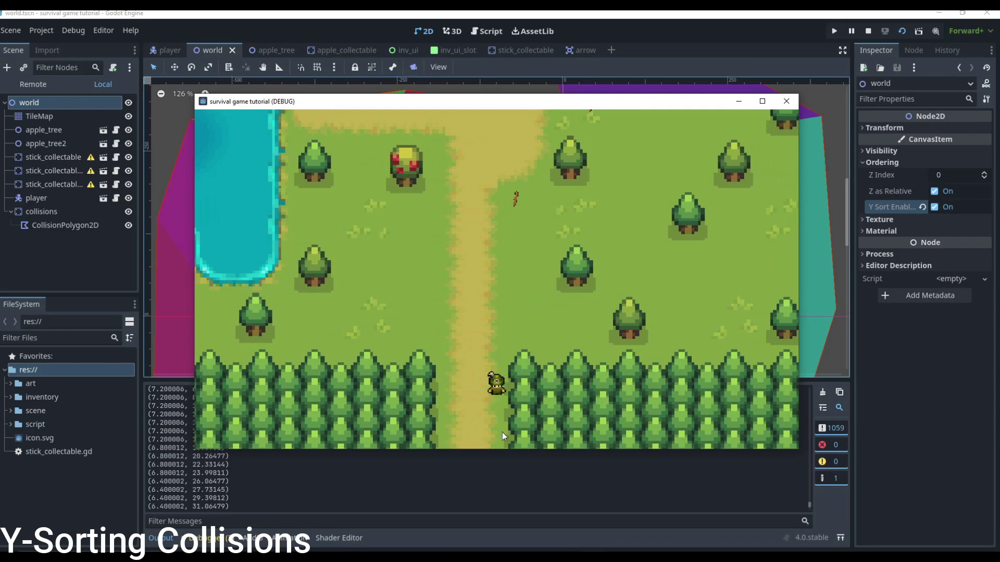
key("Left")
left_click(786, 101)
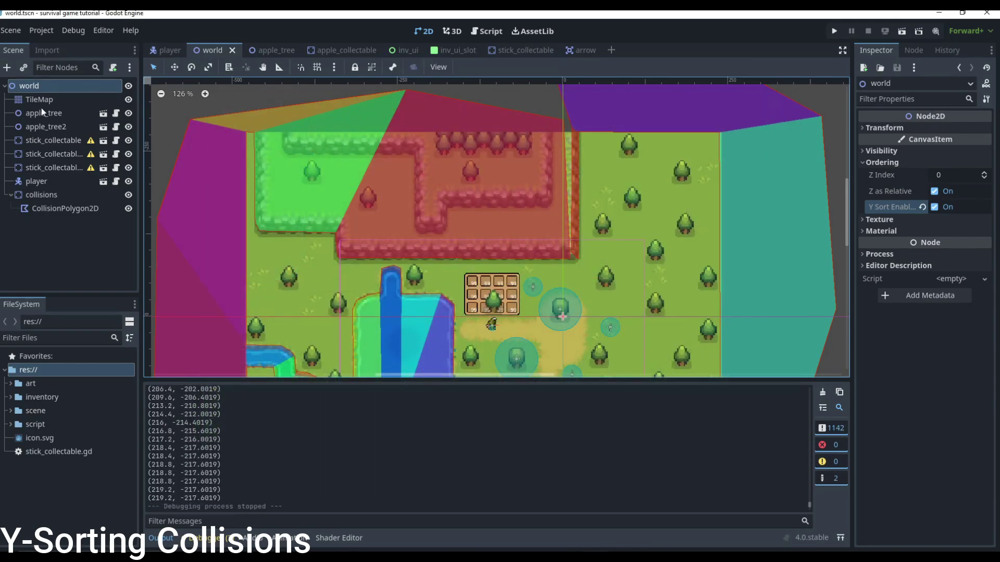
- Select the TileMap and examine the lower tree line around the path opening
left_click(47, 100)
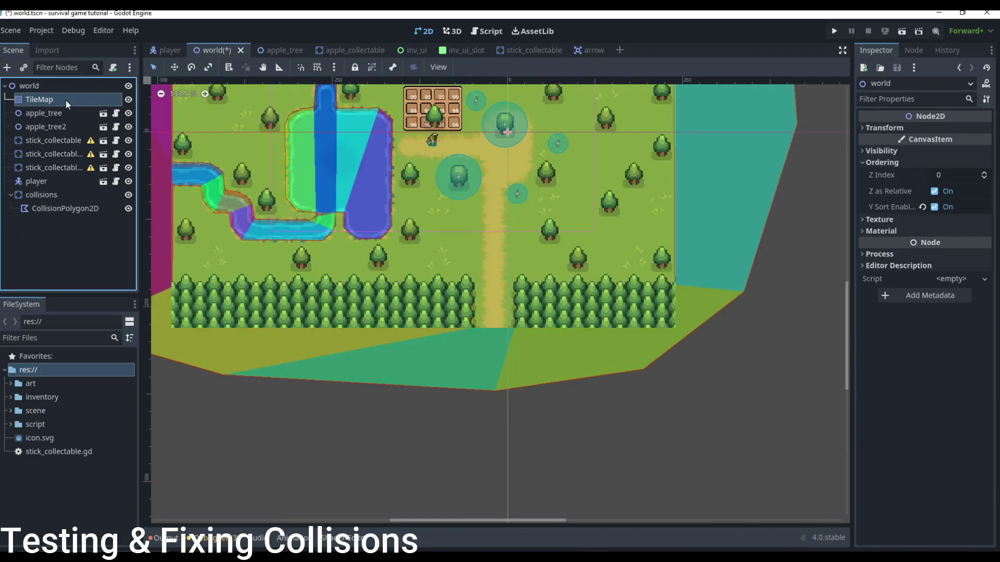
left_click(65, 100)
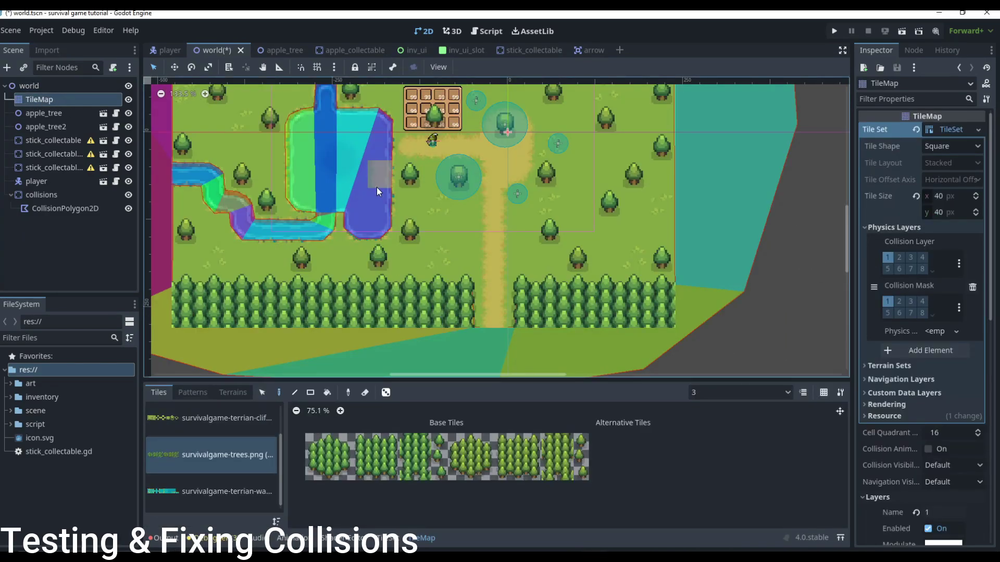
scroll(377, 186, "down", 1)
left_click(48, 87)
scroll(520, 234, "up", 7)
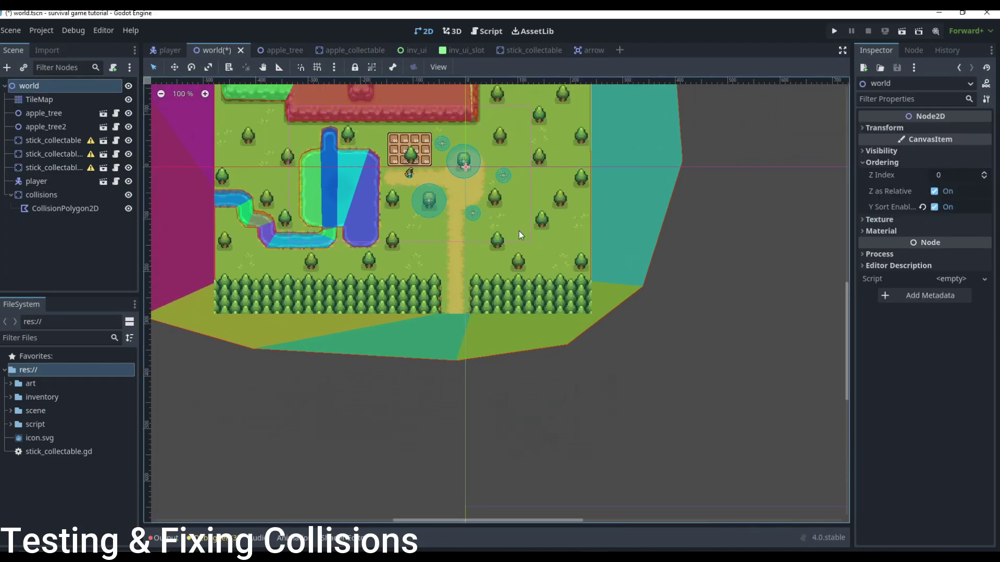
left_click(68, 103)
scroll(213, 228, "up", 5)
scroll(573, 339, "down", 2)
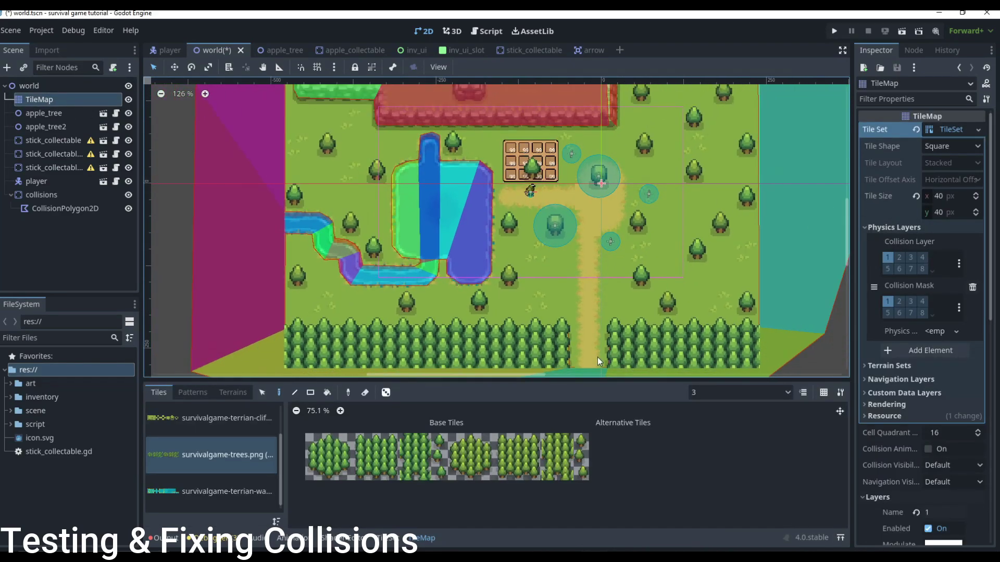
- Try erasing tiles where the path crosses the lower tree line and switch the TileMap to layer 1
scroll(624, 372, "up", 3)
left_click(709, 393)
left_click(708, 437)
right_click_drag(610, 350, 582, 345)
left_click(695, 398)
left_click(707, 410)
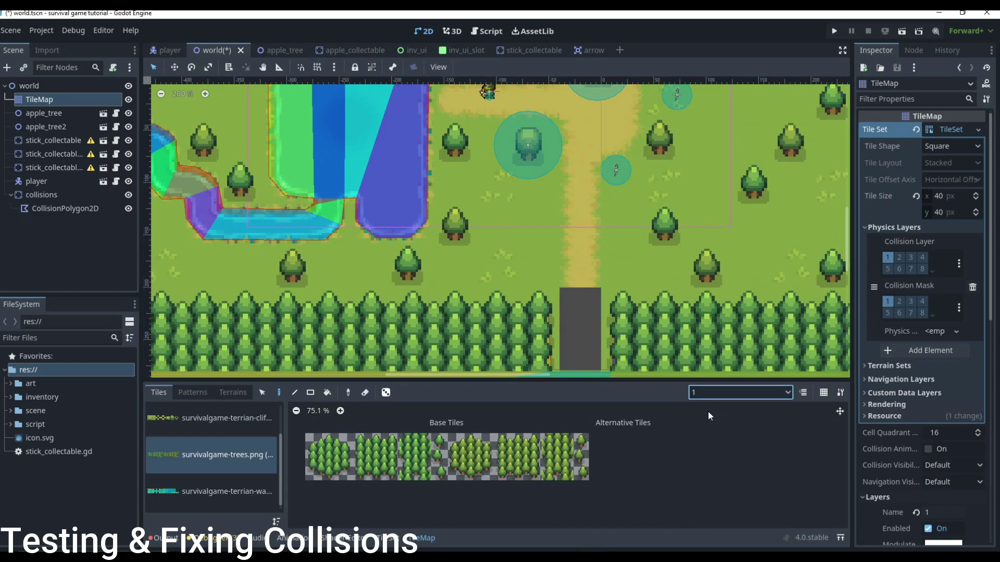
scroll(656, 286, "down", 2)
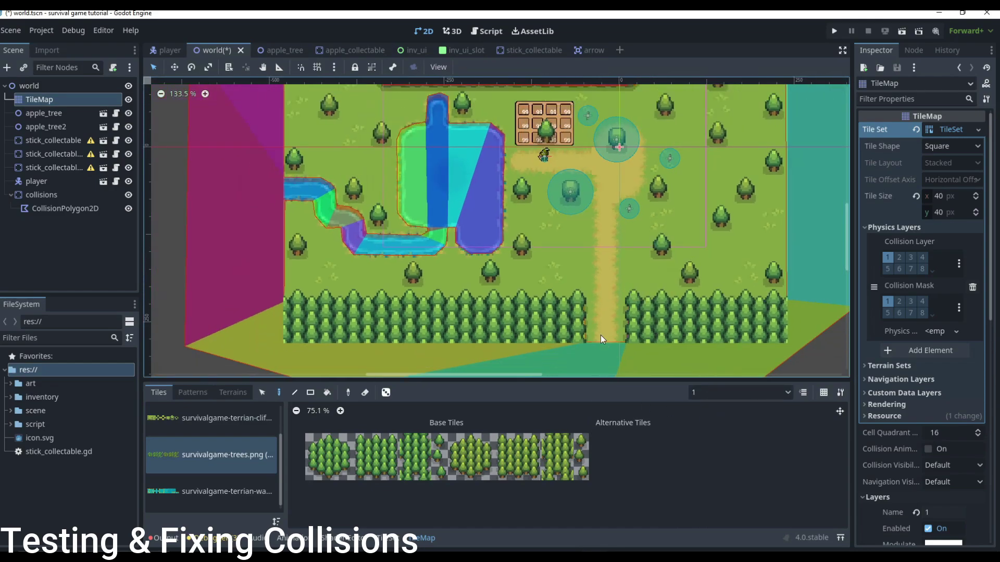
- Switch the TileMap to layer 2, save the world scene and run it again
key("ctrl+s")
left_click(690, 395)
left_click(700, 423)
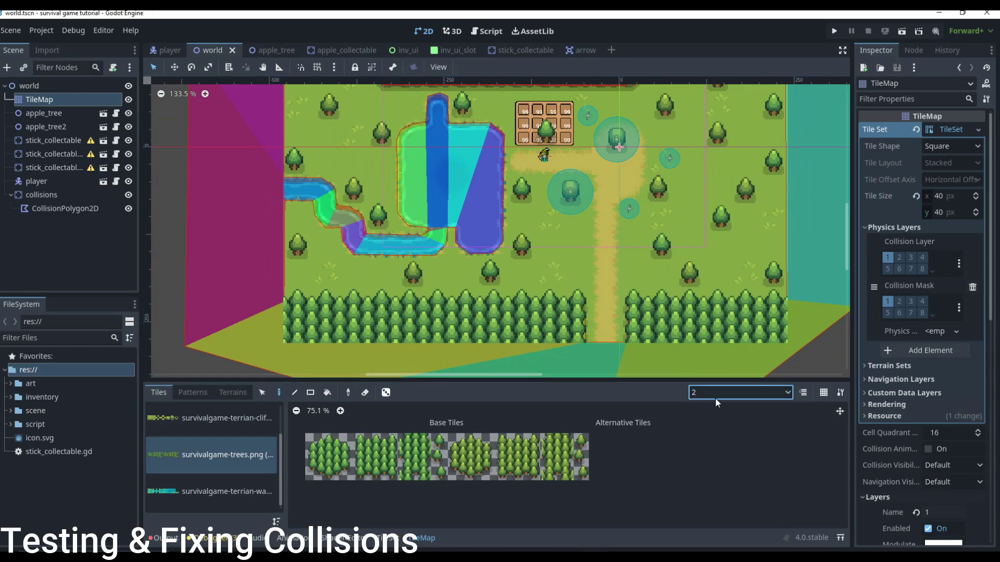
left_click(715, 397)
left_click(32, 88)
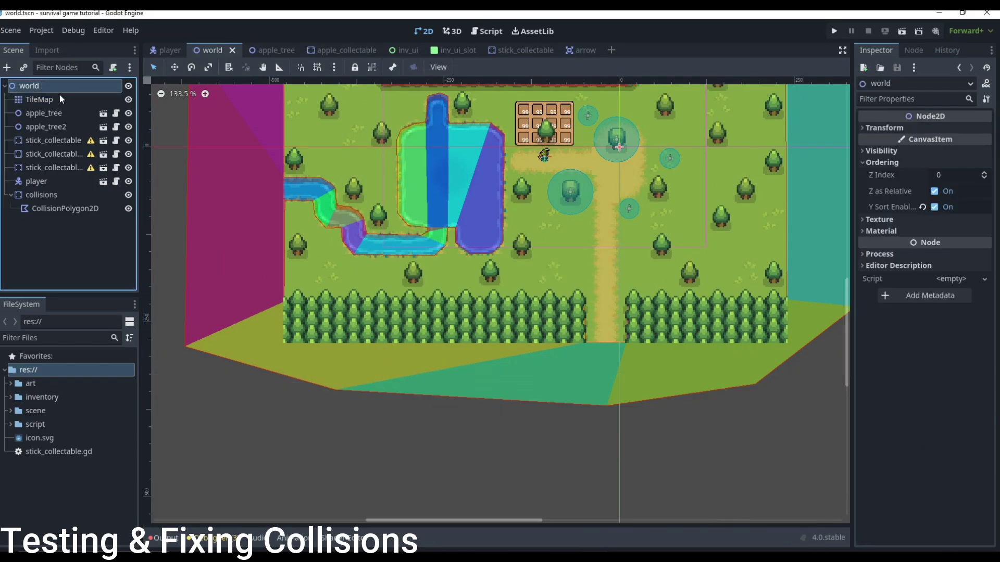
key("ctrl+s")
key("F6")
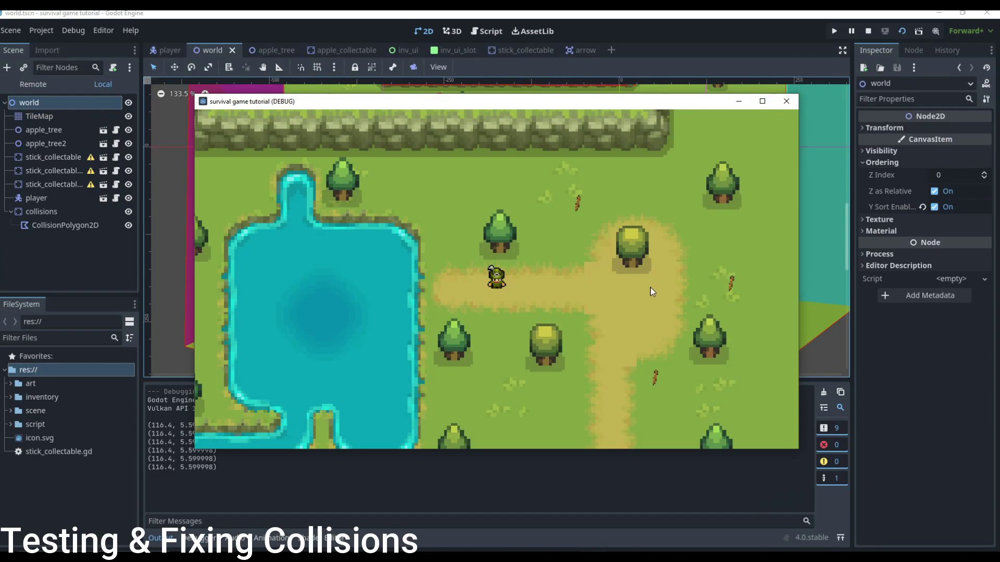
- Walk the player around the tree above the west end of the path to retest its draw order and trunk collision
key("d")
key("w")
key("a")
key("w")
key("a")
key("s")
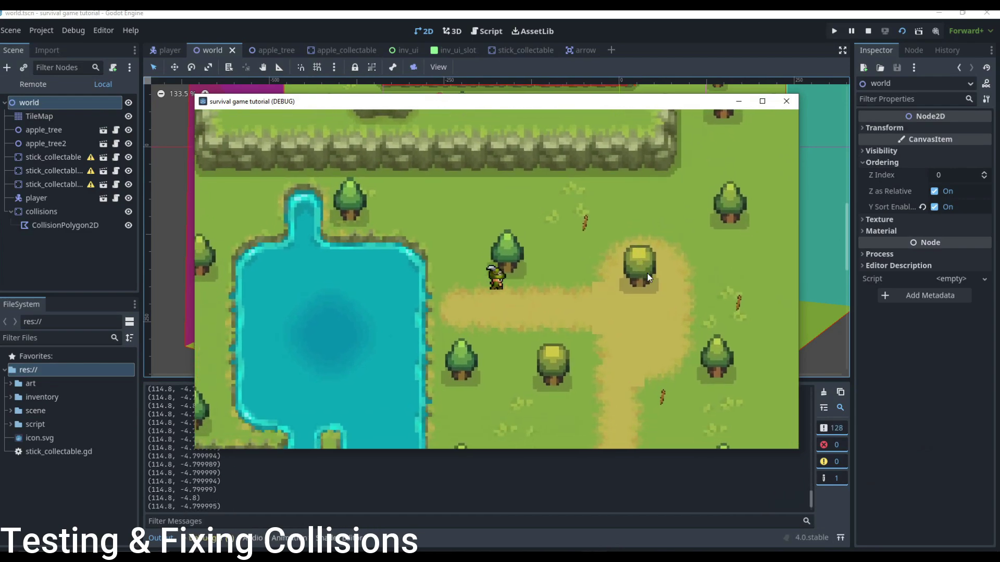
- Walk the player down to the front of the lower apple tree
key("d")
key("a")
key("s")
key("a")
key("s")
key("d")
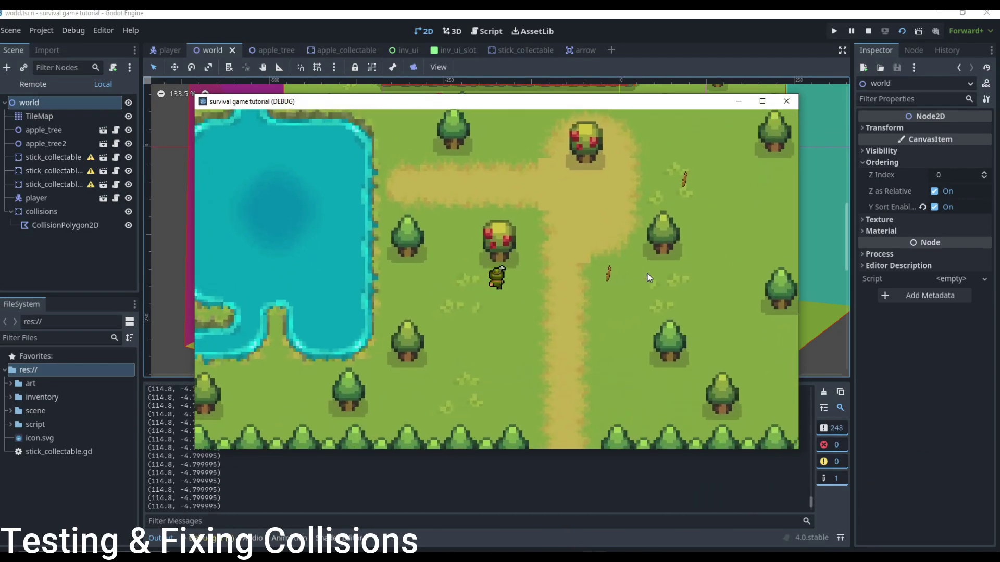
- Walk the player around the sides and against the trunk of the lower apple tree to check its collision and sorting
key("a")
key("w")
key("d")
key("a")
key("s")
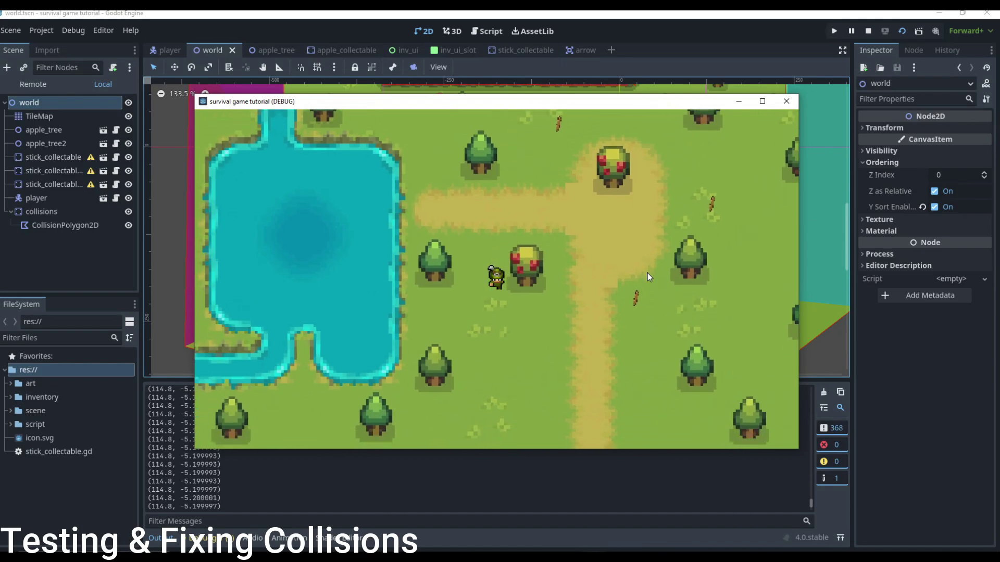
key("d")
key("a")
key("Up")
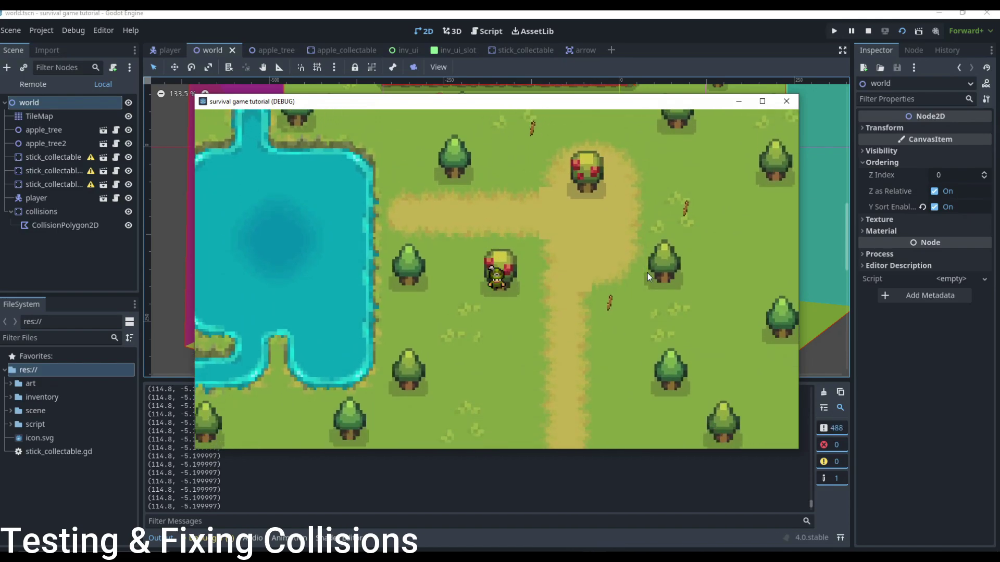
- Walk the player down the path into the tree line opening, and back out among the treetops to its west
key("Right")
key("Down")
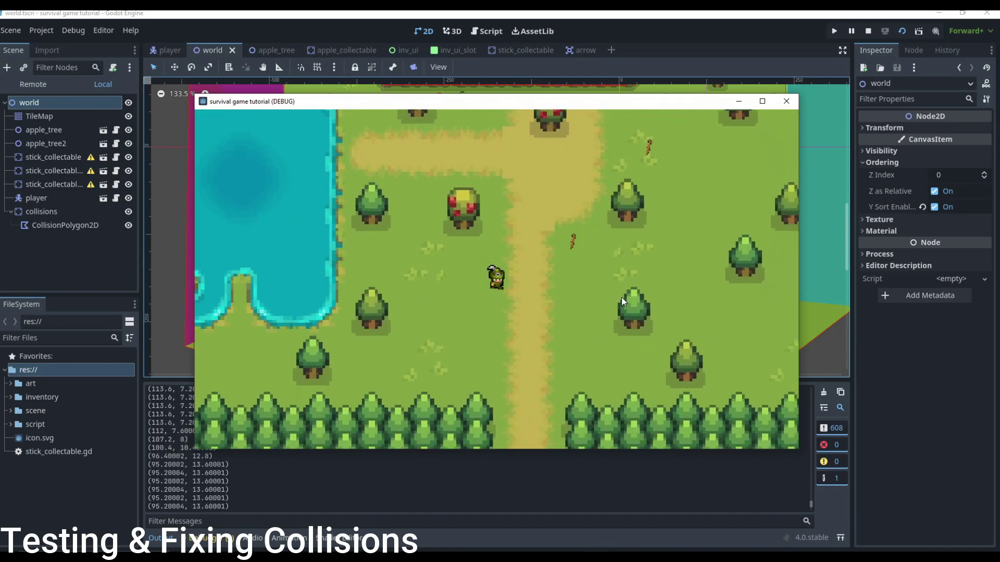
key("d")
key("a")
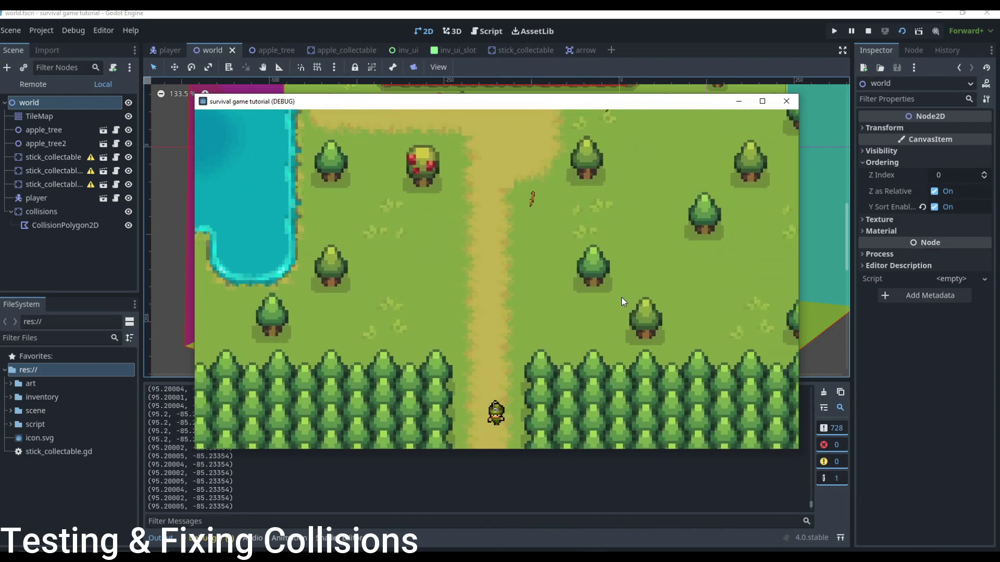
key("d")
key("w")
key("a")
key("Left")
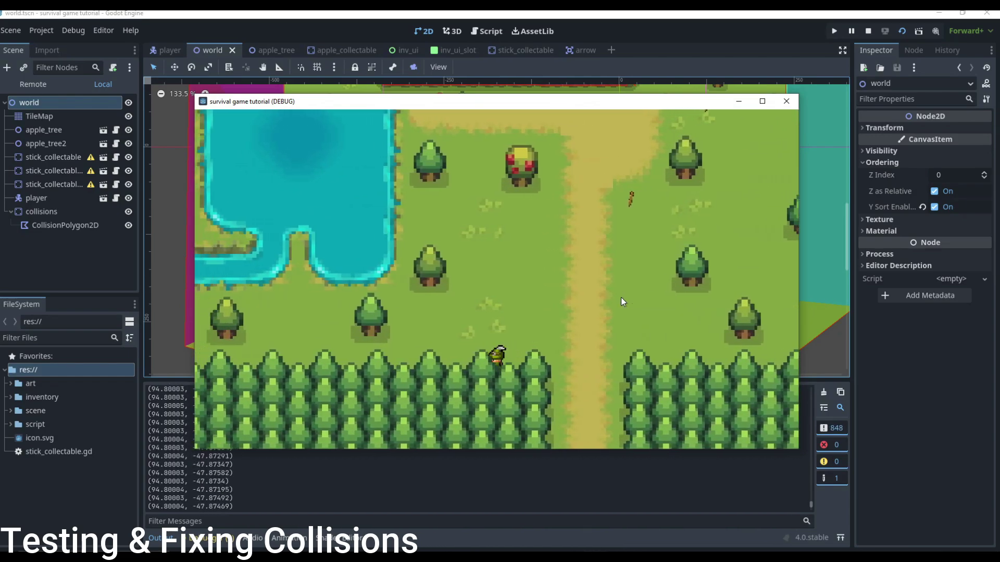
- Walk the player past the tree below the water back to the lower apple tree, and close the game
key("Up")
key("Left")
key("Right")
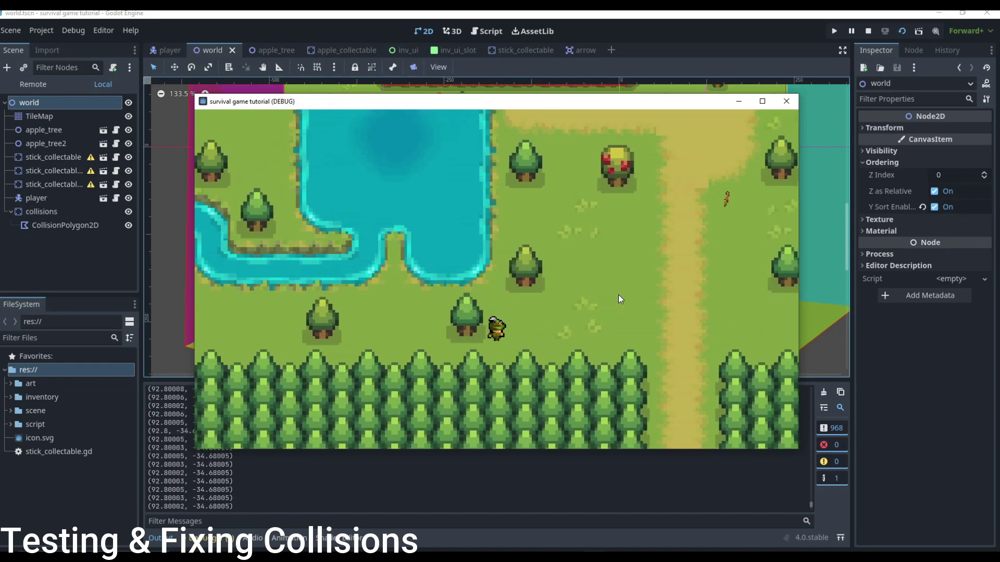
key("Up")
key("Right")
key("Up")
key("Down")
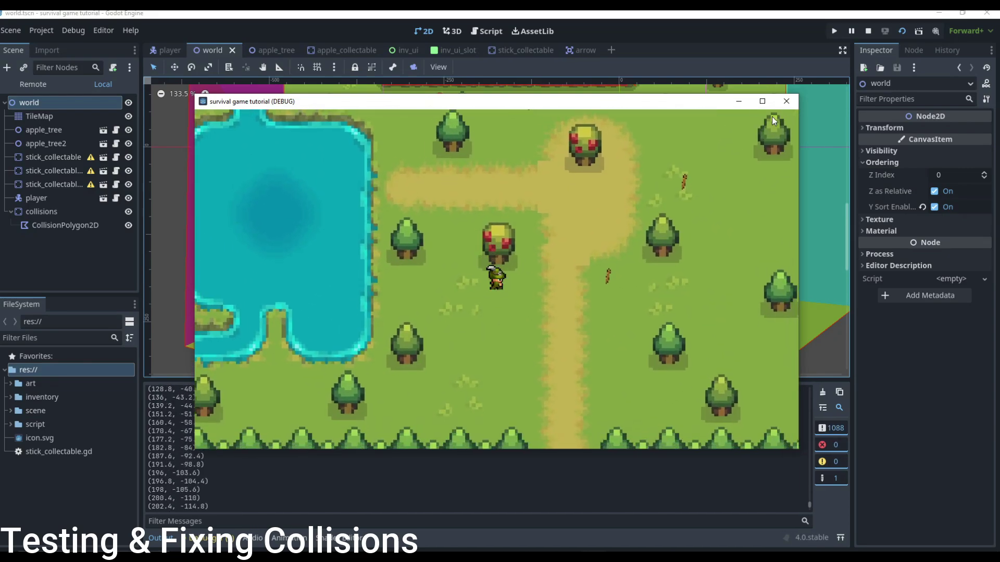
left_click(786, 101)
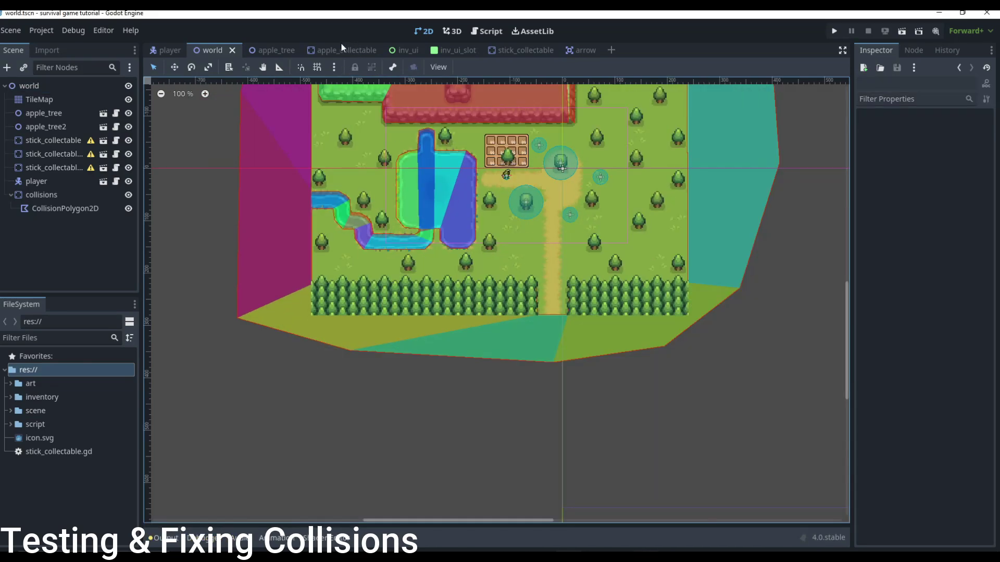
- In the apple_tree scene, add a StaticBody2D under the root node and rename it collision
left_click_drag(255, 50, 83, 108)
left_click(26, 85)
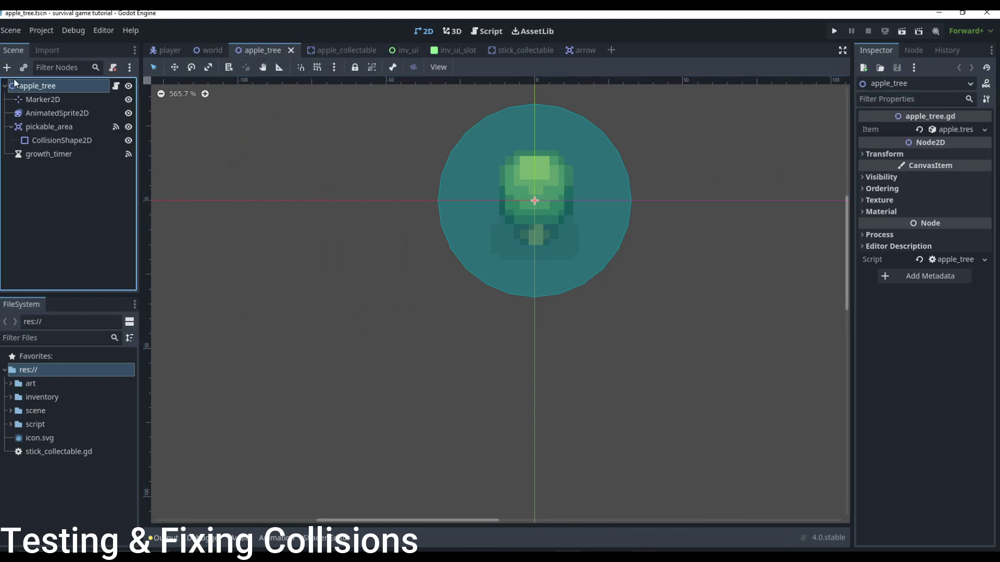
key("ctrl+a")
type("stat")
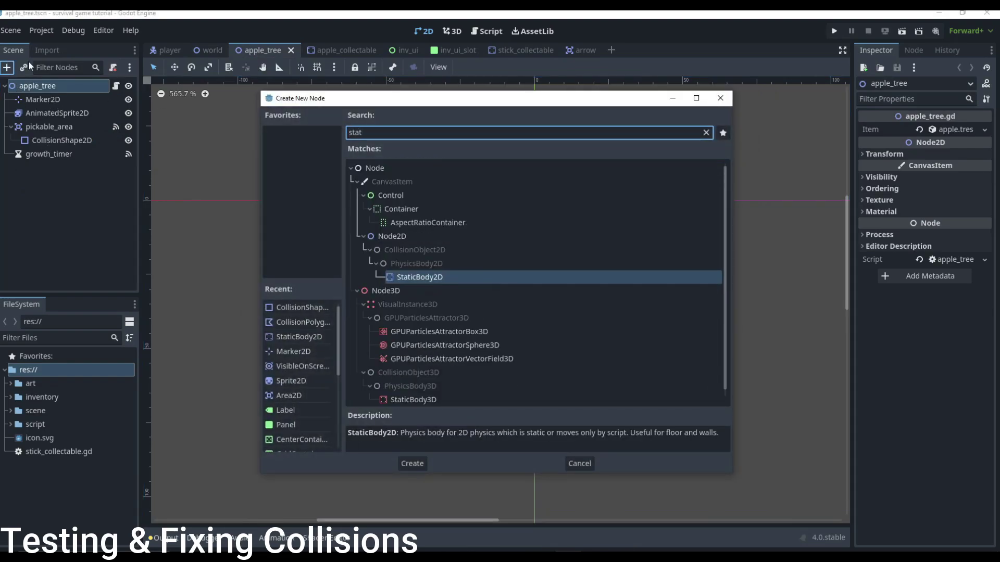
key("Return")
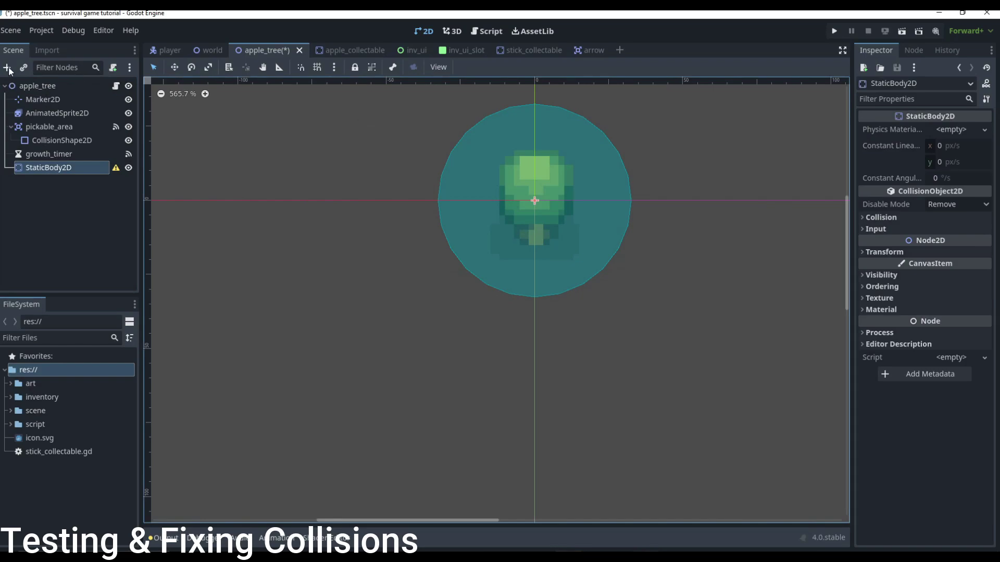
double_click(50, 170)
key("ctrl+a")
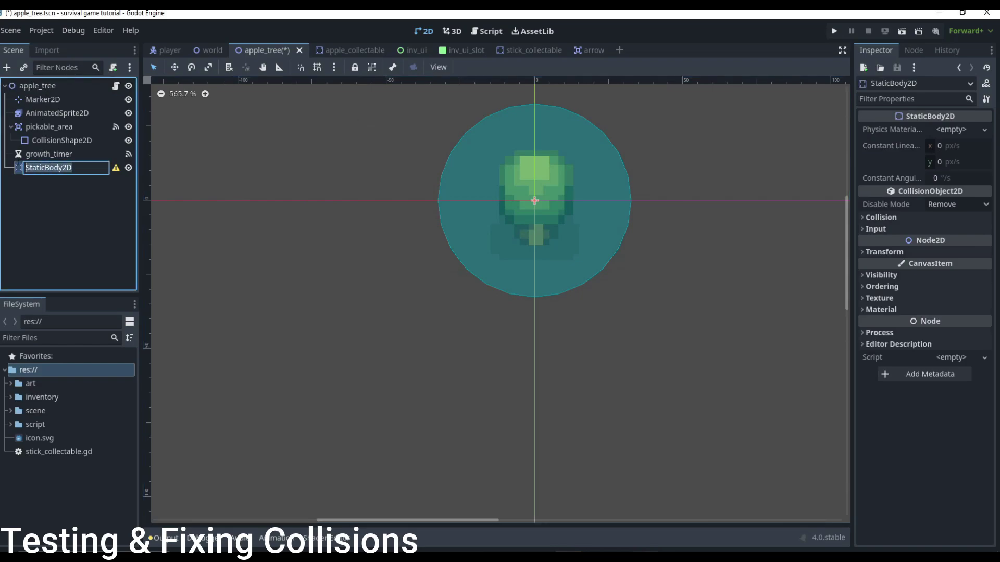
type("collision")
key("Return")
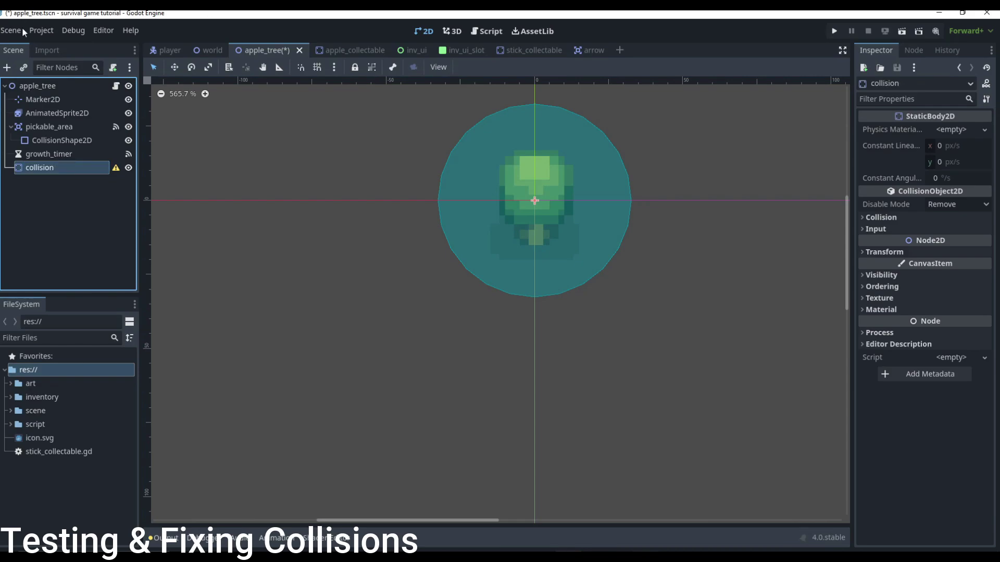
- Give the collision body a CollisionShape2D with a circle shape, place it over the tree's trunk, and save the scene
left_click(11, 68)
type("llision")
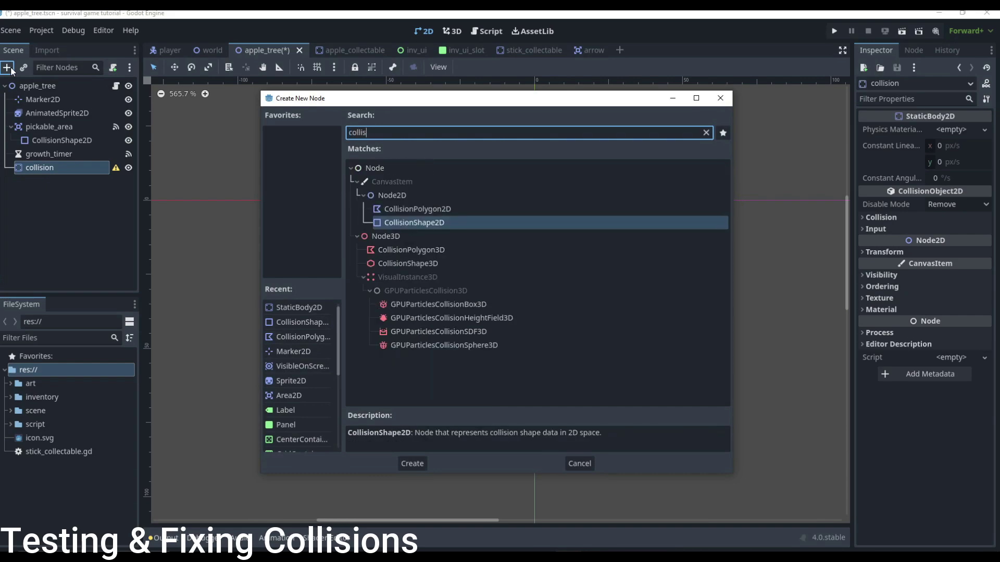
key("Return")
left_click(950, 129)
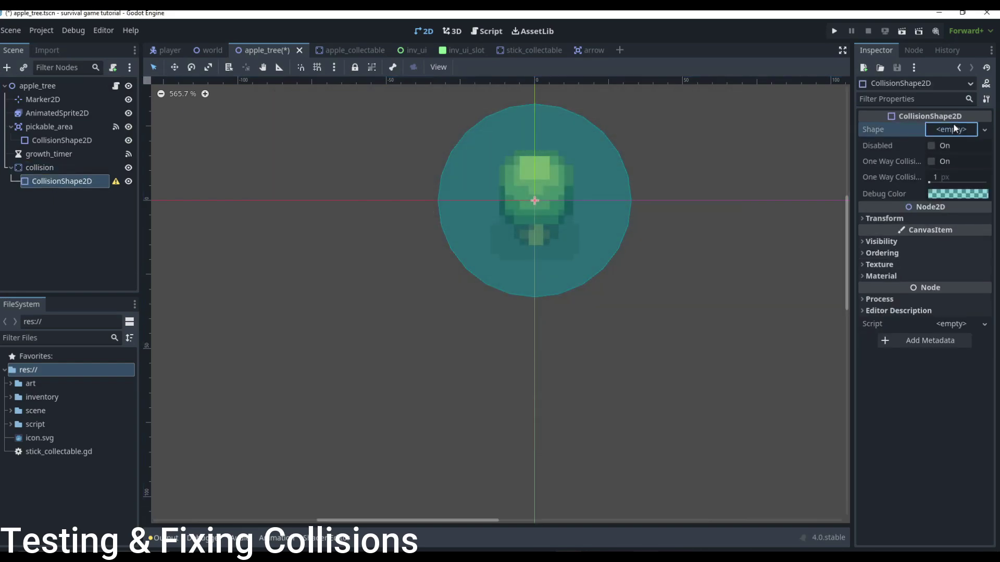
left_click(932, 189)
left_click_drag(564, 201, 533, 238)
key("ctrl+s")
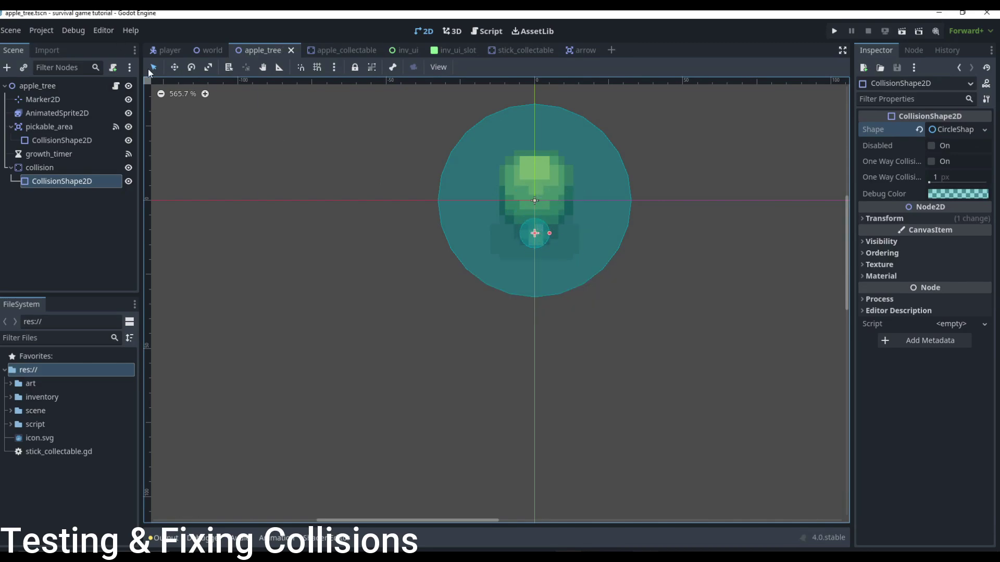
- Save the world scene, run the game, and walk the player to the west side of the upper apple tree
left_click(208, 48)
key("ctrl+s")
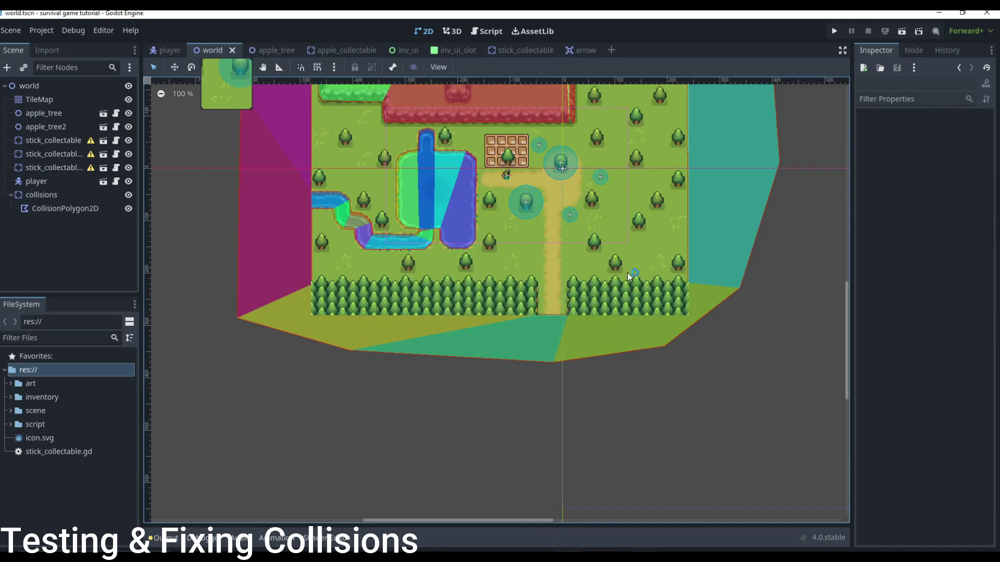
key("d")
key("w")
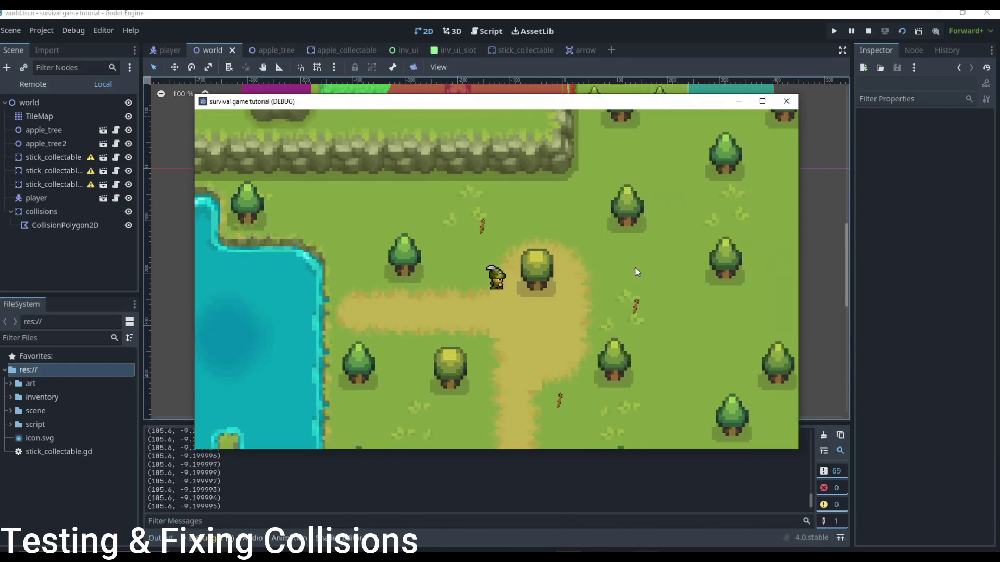
key("s")
key("d")
key("w")
key("a")
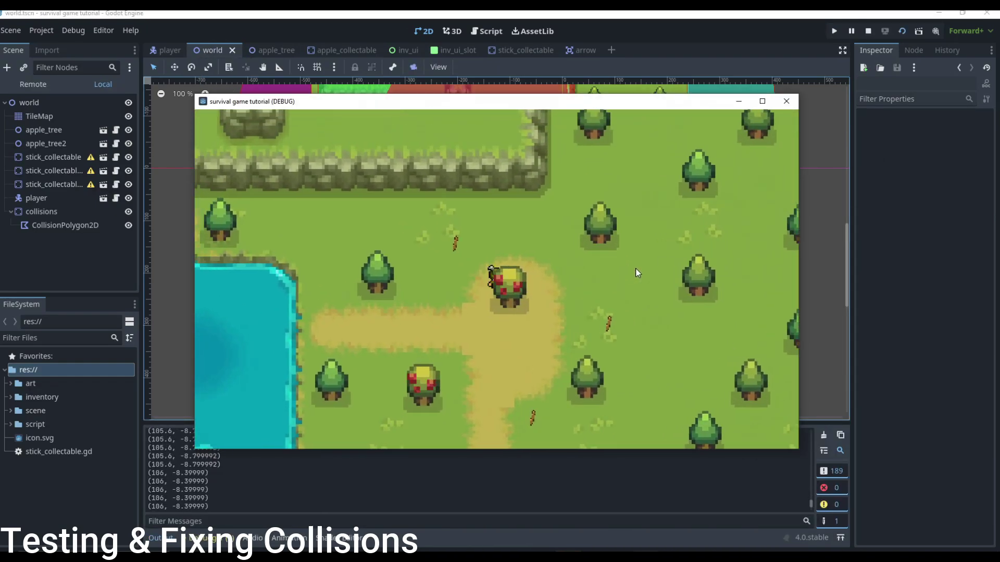
- Walk the player between the front and west side of the upper apple tree to test its trunk collision and sorting
key("s")
key("d")
key("w")
key("a")
key("s")
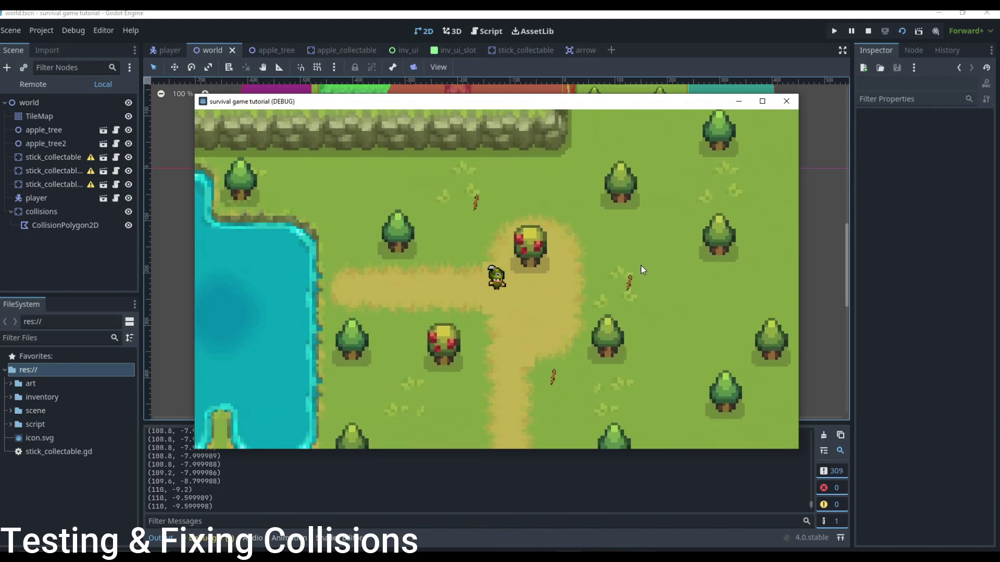
key("d")
key("w")
key("s")
key("w")
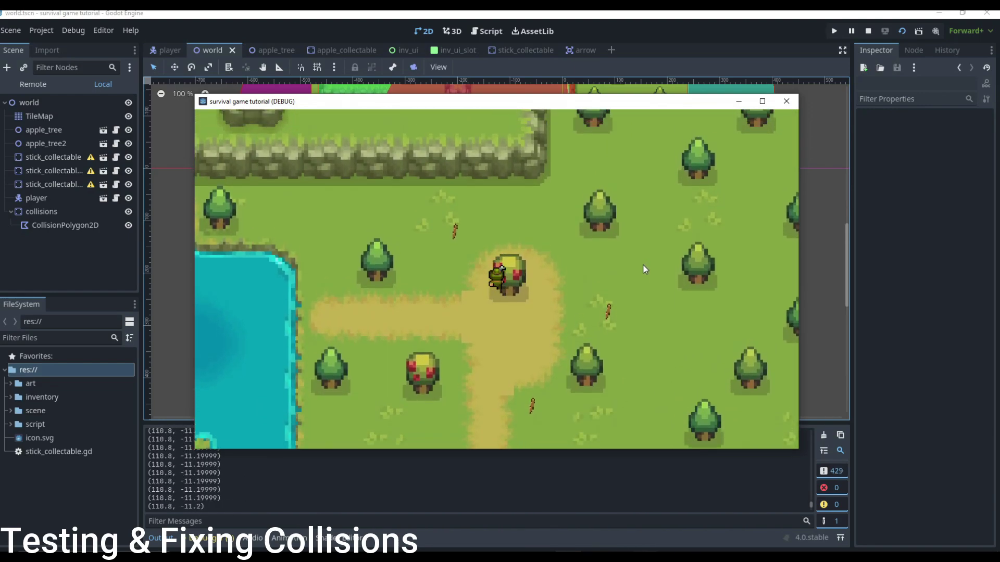
key("w")
key("s")
key("w")
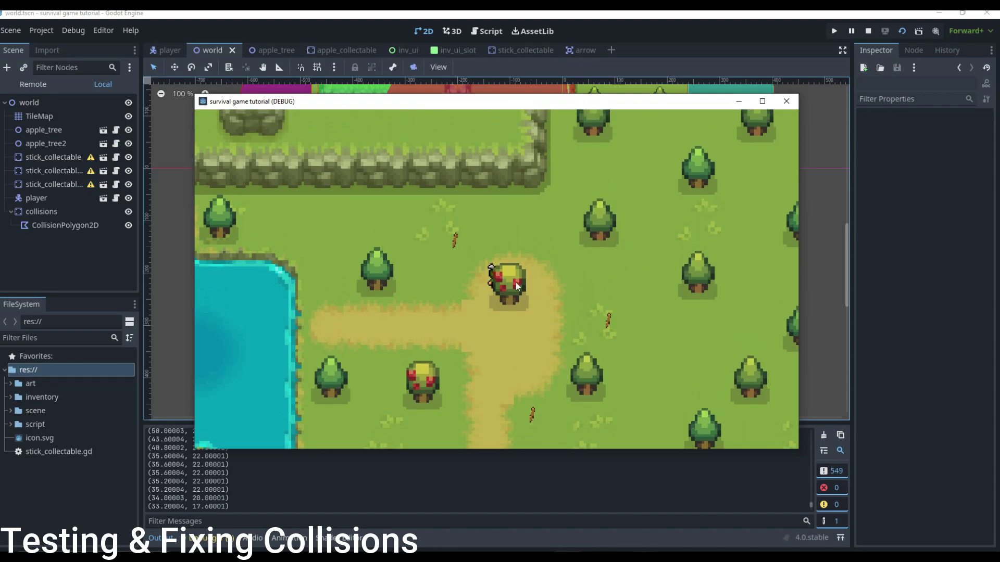
- Walk the player around and behind the upper apple tree to check that the treetop covers the player
key("a")
key("s")
key("w")
key("d")
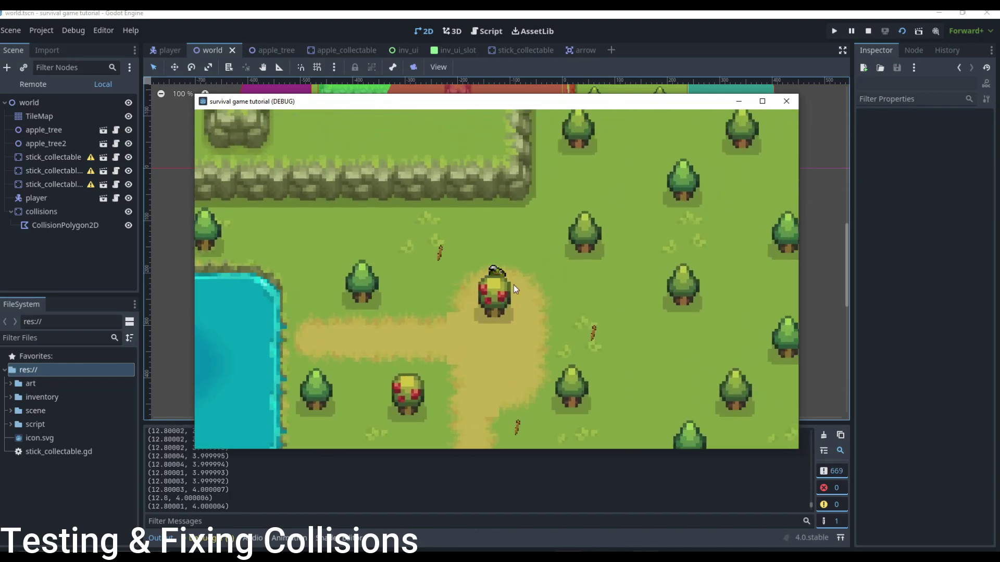
key("s")
key("a")
key("s")
key("w")
key("d")
key("Up")
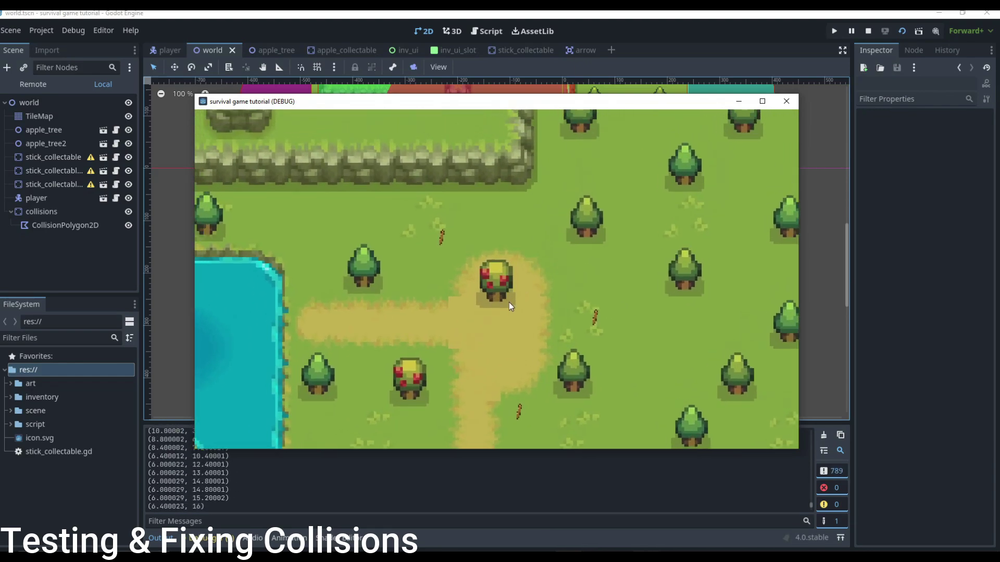
- Walk the player down to the lower apple tree and push against its trunk to test the collision
key("Down")
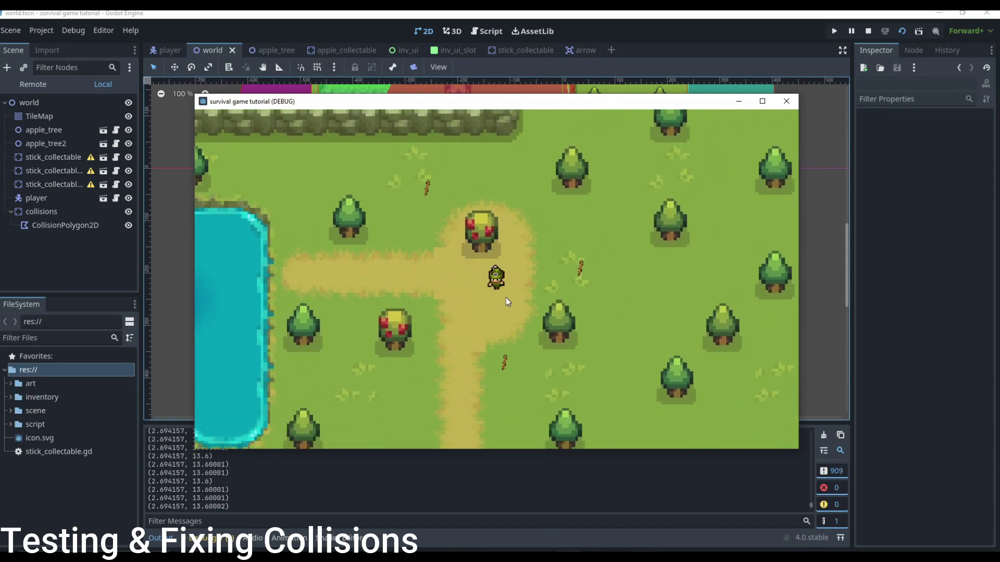
key("Left")
key("w")
key("d")
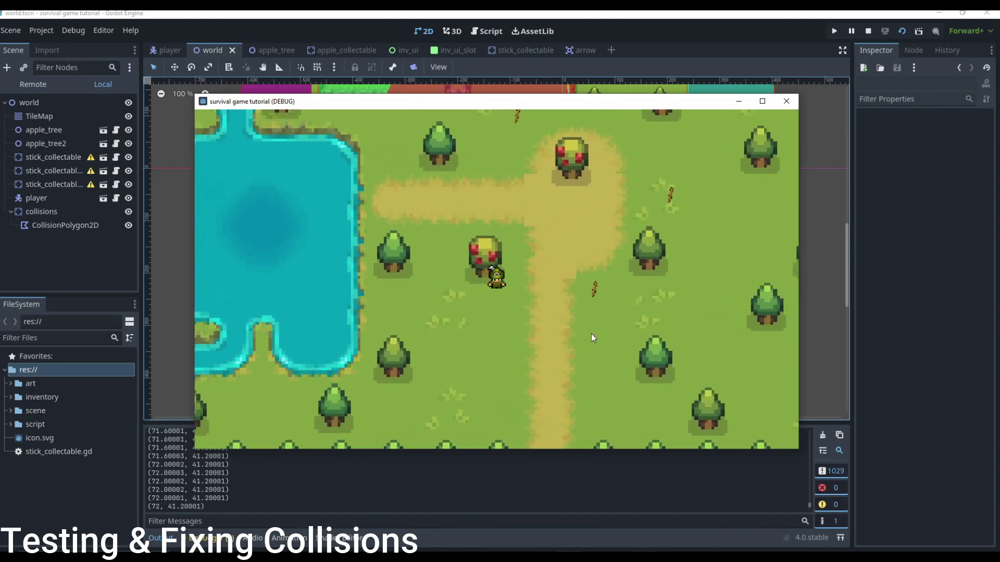
key("s")
key("a")
key("d")
key("w")
- Collect the two sticks east of the path, and walk the player back west past the upper apple tree
key("Right")
key("Up")
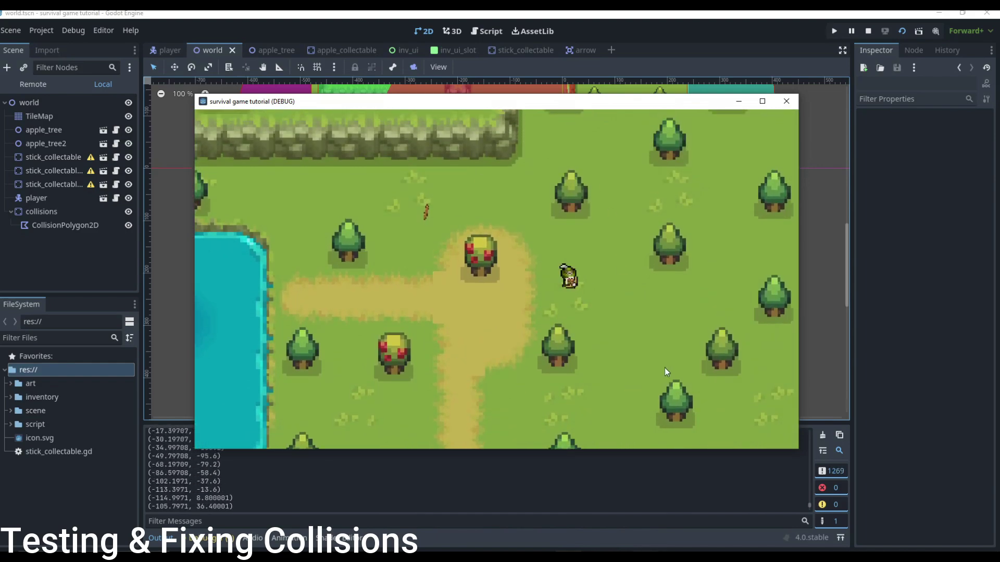
key("Left")
key("Down")
key("a")
key("w")
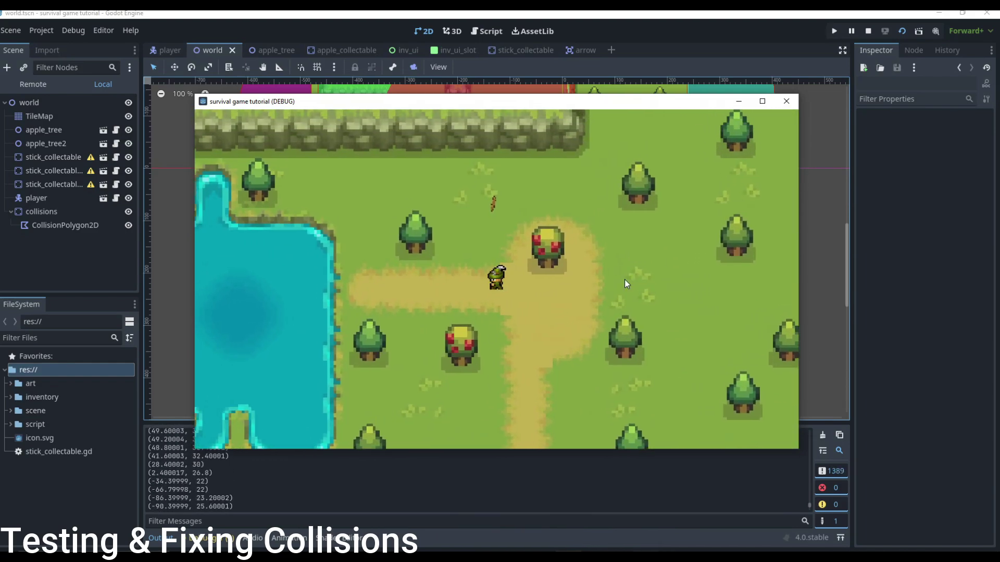
- Walk the player south past the lower apple tree towards the tree beside the lake's lower corner, and close the game
key("d")
key("s")
key("a")
key("s")
key("Left")
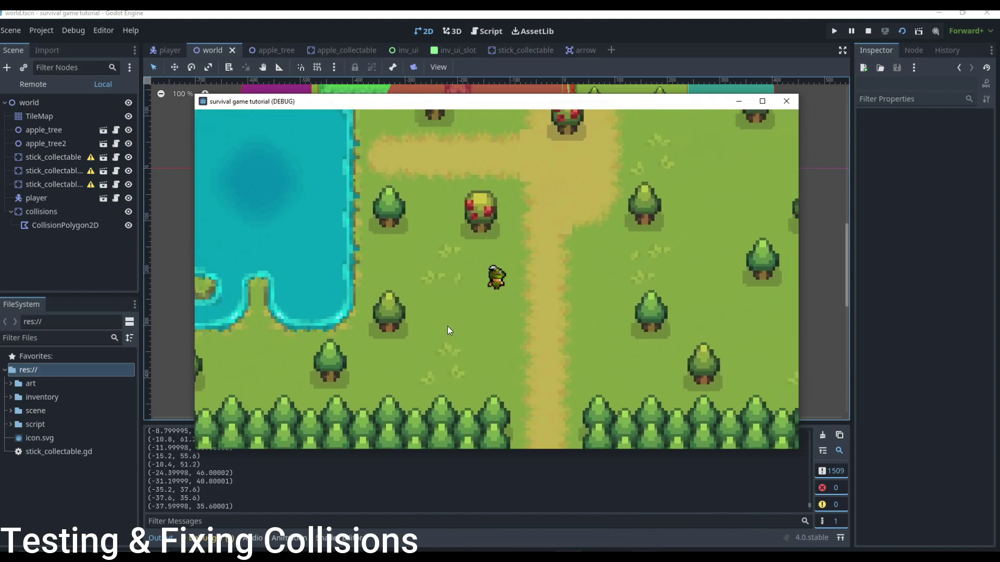
key("Up")
key("Down")
key("Right")
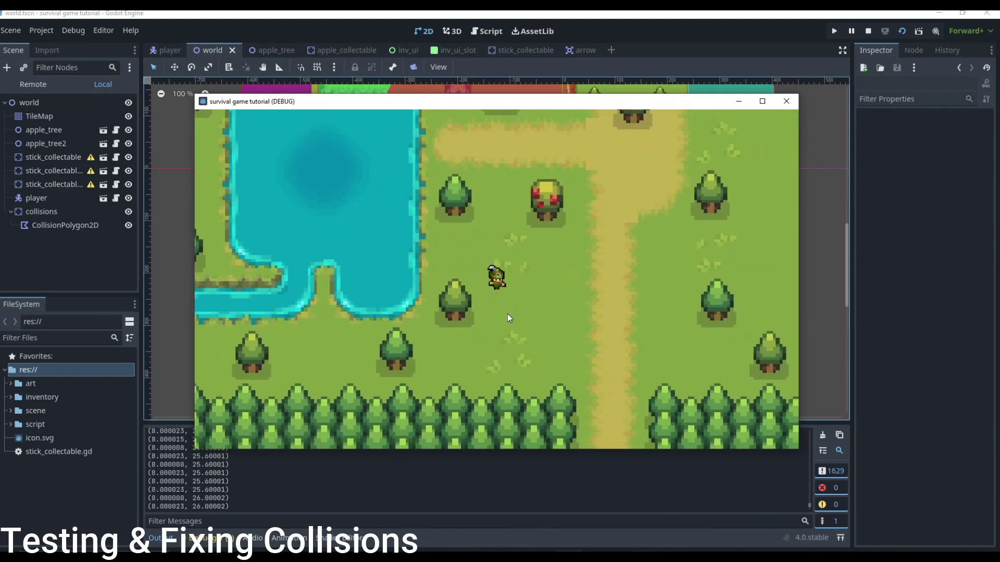
key("w")
key("a")
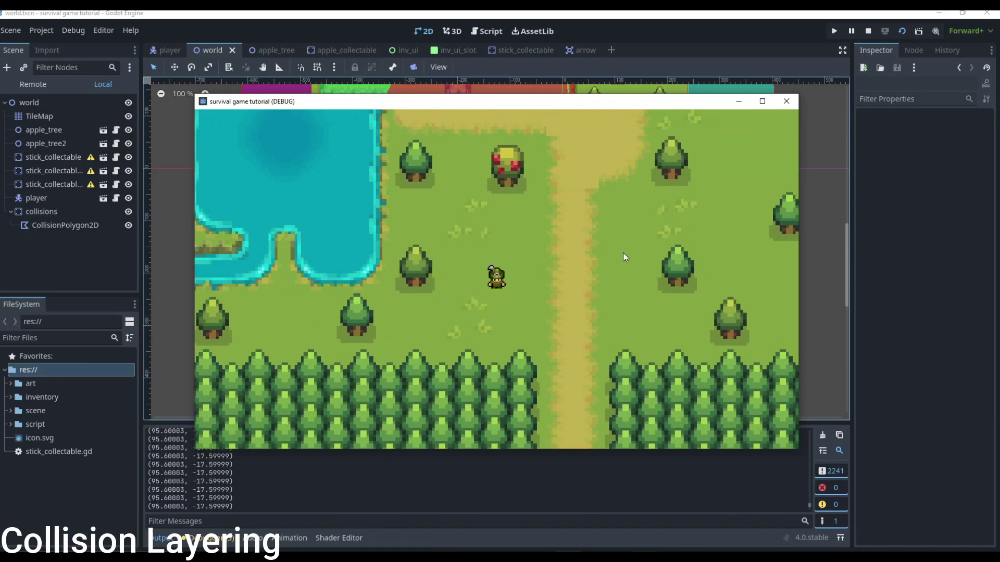
left_click(786, 101)
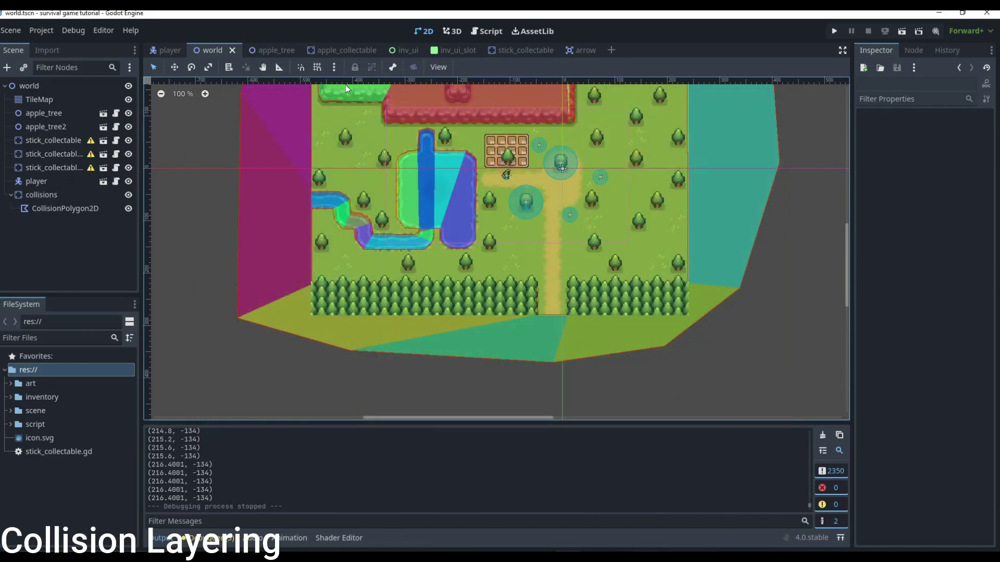
- Examine the collision layer and mask settings of the TileMap's physics layer and of the player body
left_click(33, 102)
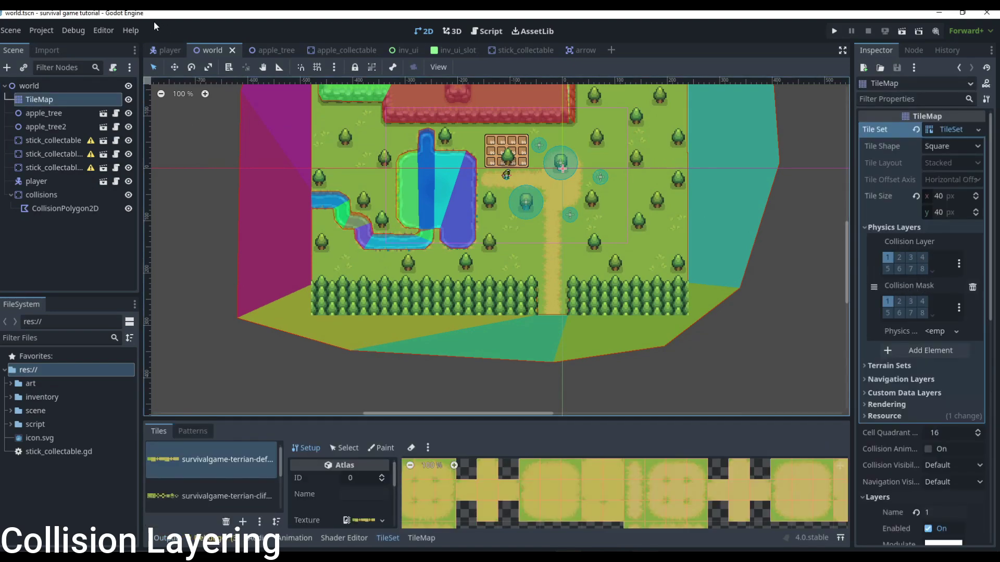
left_click(164, 50)
scroll(929, 313, "down", 5)
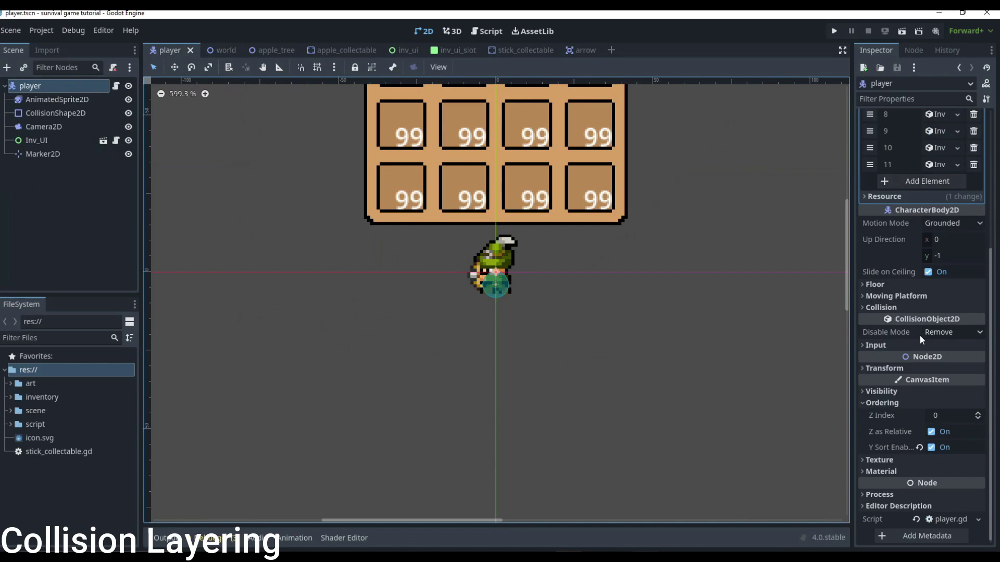
left_click(898, 307)
scroll(895, 291, "down", 3)
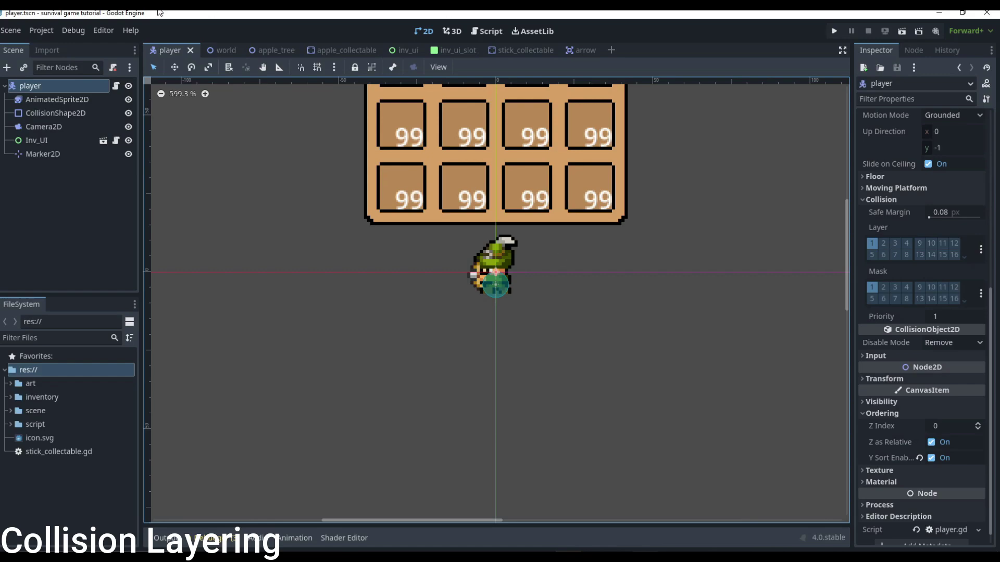
scroll(441, 283, "down", 5)
scroll(376, 266, "up", 1)
middle_click_drag(376, 266, 451, 327)
middle_click_drag(416, 198, 330, 245)
scroll(330, 245, "down", 1)
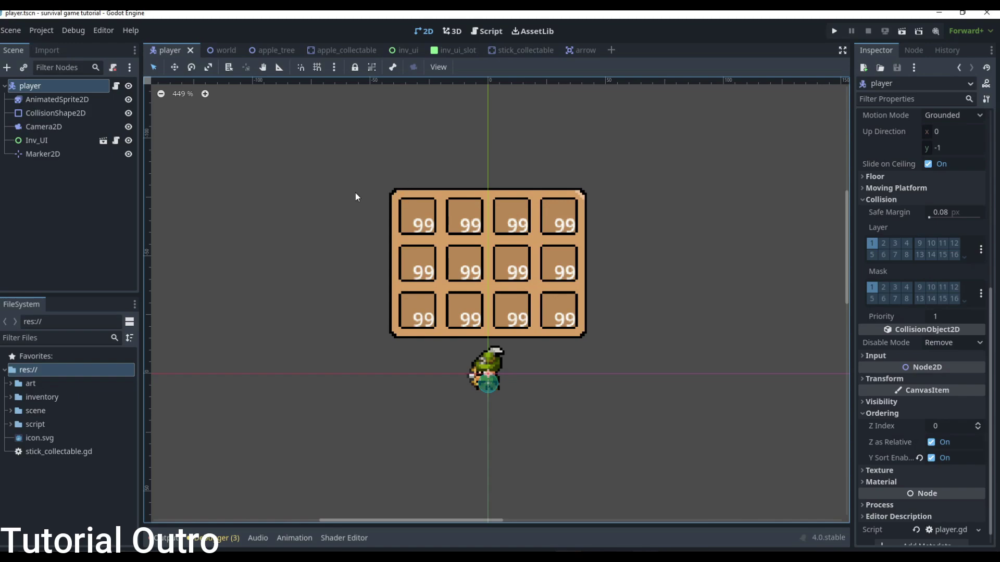
middle_click_drag(366, 218, 351, 275)
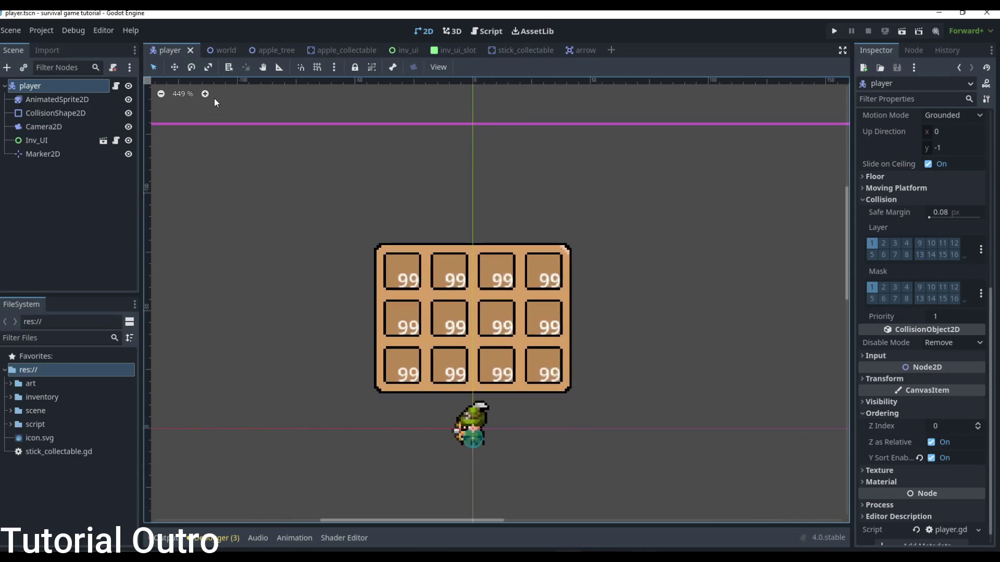